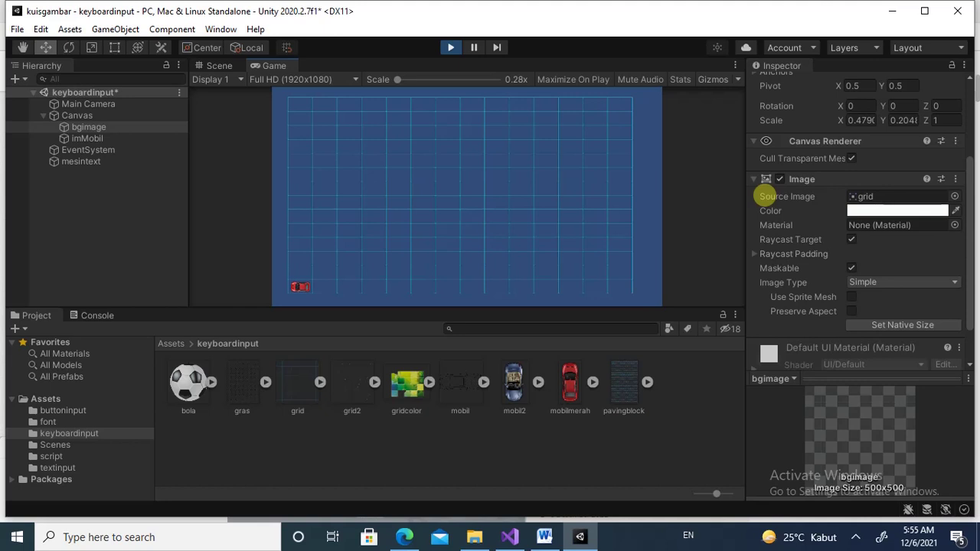
# Drive the red car right, left, up and down with the arrow keys across the grid
pyautogui.press('Right')
pyautogui.press('Right')
pyautogui.press('Right')
pyautogui.press('Right')
pyautogui.press('Right')
pyautogui.press('Right')
pyautogui.press('Right')
pyautogui.press('Left')
pyautogui.press('Left')
pyautogui.press('Left')
pyautogui.press('Left')
pyautogui.press('Left')
pyautogui.press('Right')
pyautogui.press('Right')
pyautogui.press('Left')
pyautogui.press('Left')
pyautogui.press('Left')
pyautogui.press('Up')
pyautogui.press('Up')
pyautogui.press('Up')
pyautogui.press('Up')
pyautogui.press('Up')
pyautogui.press('Down')
pyautogui.press('Down')
pyautogui.press('Down')
pyautogui.press('Down')
pyautogui.press('Down')
pyautogui.press('Left')
pyautogui.press('Left')
pyautogui.click(854, 539)
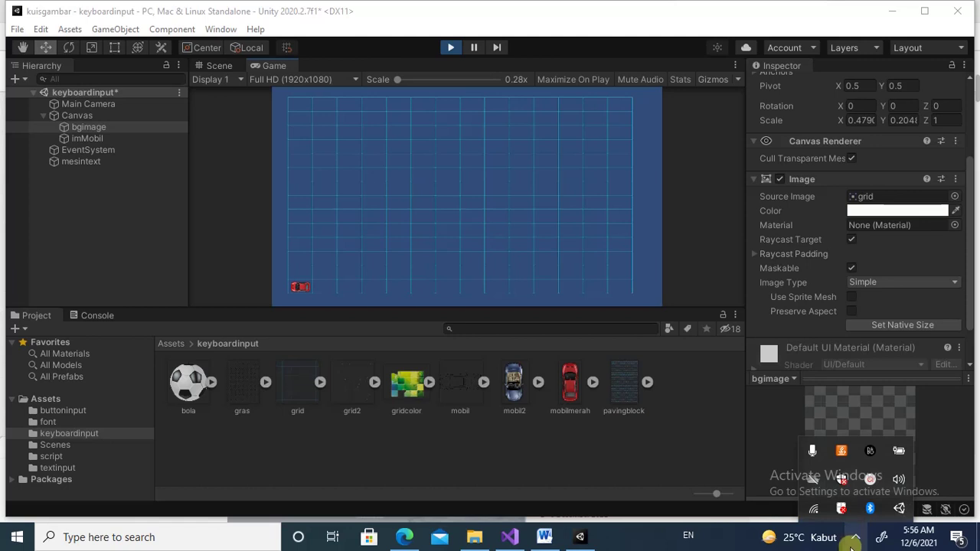
pyautogui.click(872, 480)
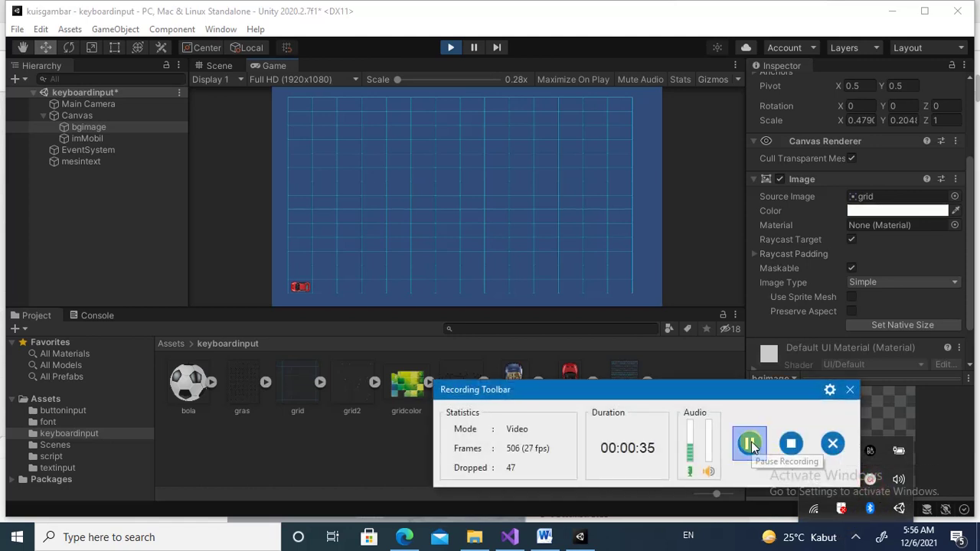
# Show the empty scene's Game view at Full HD (1920x1080) resolution
pyautogui.click(750, 445)
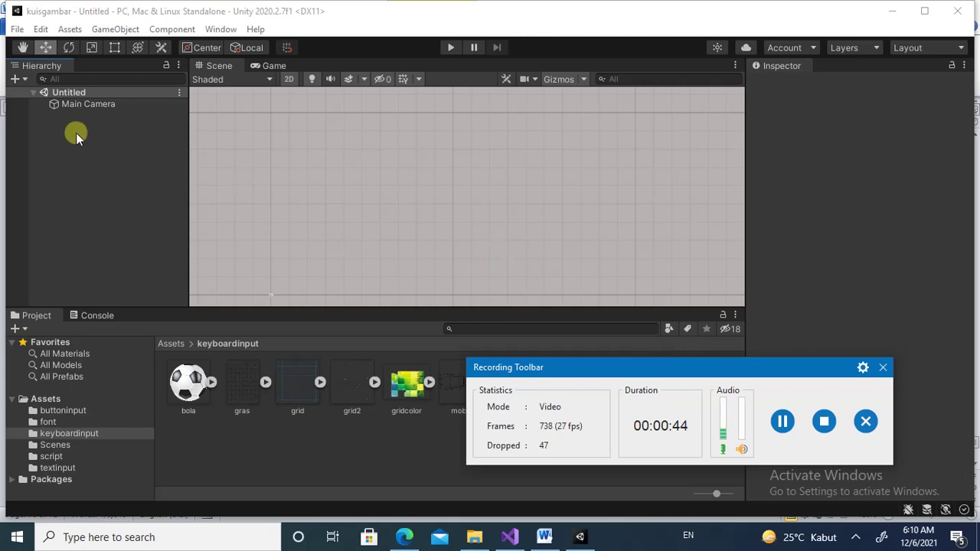
pyautogui.click(276, 65)
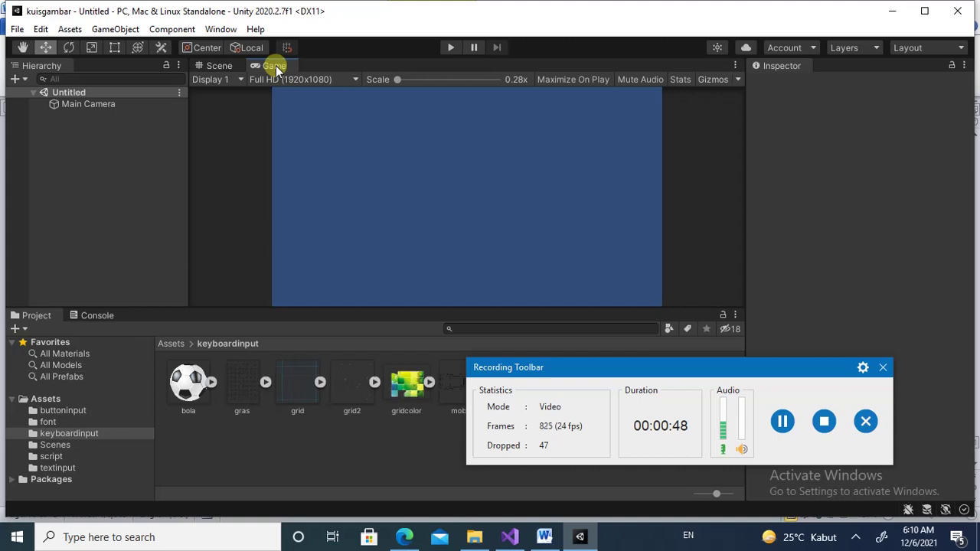
pyautogui.click(354, 79)
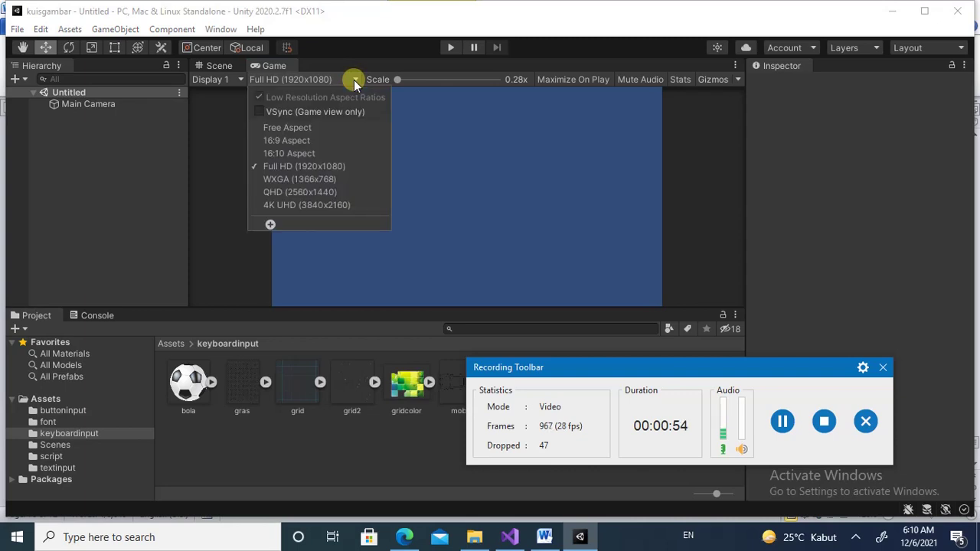
pyautogui.click(305, 167)
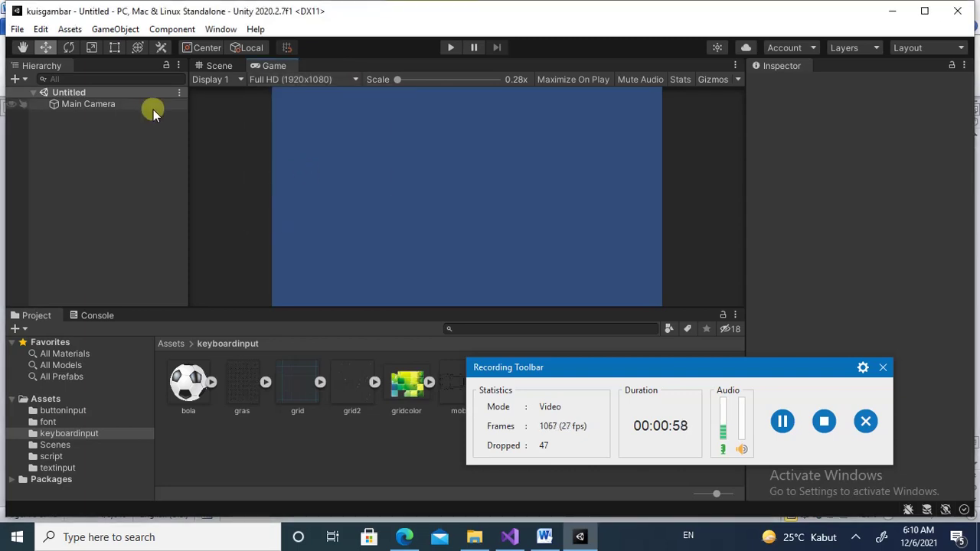
# Select Main Camera and review its orthographic, size-5 Camera component with solid blue background
pyautogui.click(66, 103)
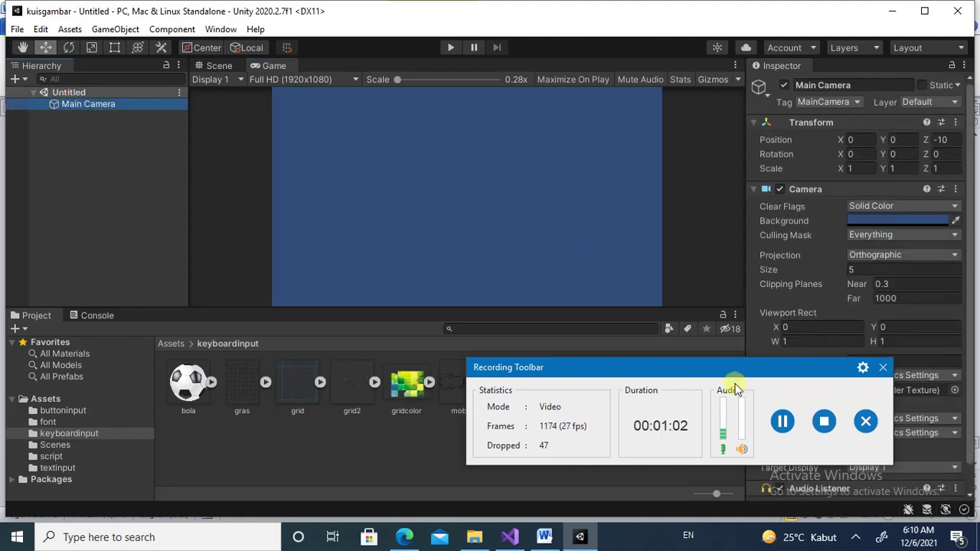
pyautogui.moveTo(735, 373); pyautogui.dragTo(703, 501)
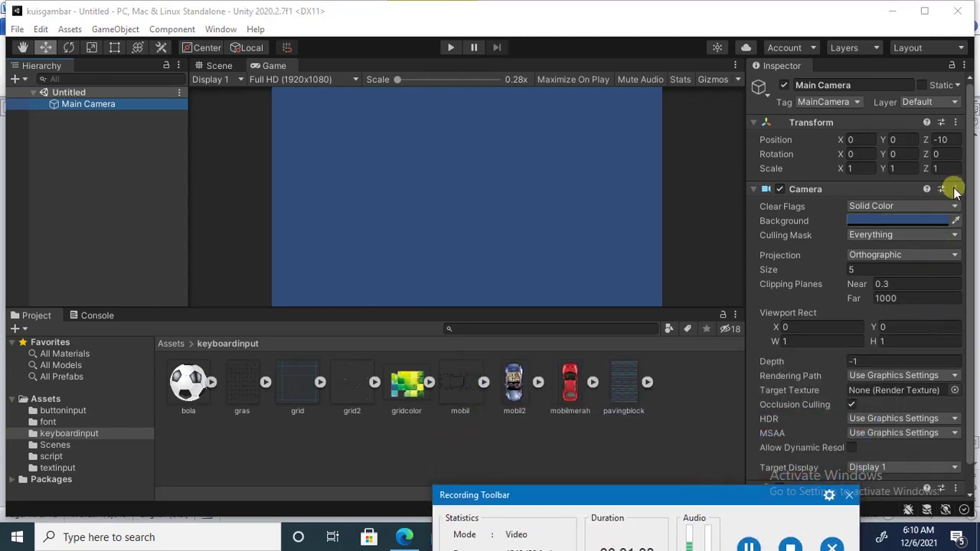
pyautogui.click(970, 147)
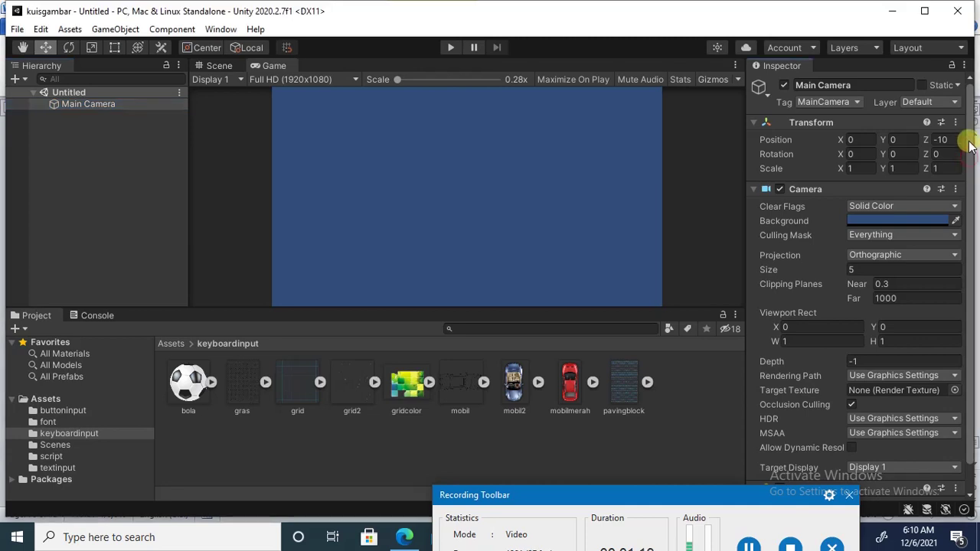
pyautogui.scroll(-2, 970, 152)
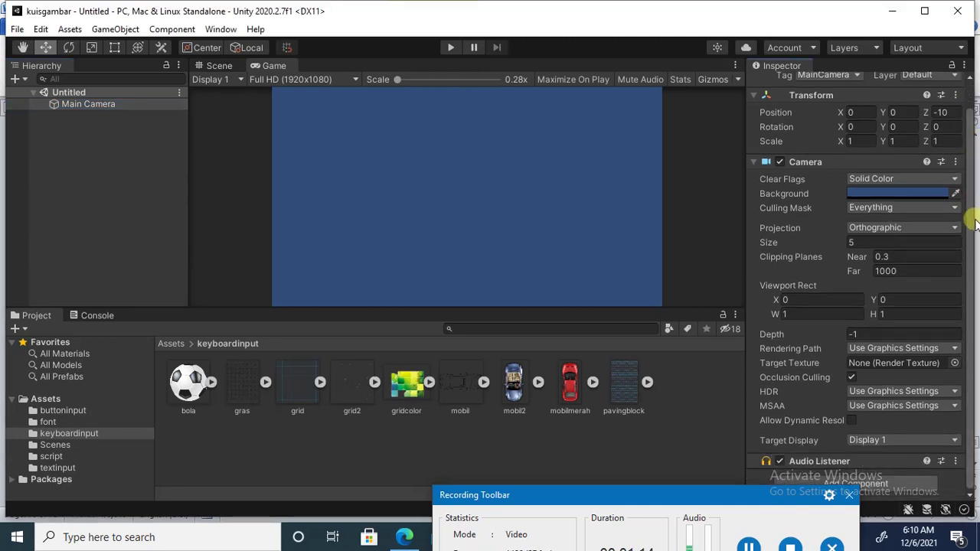
pyautogui.click(476, 496)
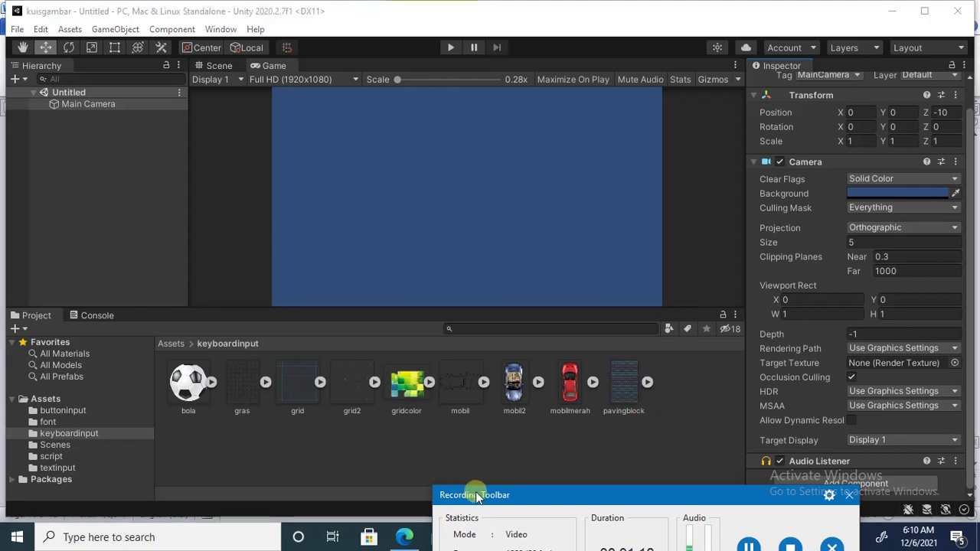
pyautogui.moveTo(476, 496); pyautogui.dragTo(631, 514)
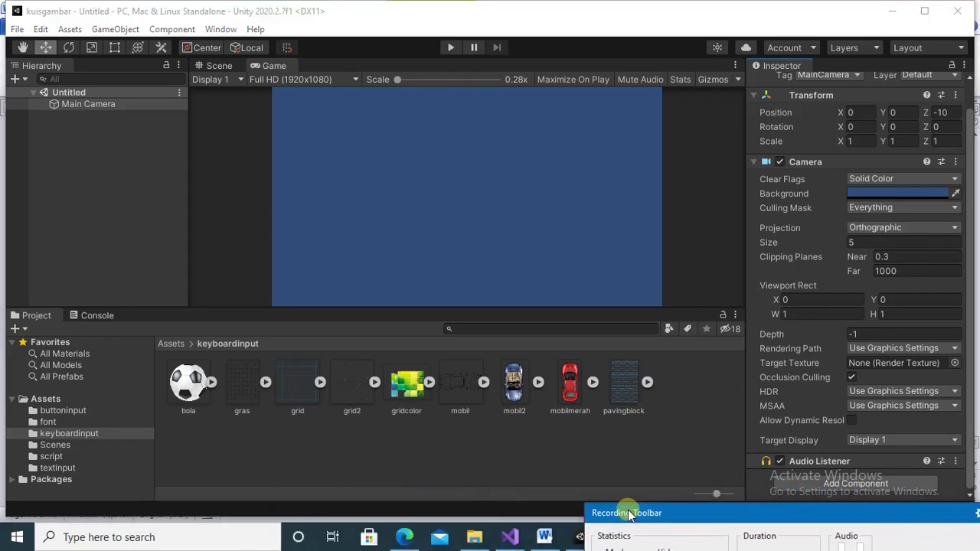
# Bring up the Word tutorial's step table listing Full HD resolution and camera size 9
pyautogui.click(545, 539)
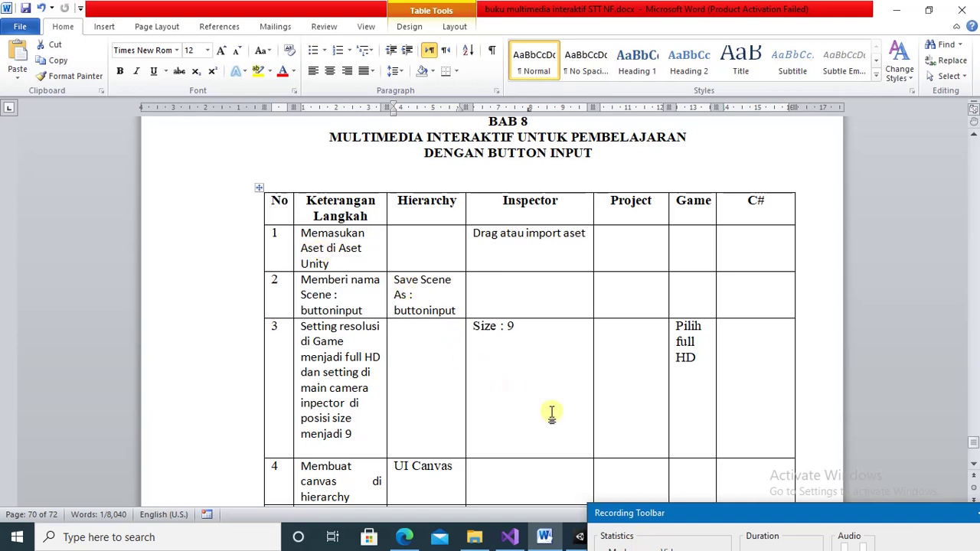
pyautogui.click(669, 510)
pyautogui.moveTo(669, 510); pyautogui.dragTo(468, 437)
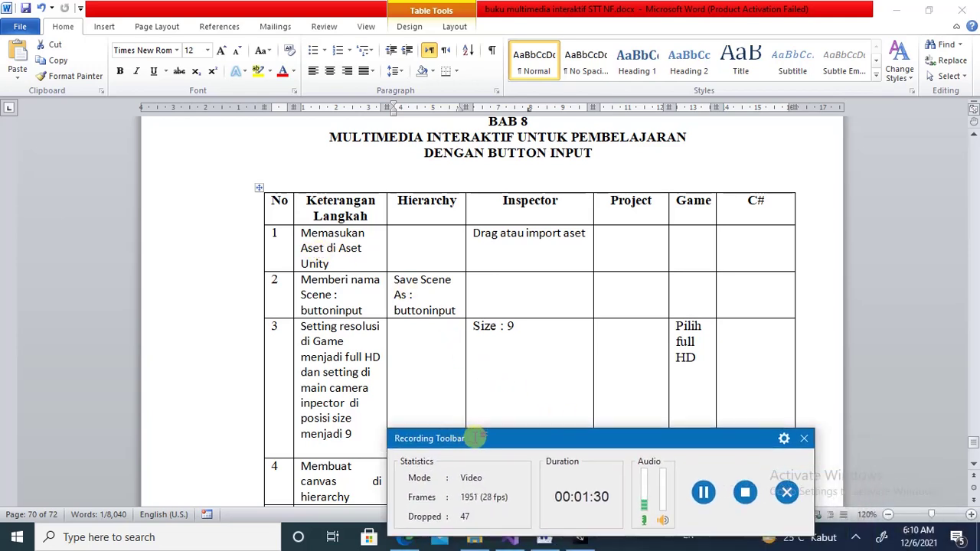
pyautogui.click(704, 492)
pyautogui.click(903, 464)
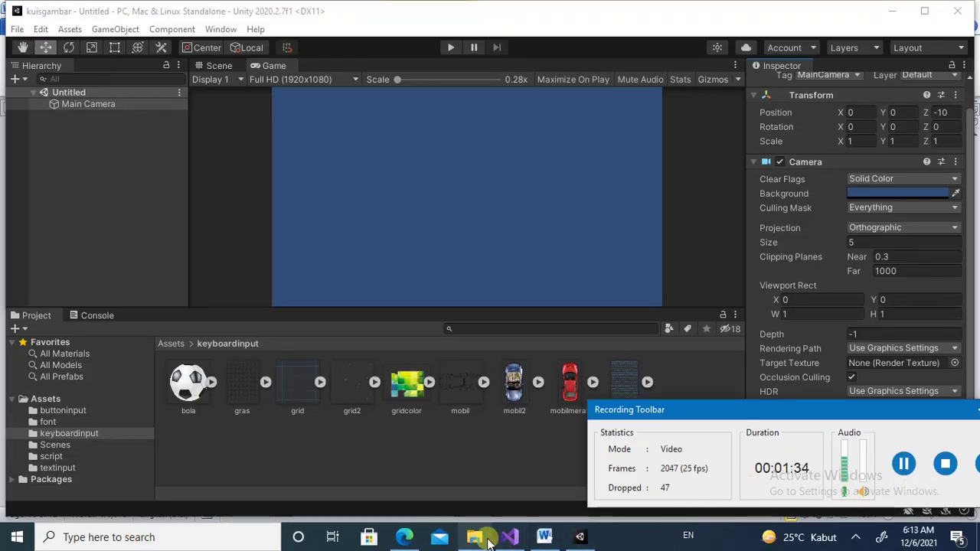
# Open the keyboardinput folder in File Explorer, then list the Assets folder's contents in Unity
pyautogui.click(478, 540)
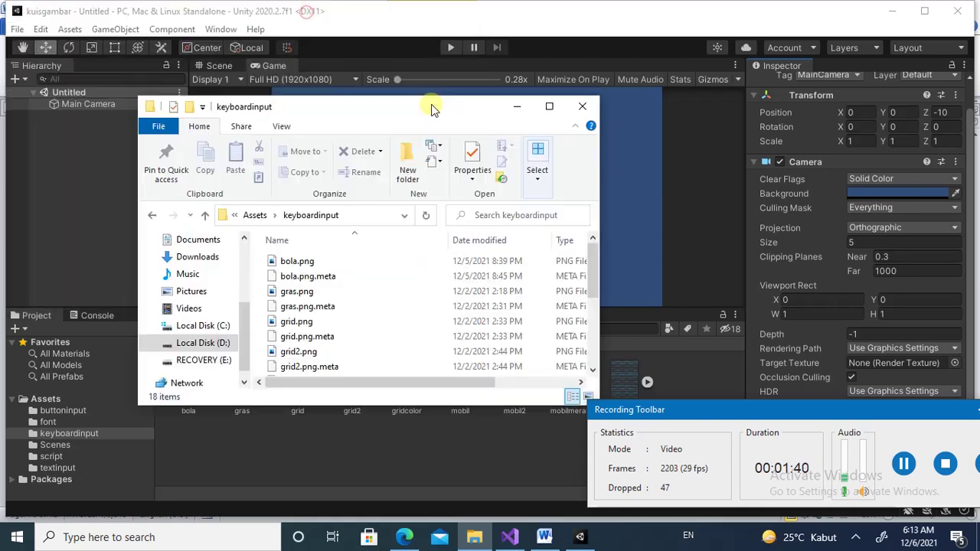
pyautogui.moveTo(306, 17); pyautogui.dragTo(477, 134)
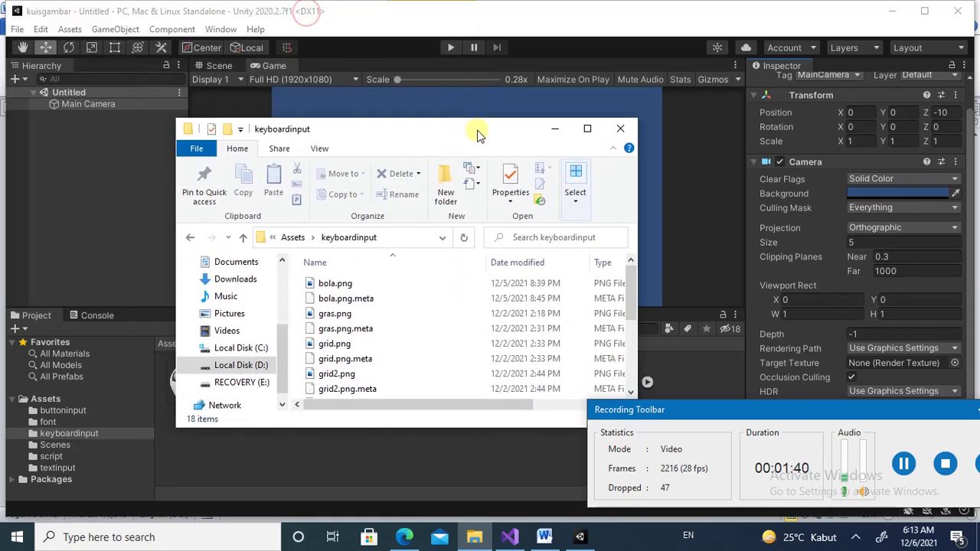
pyautogui.click(44, 398)
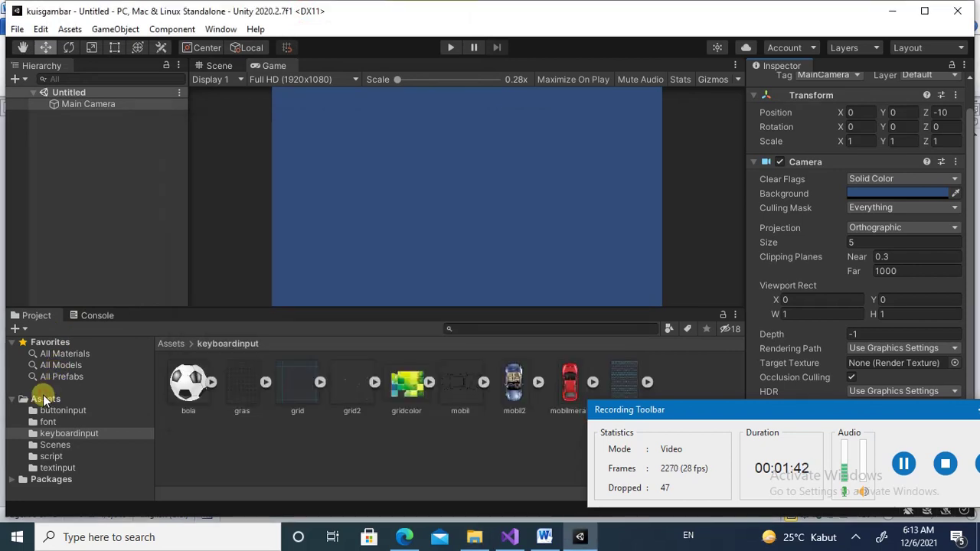
pyautogui.click(43, 399)
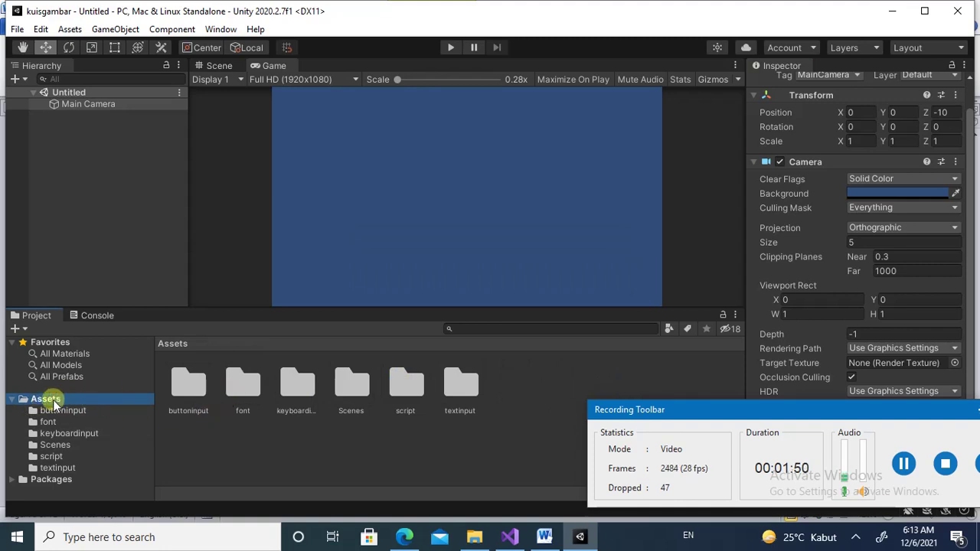
pyautogui.click(417, 435)
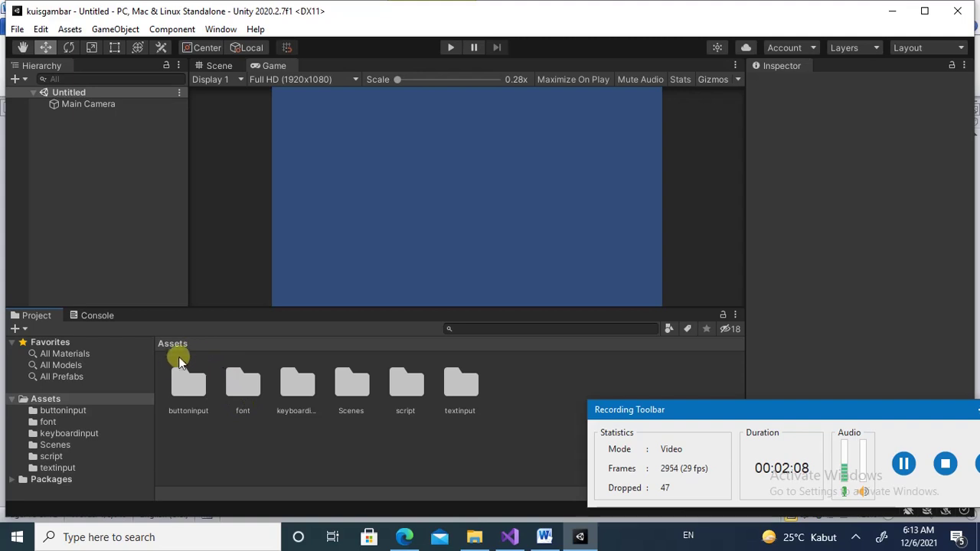
pyautogui.click(20, 32)
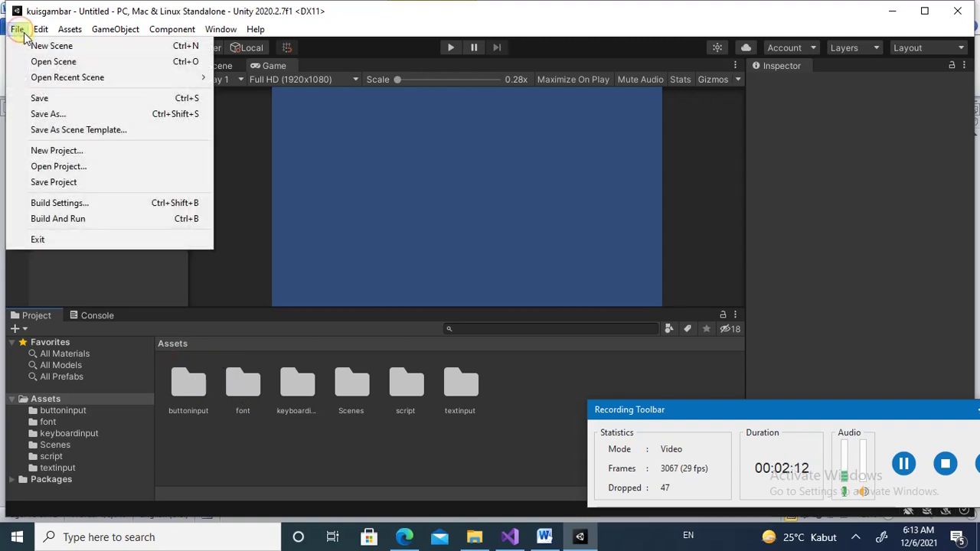
pyautogui.click(470, 12)
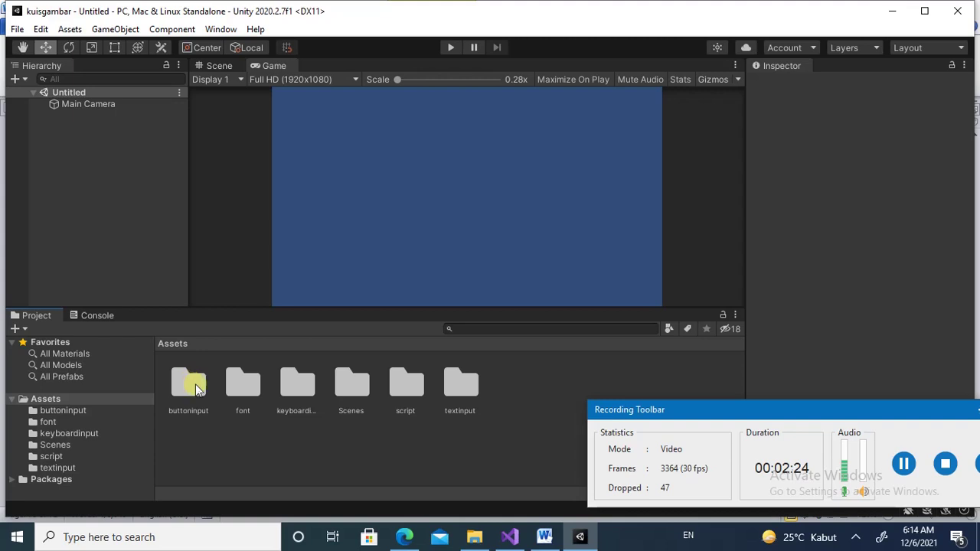
# Add an asetbutton folder to Assets via Create > Folder and open it in the Project browser
pyautogui.rightClick(272, 428)
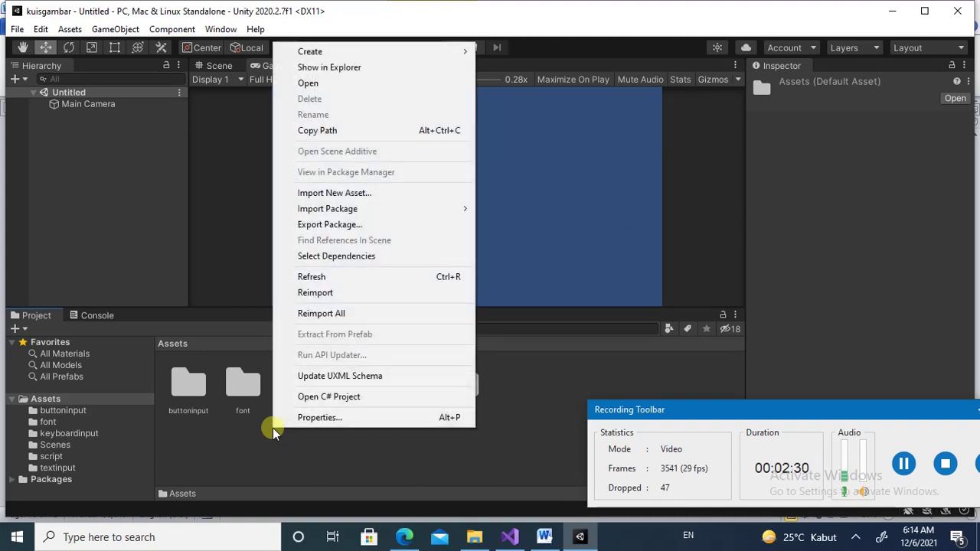
pyautogui.moveTo(397, 52)
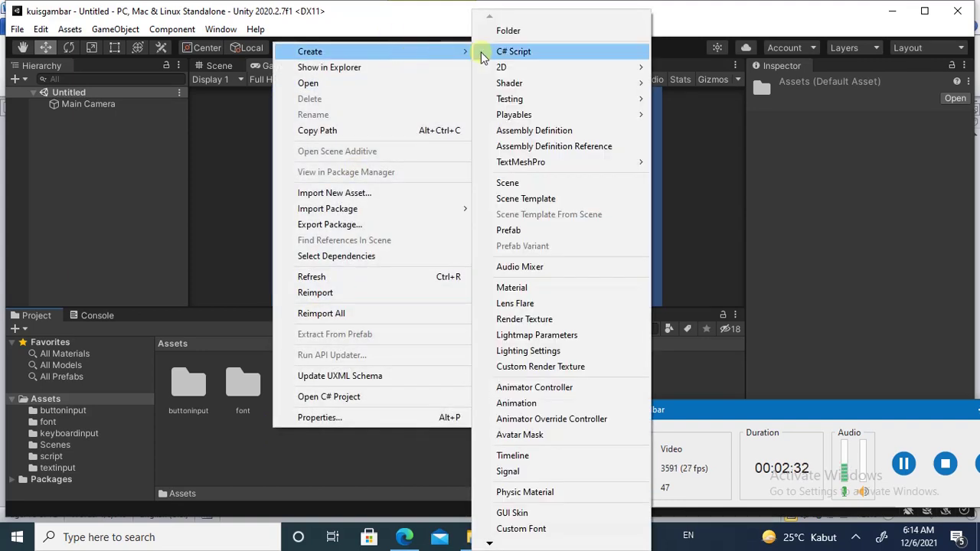
pyautogui.click(490, 30)
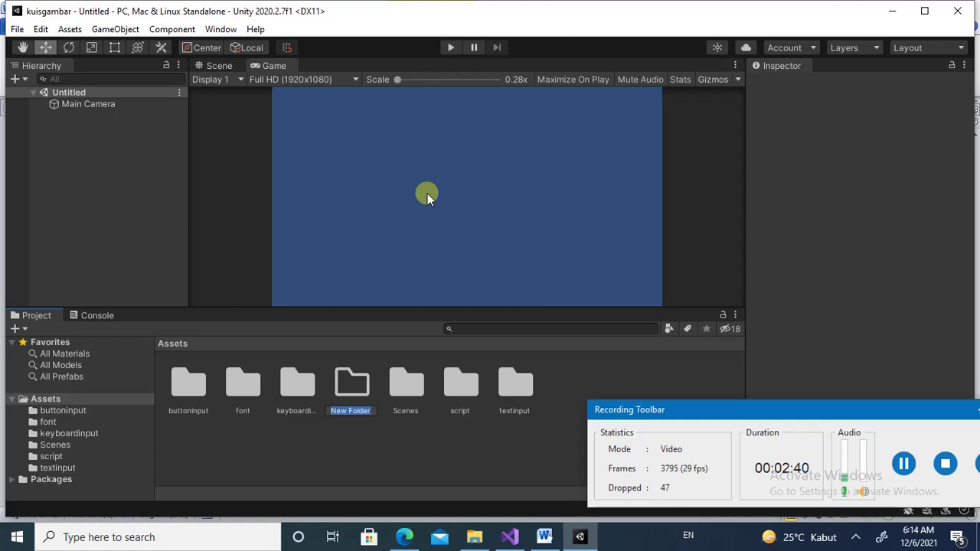
pyautogui.write('aset')
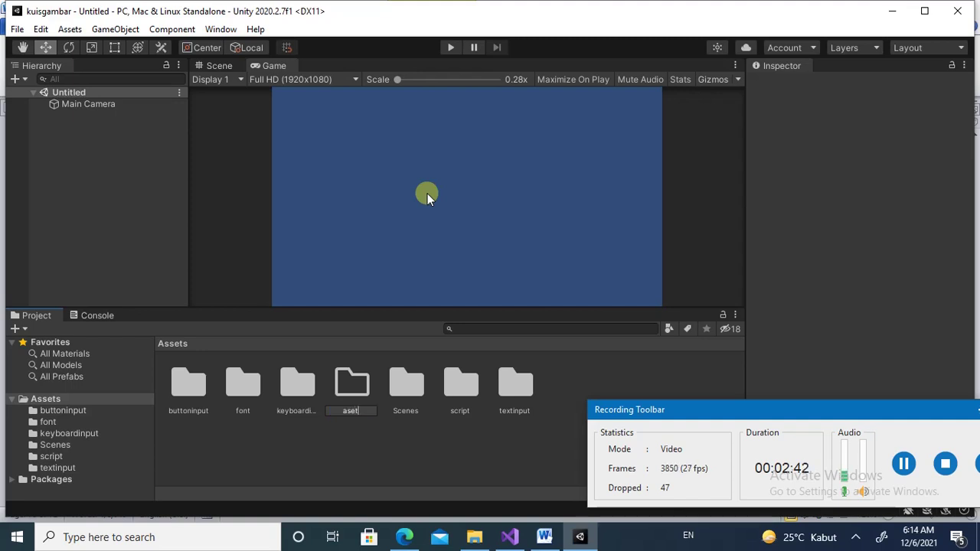
pyautogui.write('butt')
pyautogui.write('on')
pyautogui.click(369, 434)
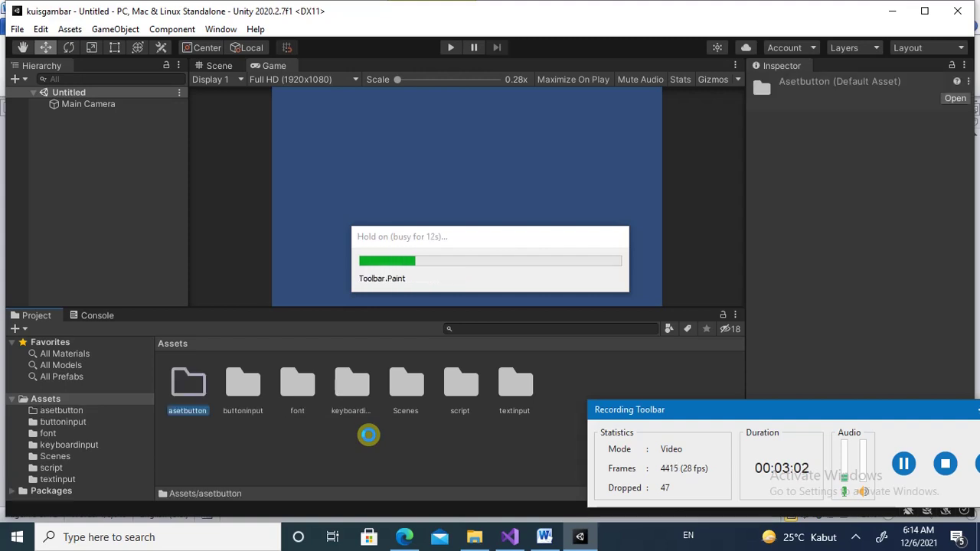
pyautogui.doubleClick(189, 386)
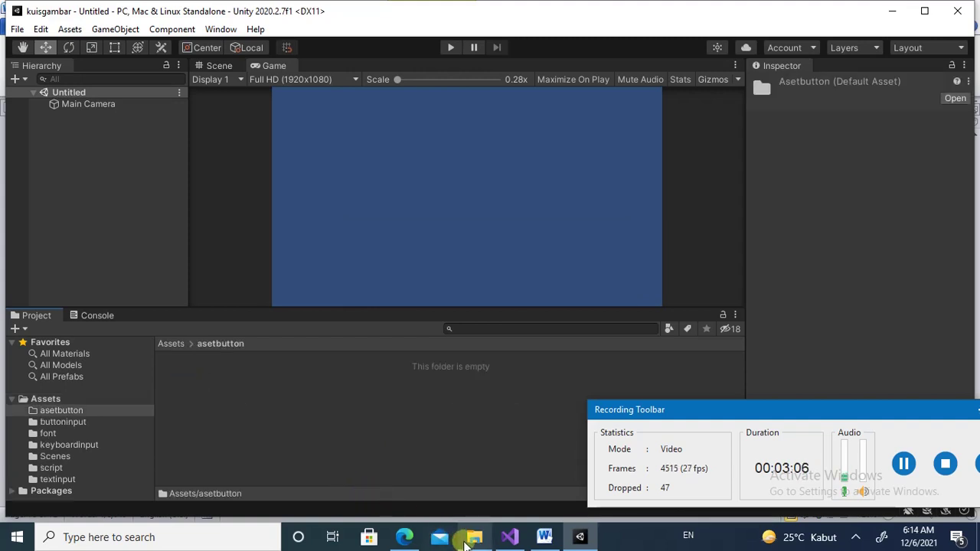
# Browse the keyboardinput folder in Explorer, selecting bola.png and then grid2.png
pyautogui.click(474, 538)
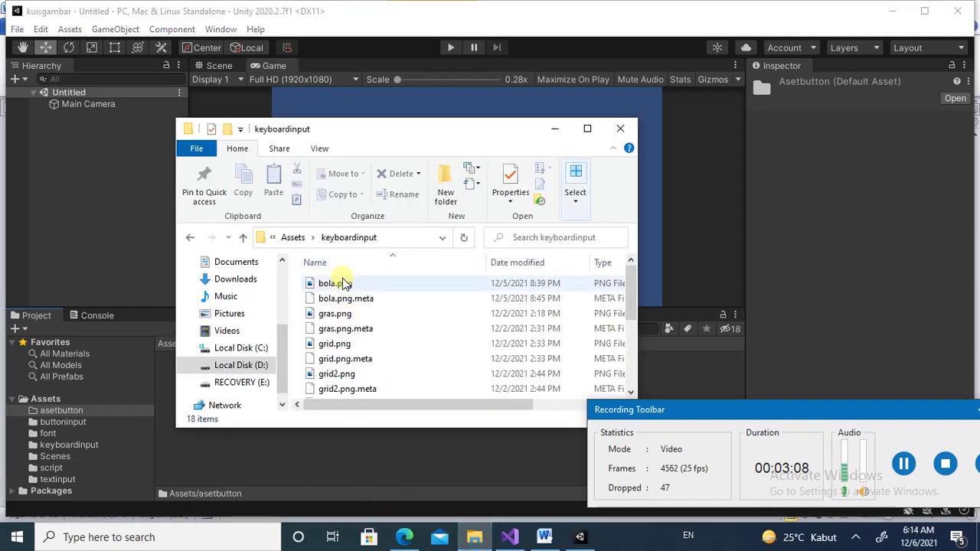
pyautogui.click(342, 286)
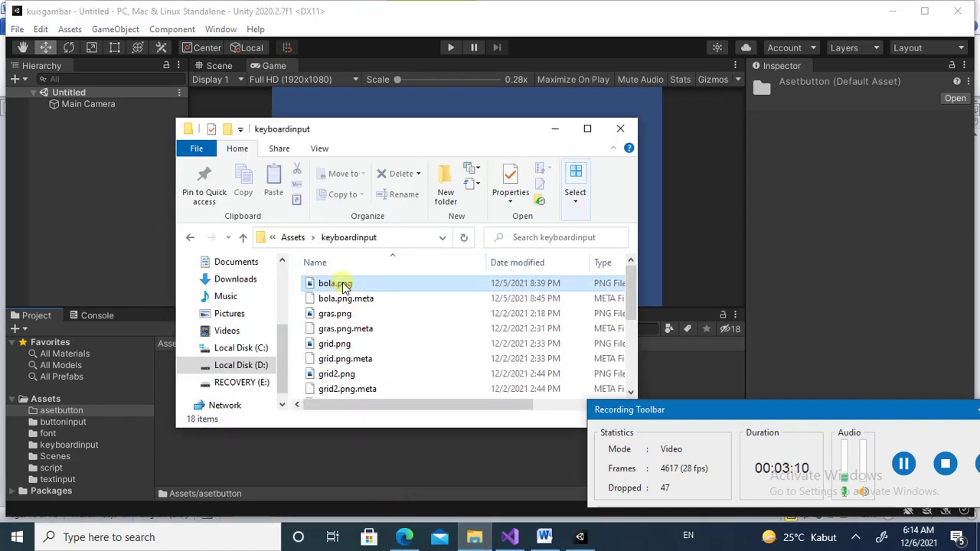
pyautogui.moveTo(342, 286); pyautogui.dragTo(528, 291)
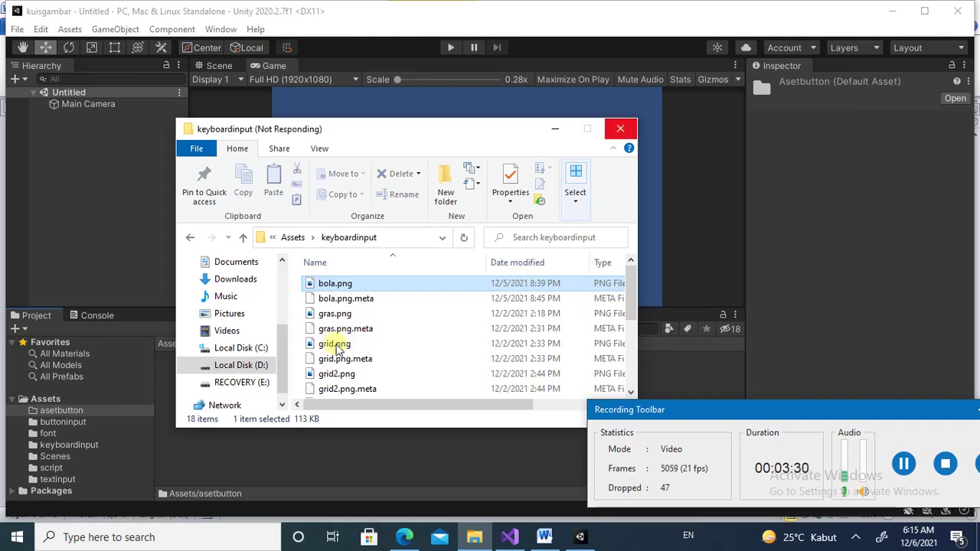
pyautogui.scroll(-1, 341, 348)
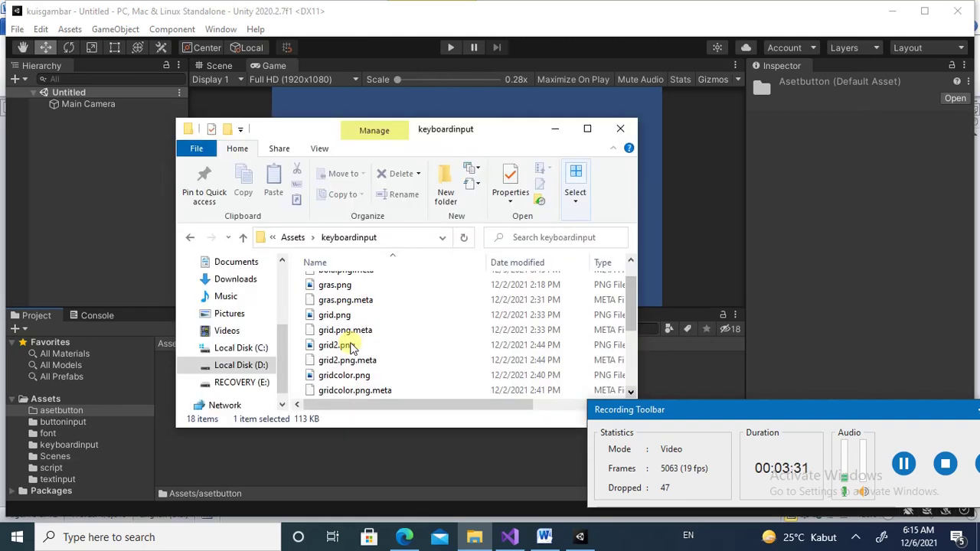
pyautogui.click(351, 345)
pyautogui.moveTo(350, 346); pyautogui.dragTo(356, 334)
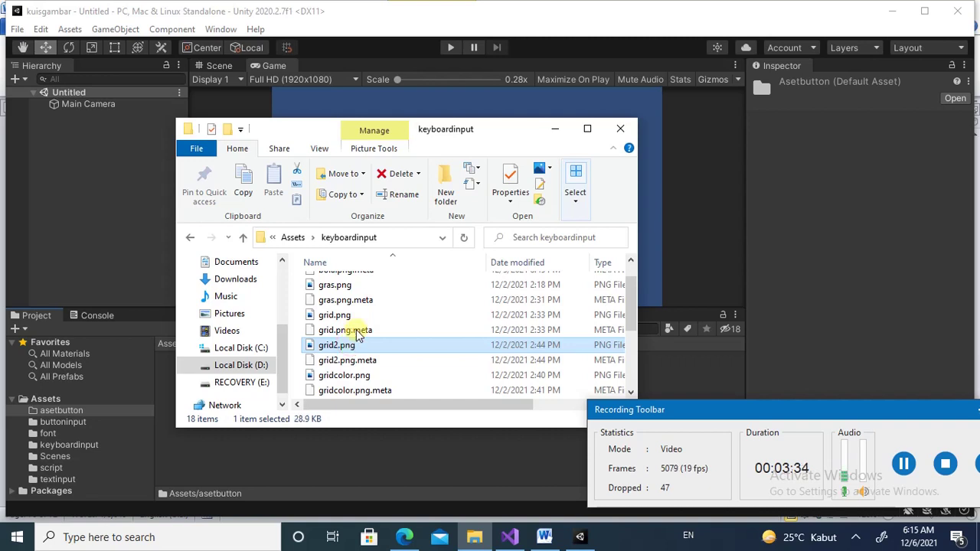
pyautogui.moveTo(356, 336); pyautogui.dragTo(337, 314)
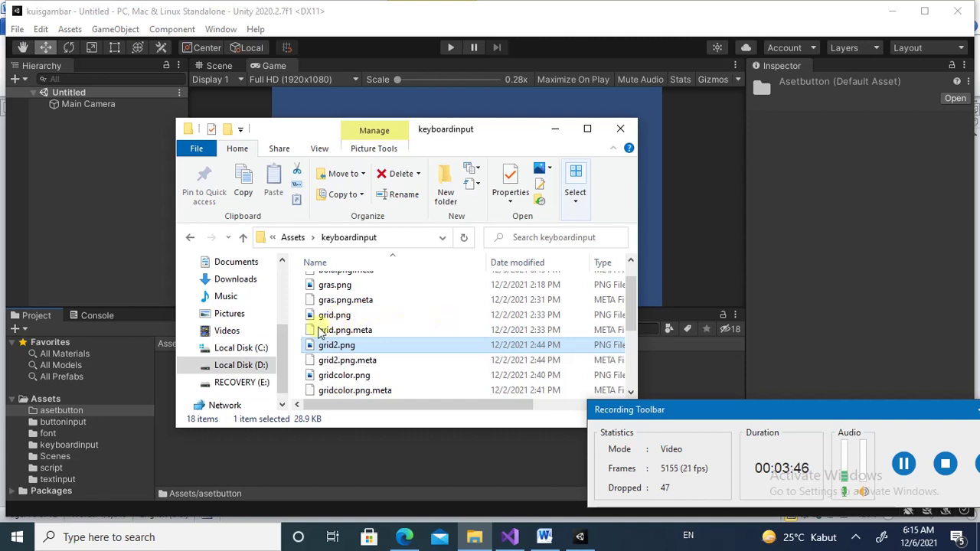
# Delete grid.png and grid.png.meta from the keyboardinput folder
pyautogui.click(321, 329)
pyautogui.click(324, 316)
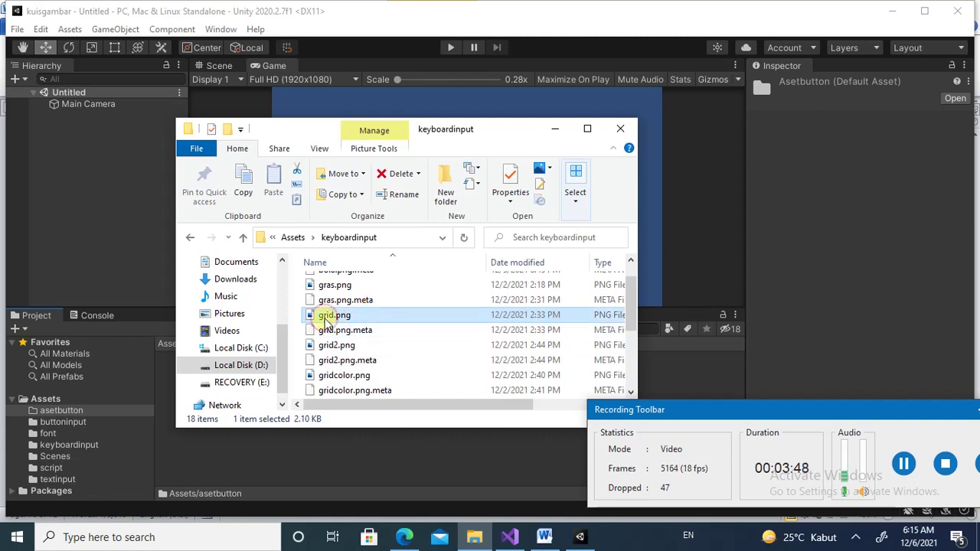
pyautogui.click(329, 314)
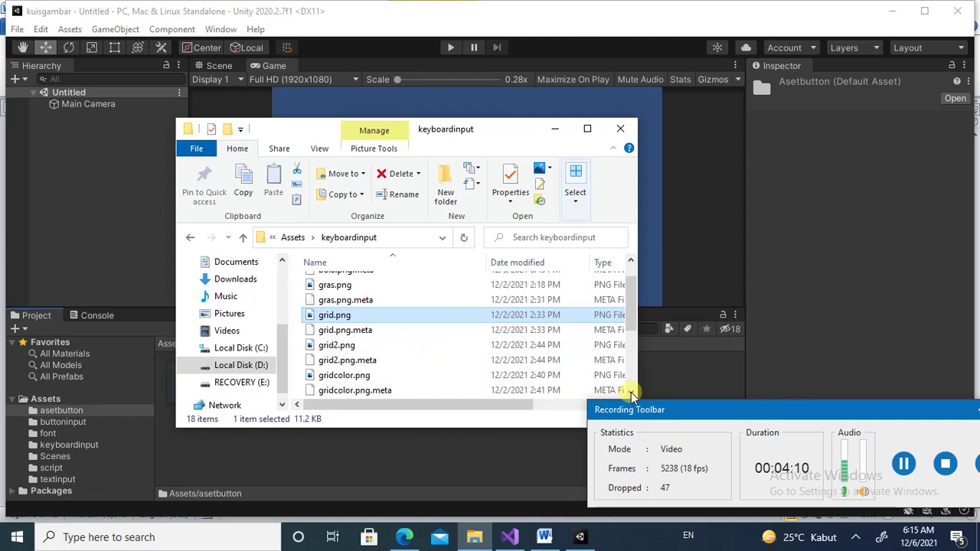
pyautogui.press('Delete')
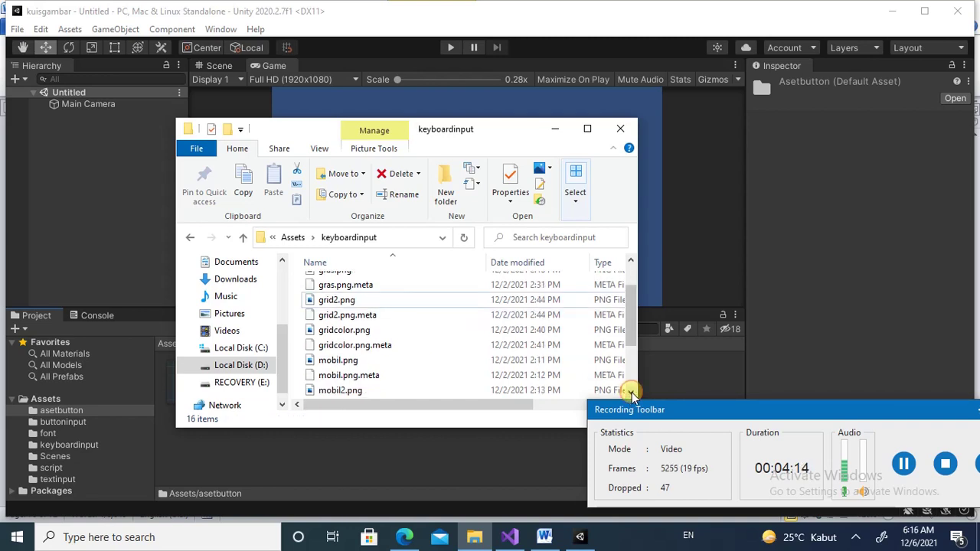
pyautogui.click(632, 392)
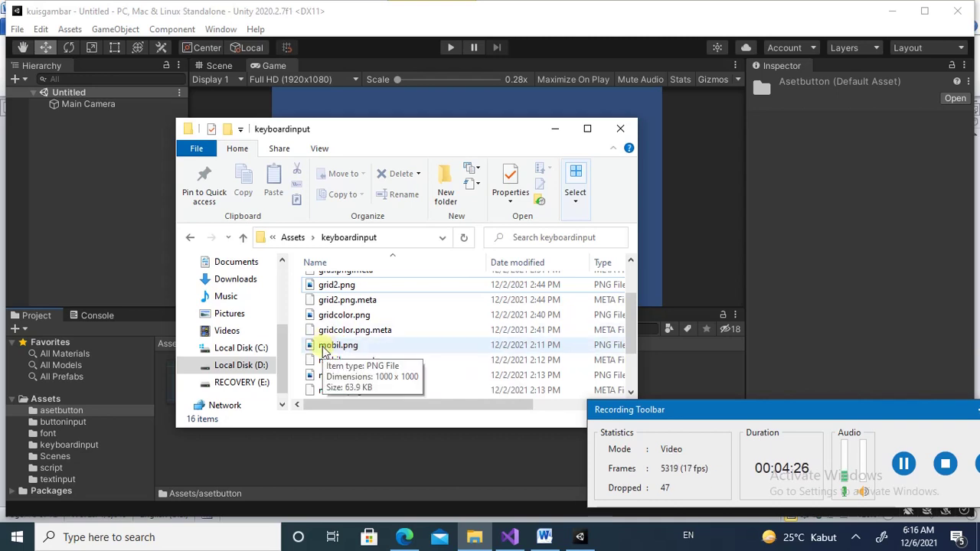
# Delete mobil.png and its .meta file, then minimize the Explorer window
pyautogui.click(323, 349)
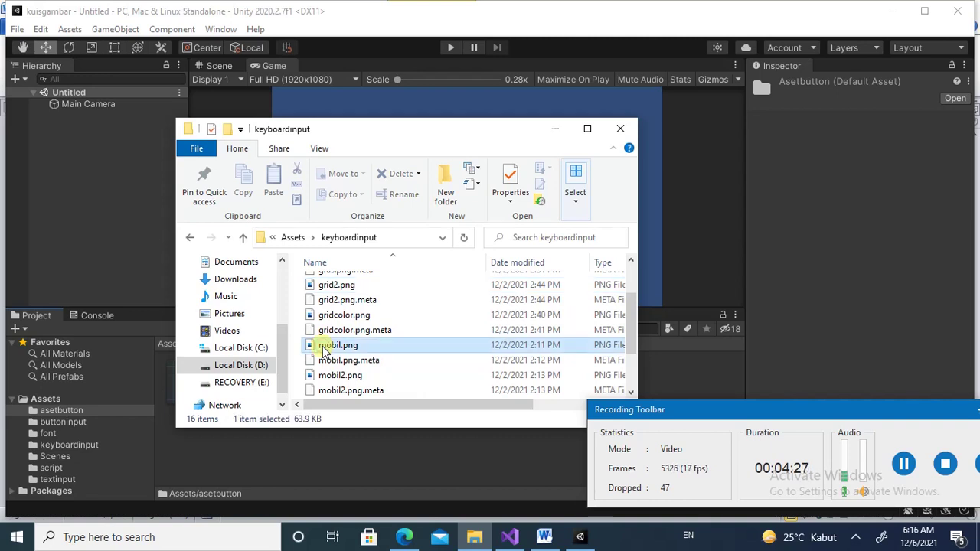
pyautogui.click(349, 346)
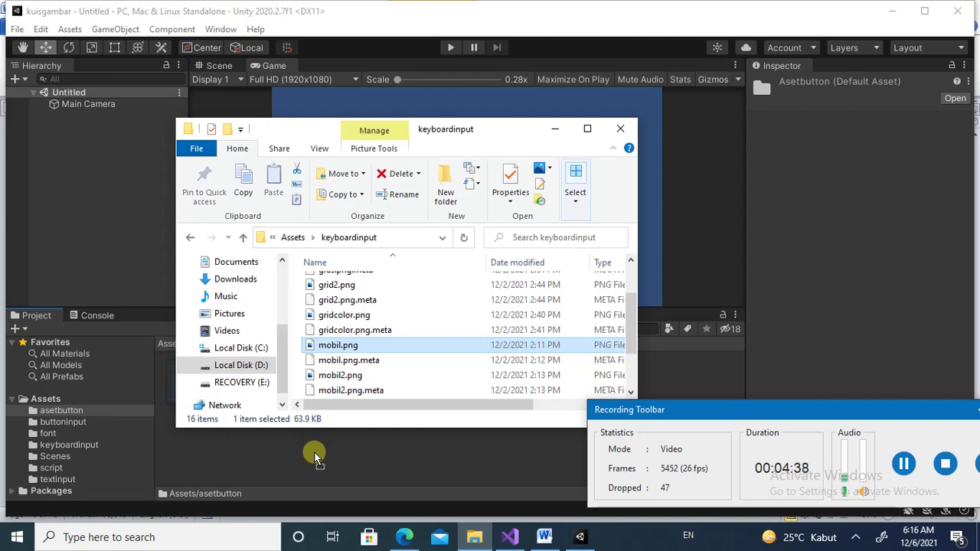
pyautogui.press('Delete')
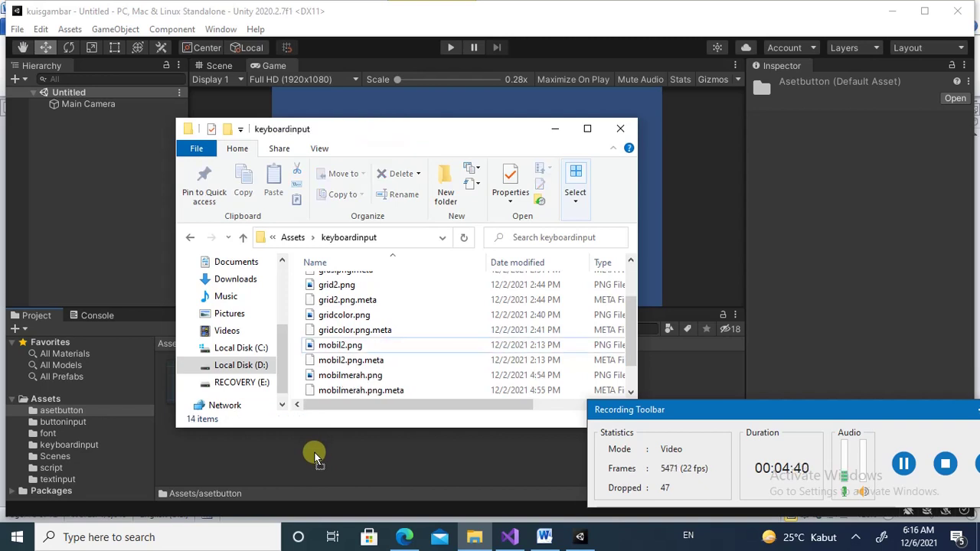
pyautogui.click(552, 130)
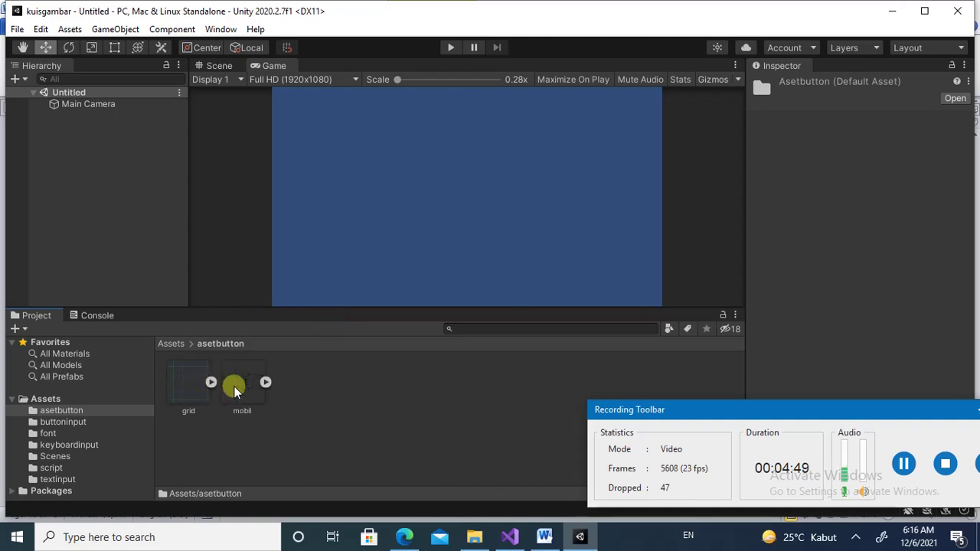
# Keep the Game view at Full HD (1920x1080), then select Main Camera from the Scene view
pyautogui.click(216, 65)
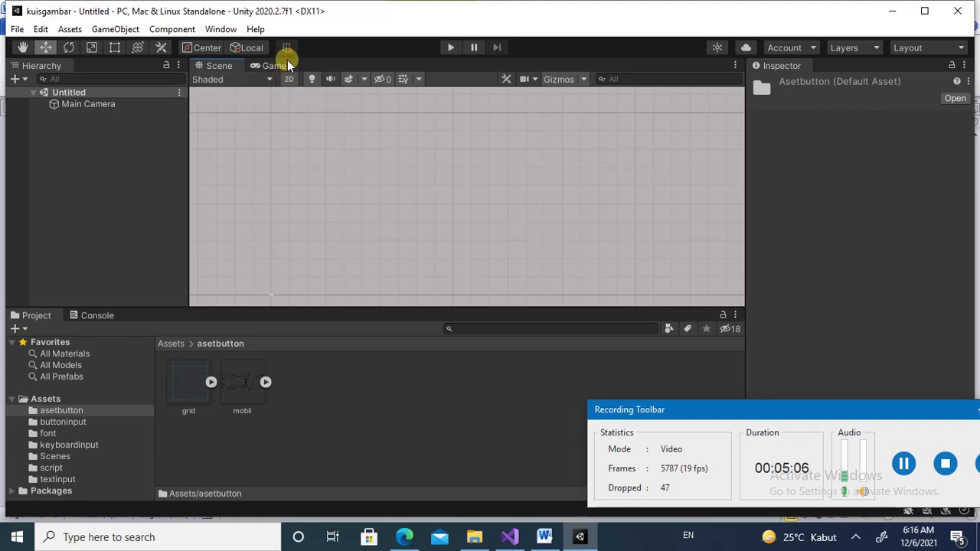
pyautogui.click(284, 66)
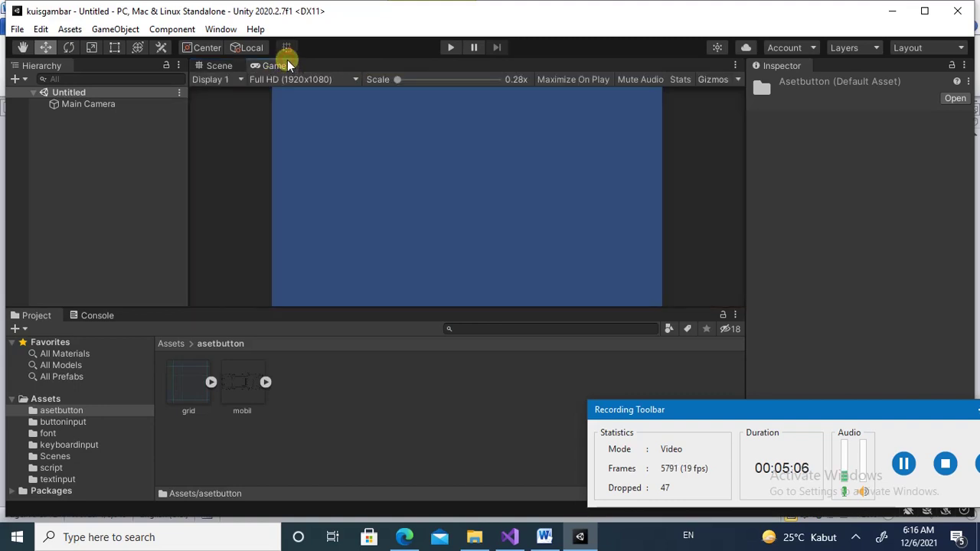
pyautogui.click(356, 79)
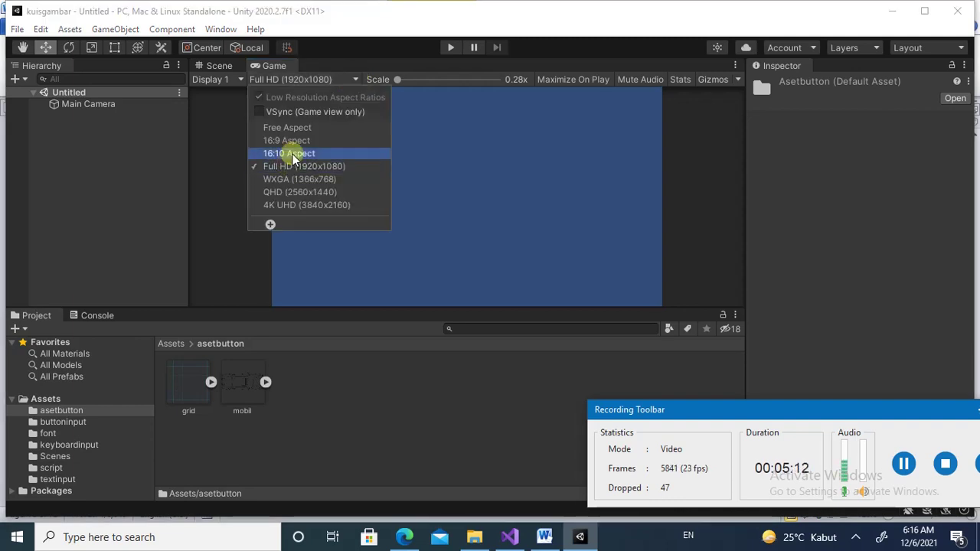
pyautogui.click(221, 69)
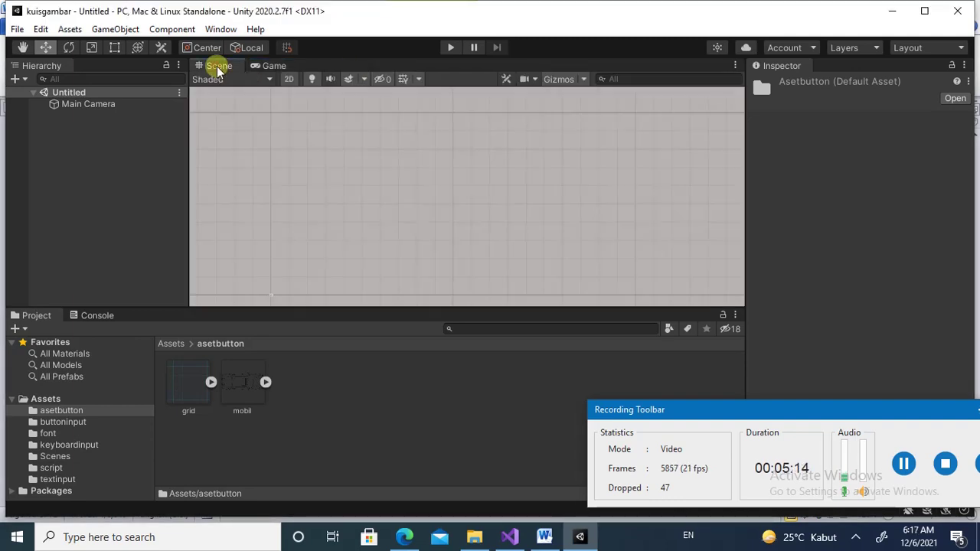
pyautogui.click(88, 105)
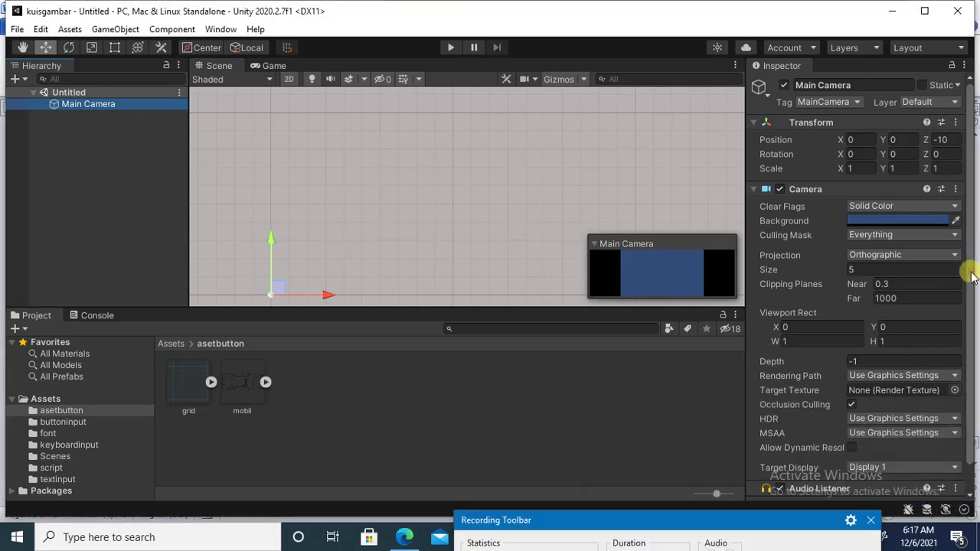
# Check the Word step table and set Main Camera's orthographic Size to 9
pyautogui.scroll(-1, 970, 337)
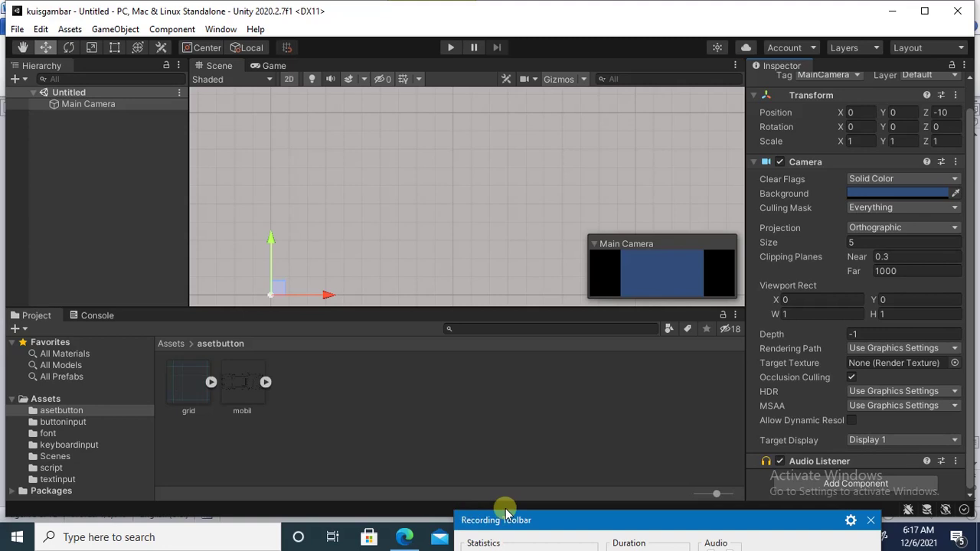
pyautogui.moveTo(469, 519); pyautogui.dragTo(116, 521)
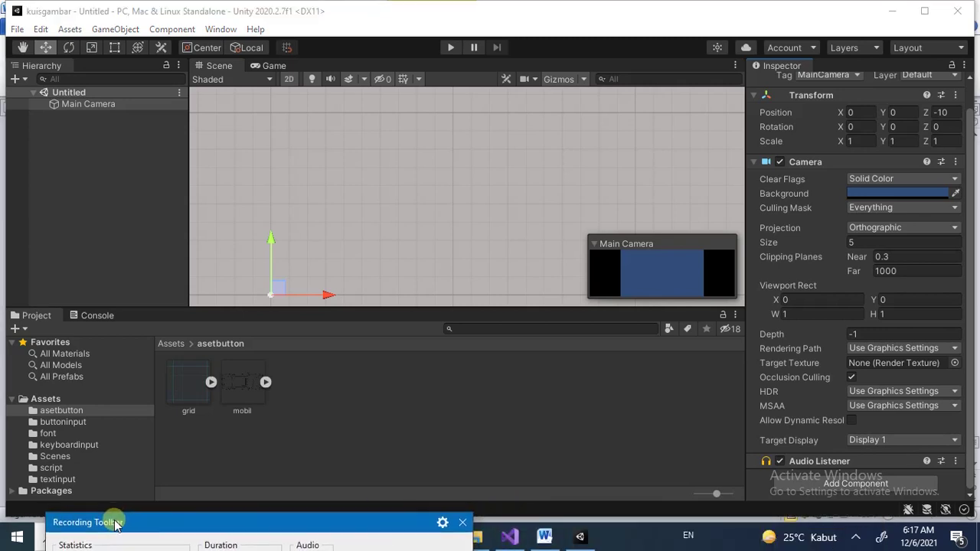
pyautogui.click(543, 538)
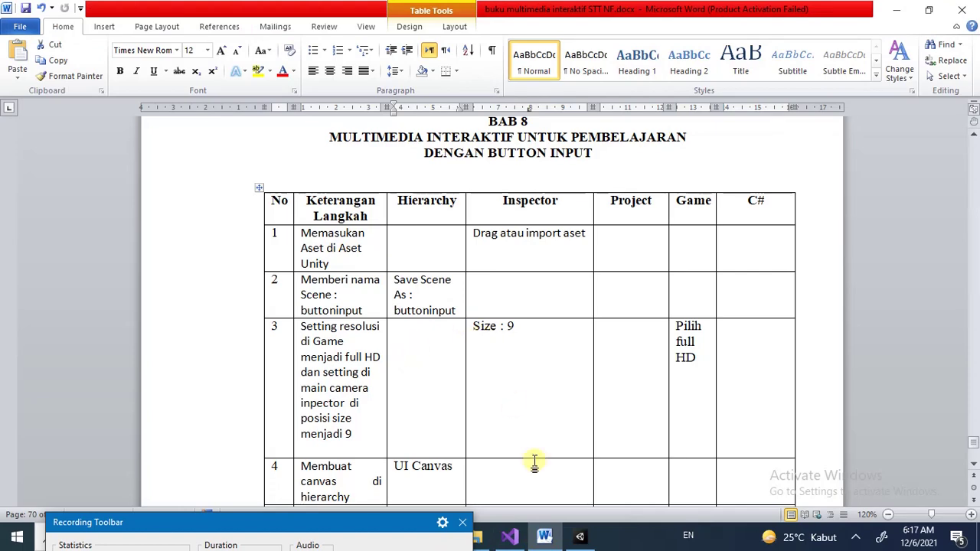
pyautogui.click(583, 540)
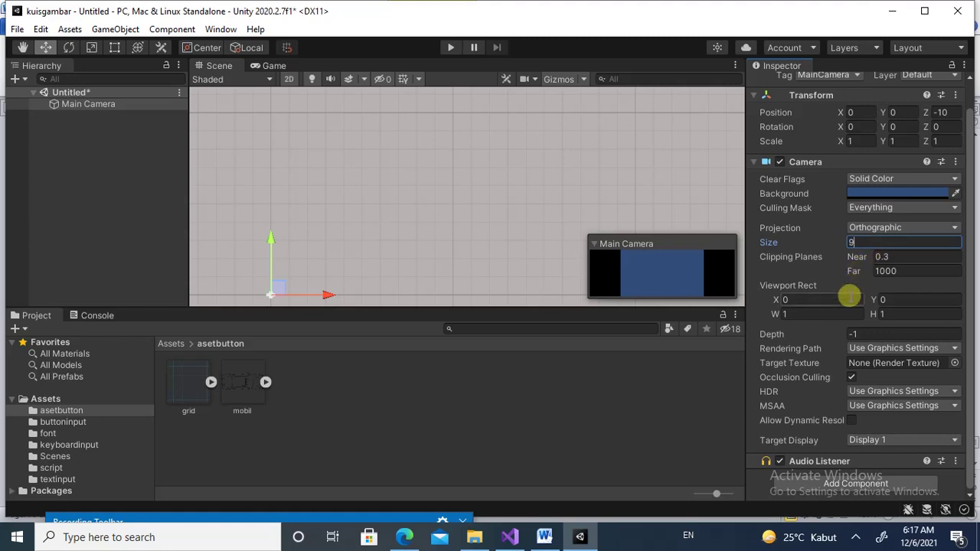
pyautogui.click(545, 538)
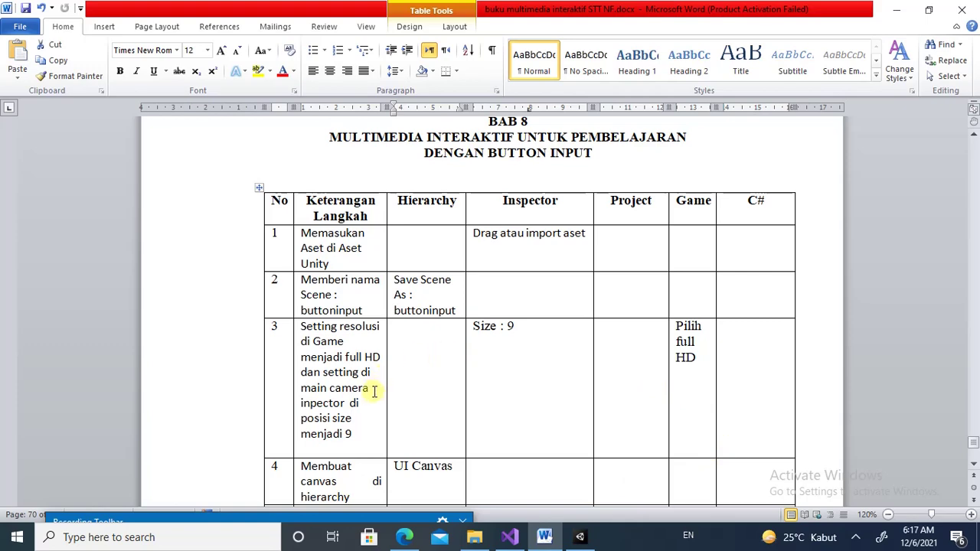
pyautogui.click(580, 536)
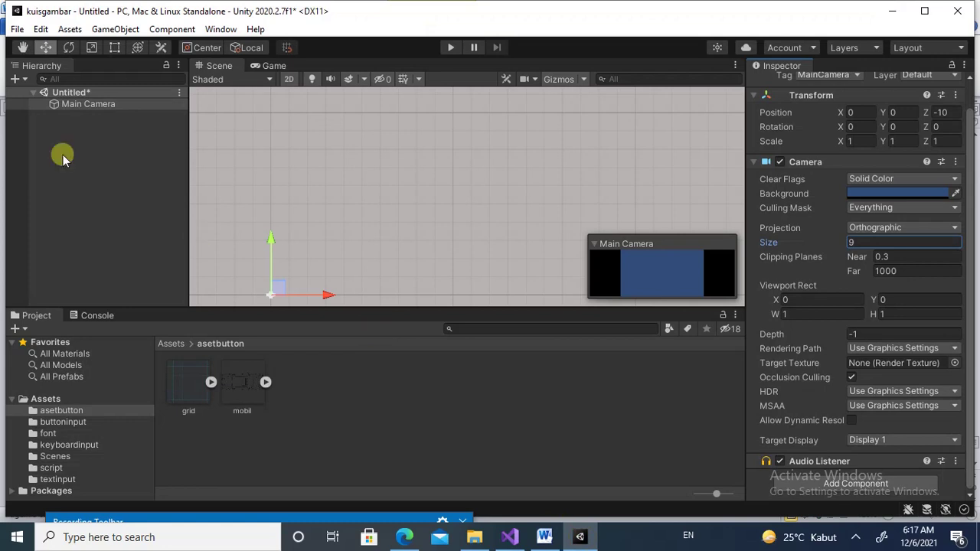
pyautogui.click(87, 107)
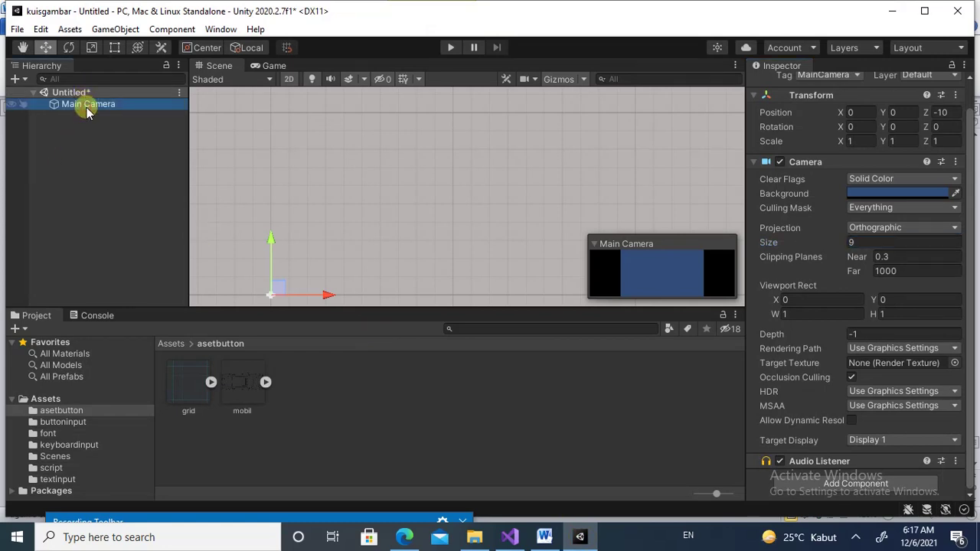
# Add a UI Canvas to the scene, creating a Canvas and an EventSystem
pyautogui.rightClick(107, 142)
pyautogui.moveTo(157, 423)
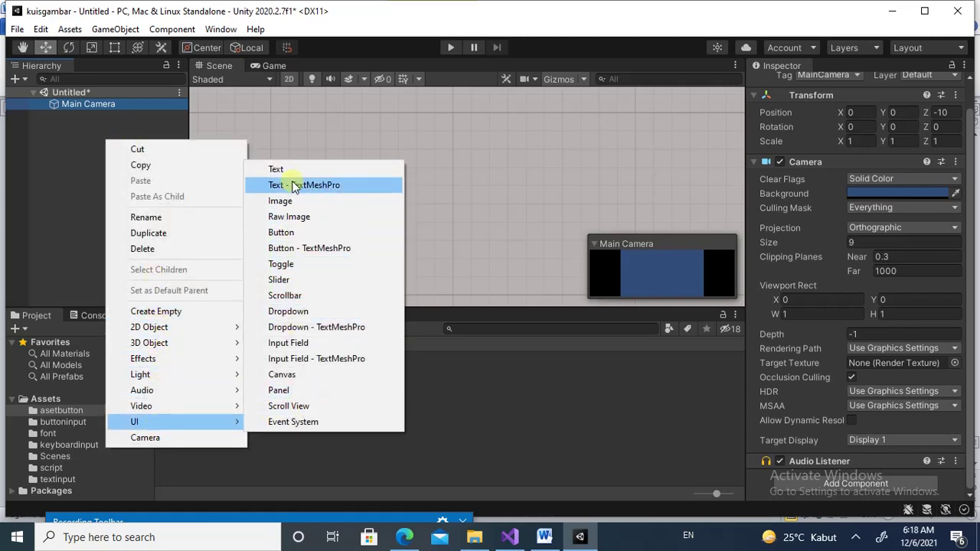
pyautogui.click(287, 375)
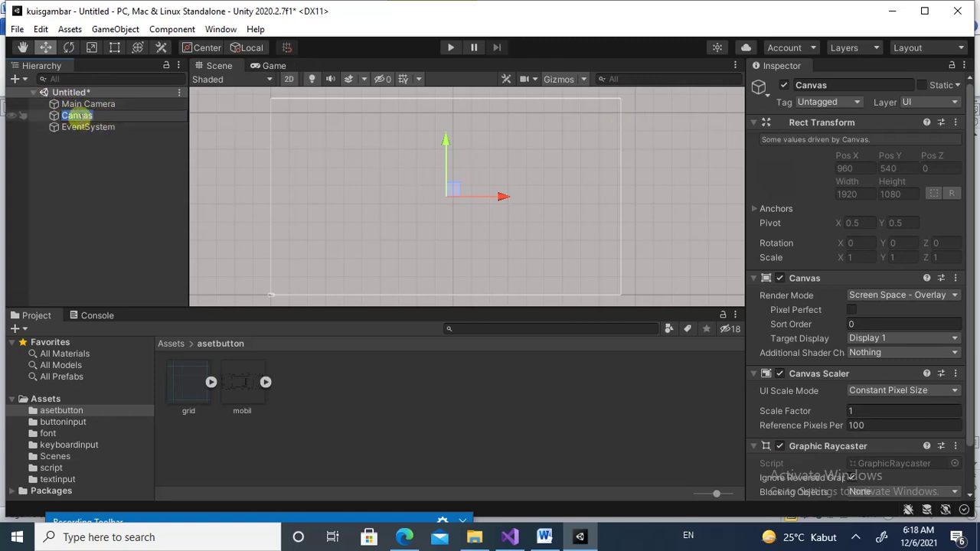
pyautogui.scroll(-2, 407, 221)
pyautogui.scroll(-1, 403, 217)
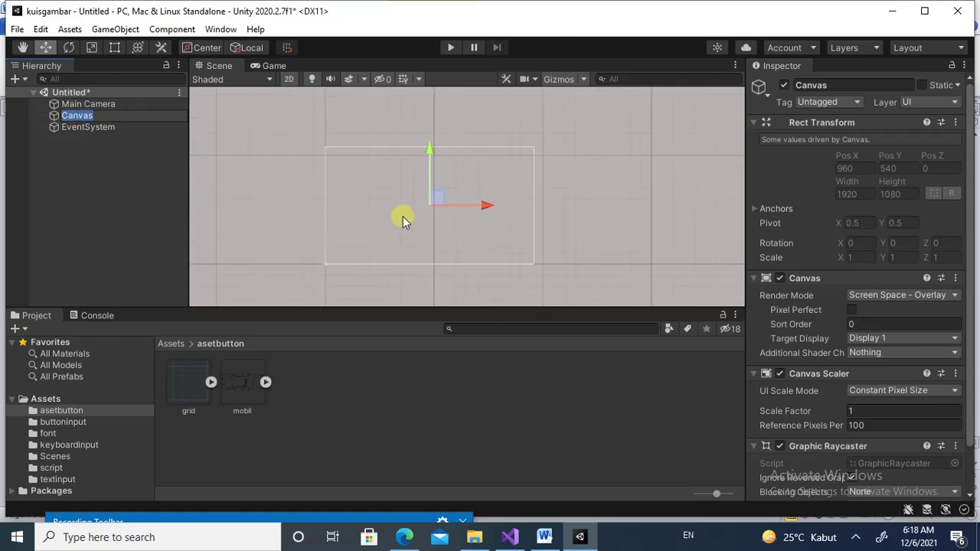
pyautogui.scroll(-1, 402, 216)
pyautogui.scroll(-1, 400, 218)
pyautogui.scroll(-1, 398, 220)
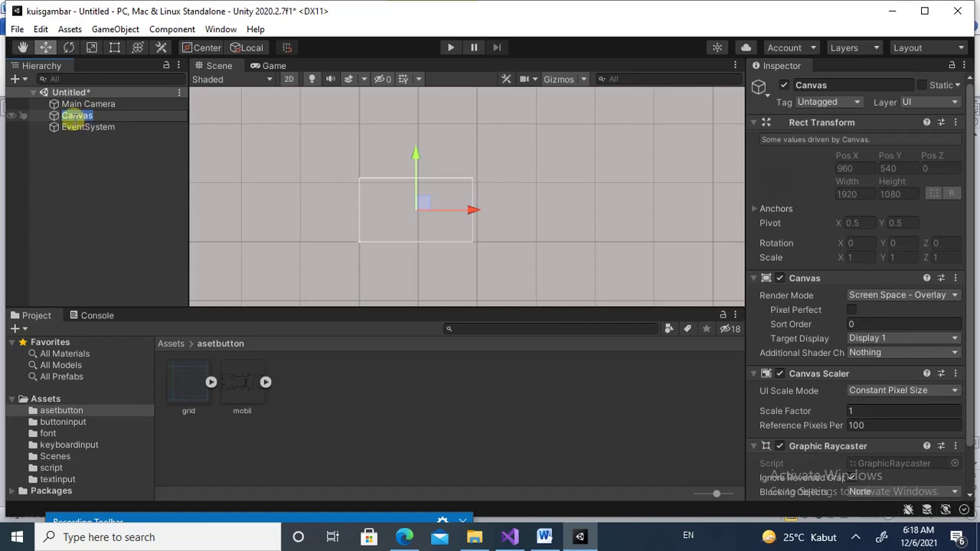
pyautogui.scroll(-3, 459, 224)
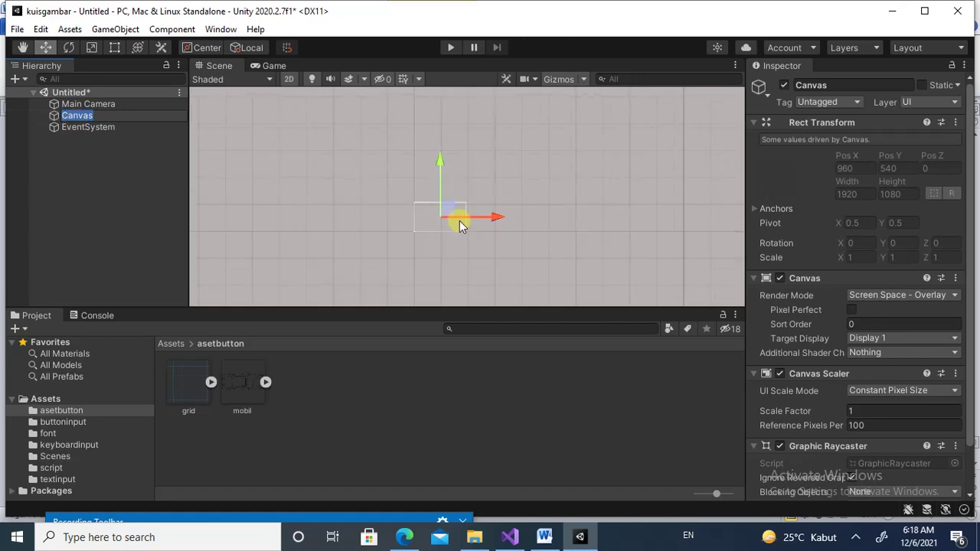
pyautogui.scroll(2, 458, 223)
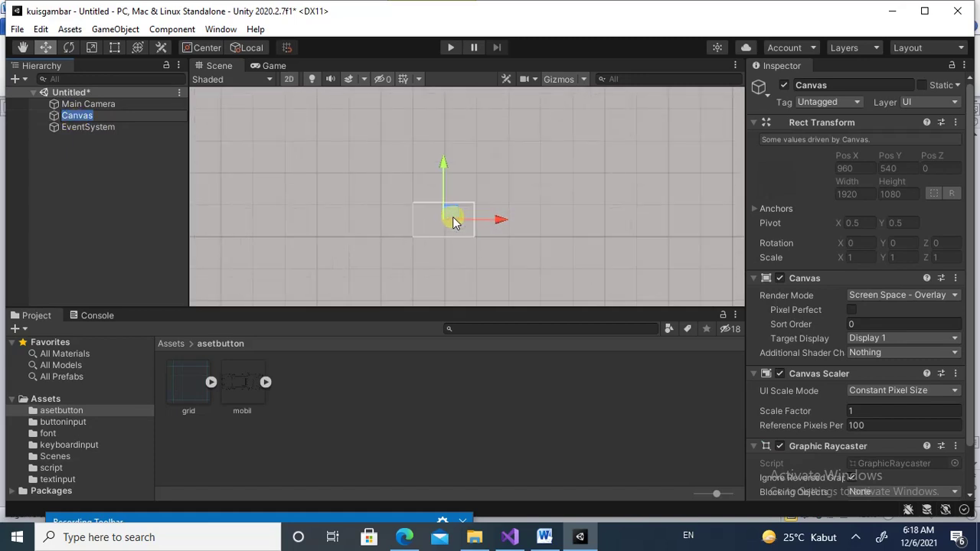
pyautogui.scroll(3, 452, 221)
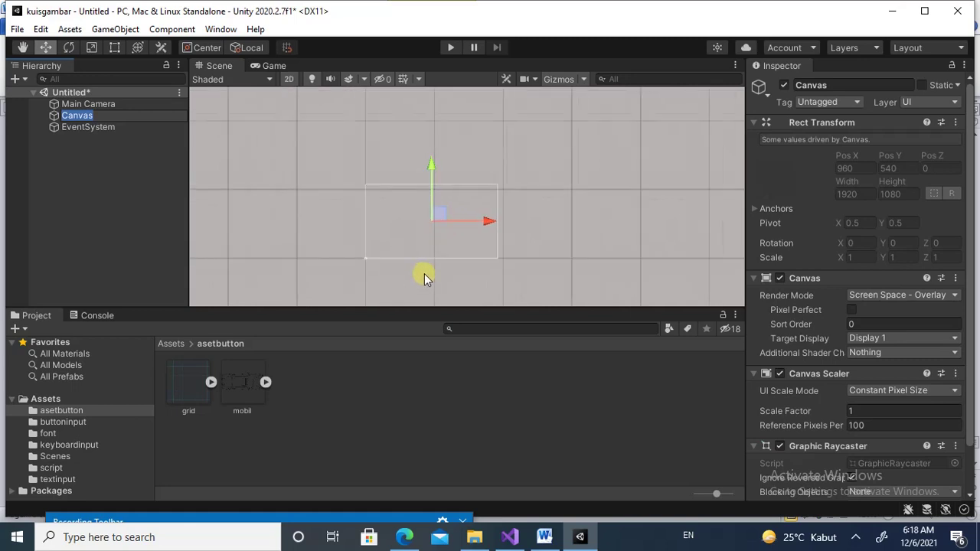
pyautogui.scroll(3, 424, 277)
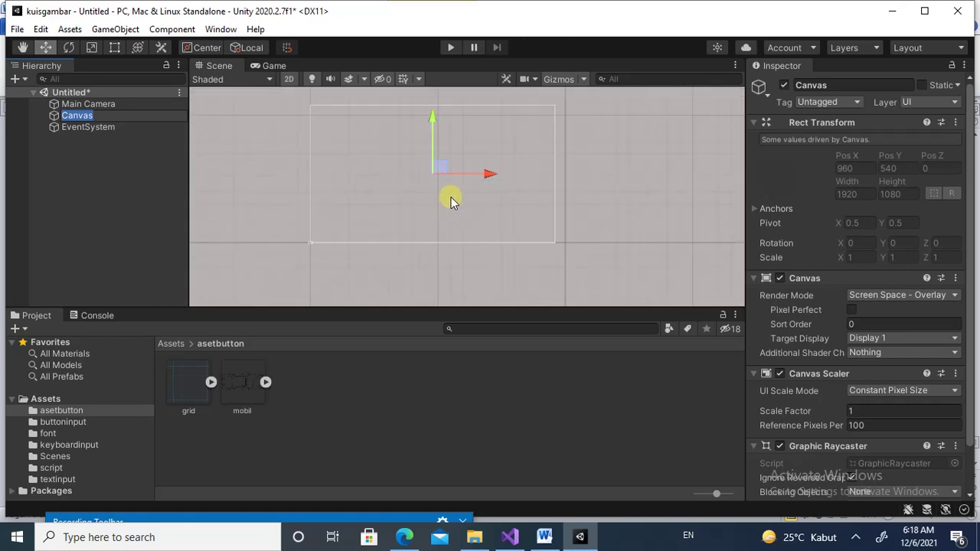
pyautogui.scroll(1, 465, 129)
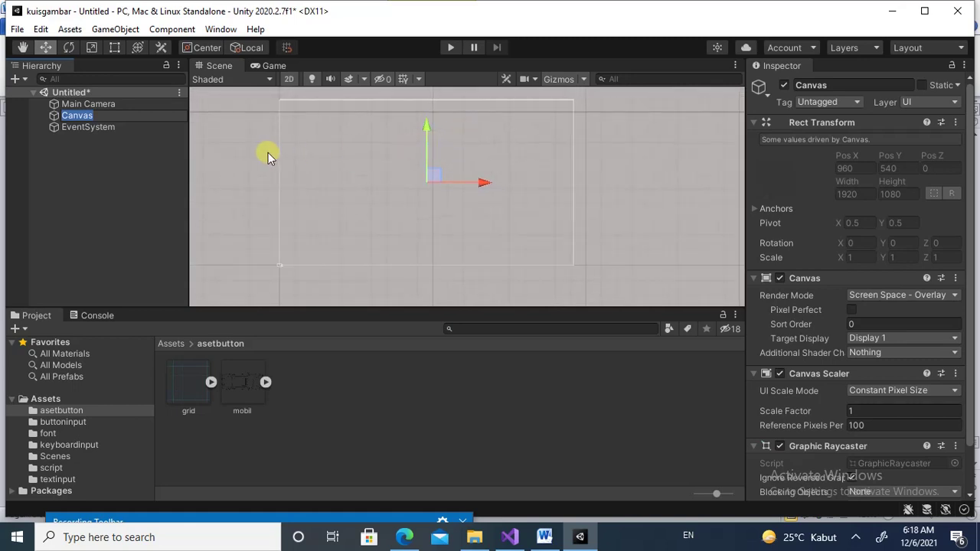
# Preview the Game view, return to the Scene view, and bring up the Word step table
pyautogui.click(271, 66)
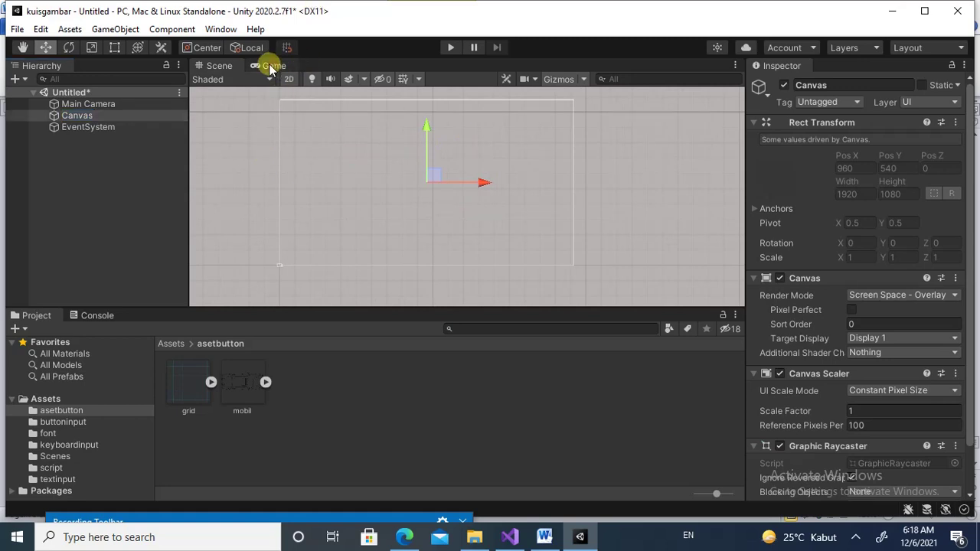
pyautogui.click(272, 66)
pyautogui.click(214, 67)
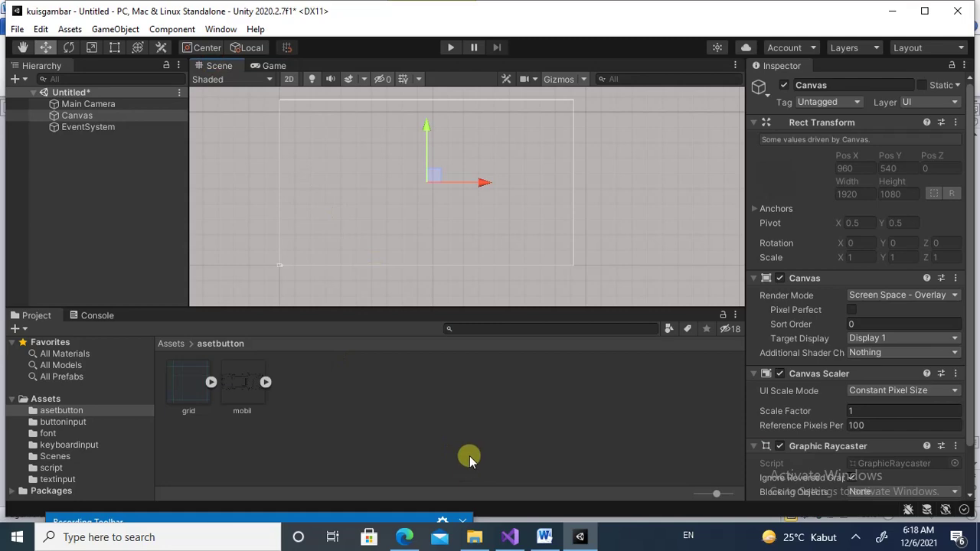
pyautogui.click(545, 536)
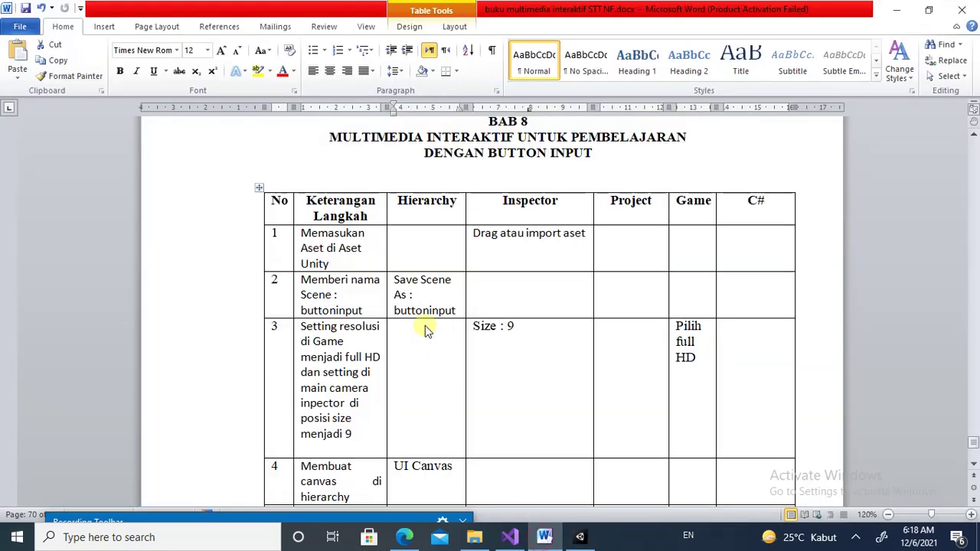
# Scroll the Word table to step 5 and highlight its Scale With Screen Size 1920×1080 settings
pyautogui.scroll(-3, 425, 326)
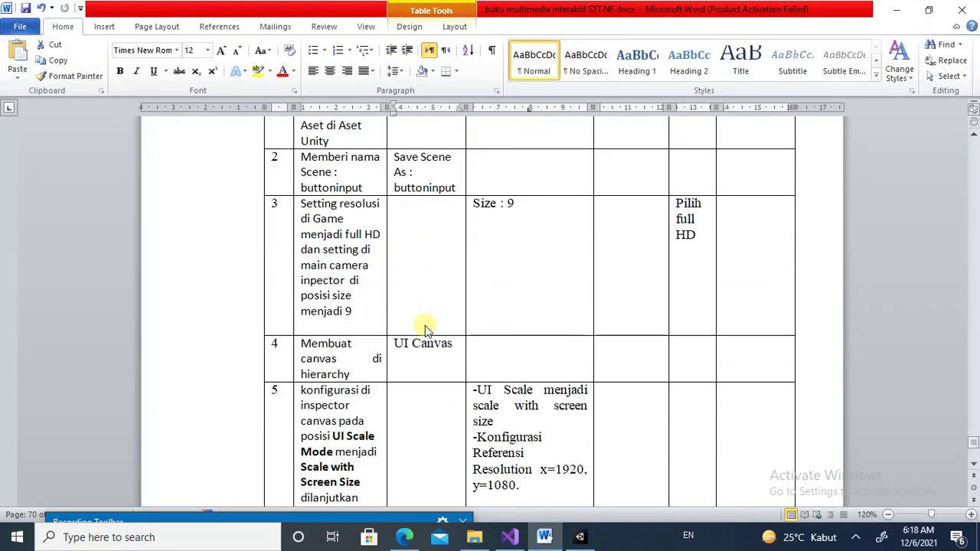
pyautogui.scroll(-1, 385, 404)
pyautogui.scroll(-1, 385, 405)
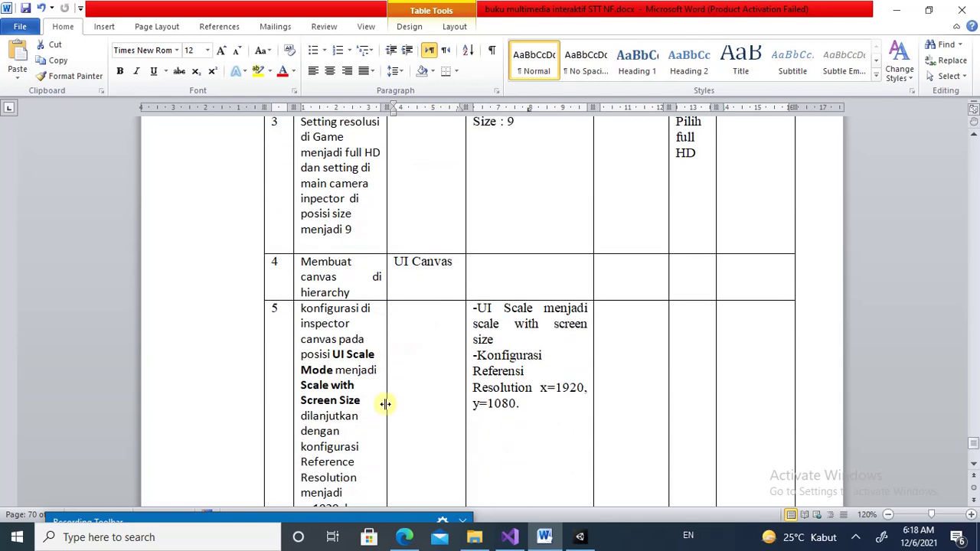
pyautogui.scroll(-1, 385, 405)
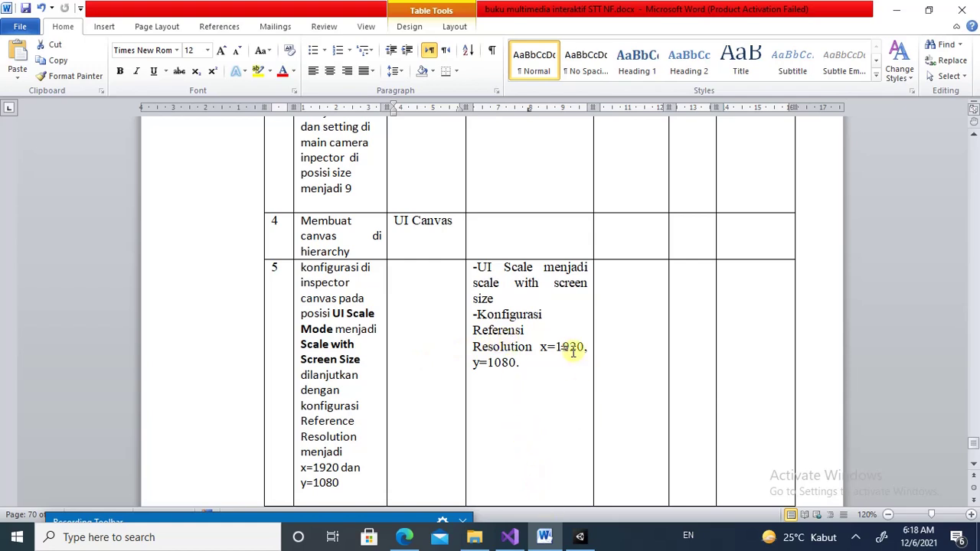
pyautogui.moveTo(552, 347); pyautogui.dragTo(610, 355)
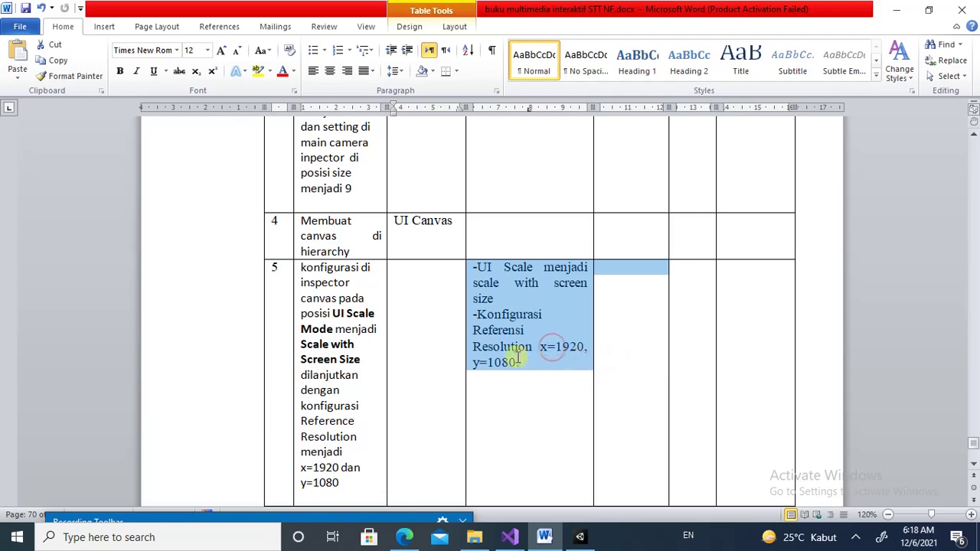
pyautogui.click(580, 536)
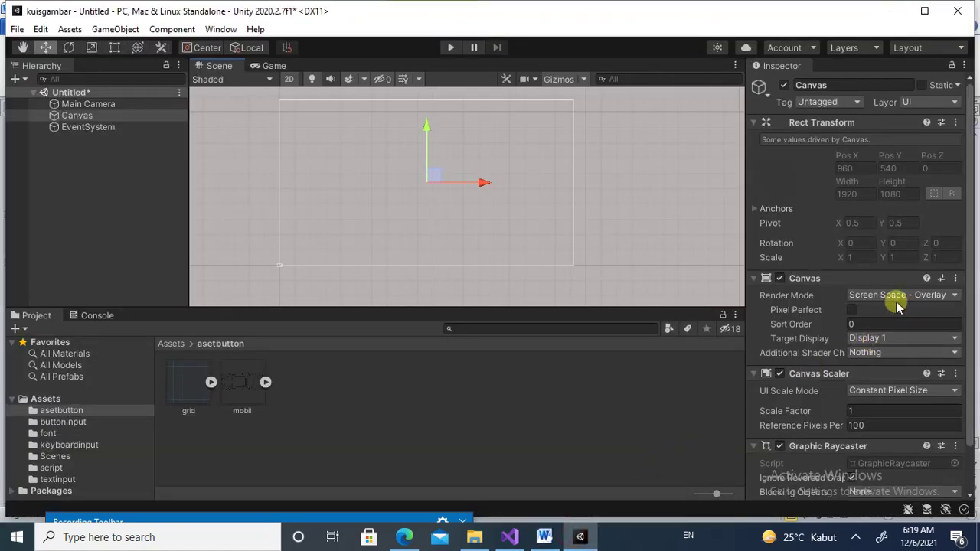
# Set the Canvas Scaler's UI Scale Mode to Scale With Screen Size with reference width 1020
pyautogui.scroll(-3, 898, 304)
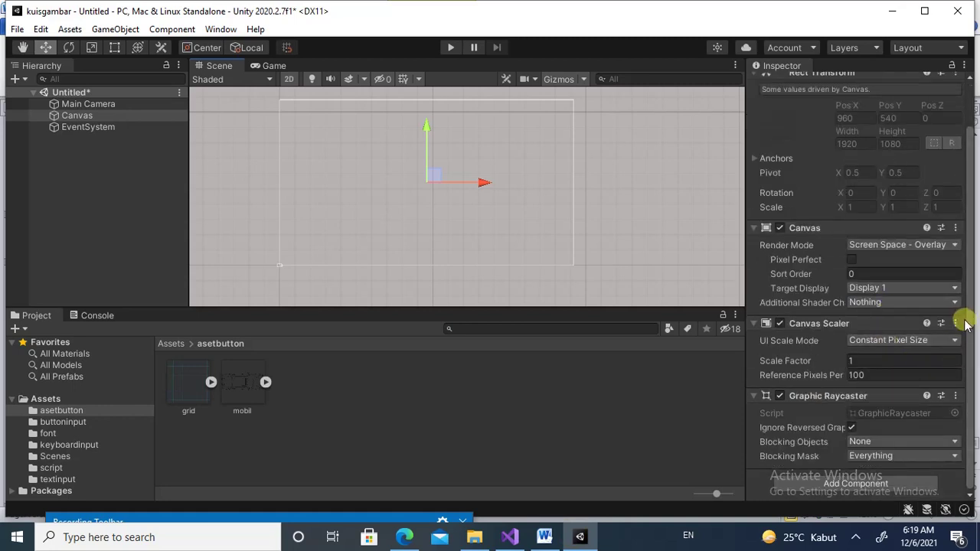
pyautogui.click(71, 120)
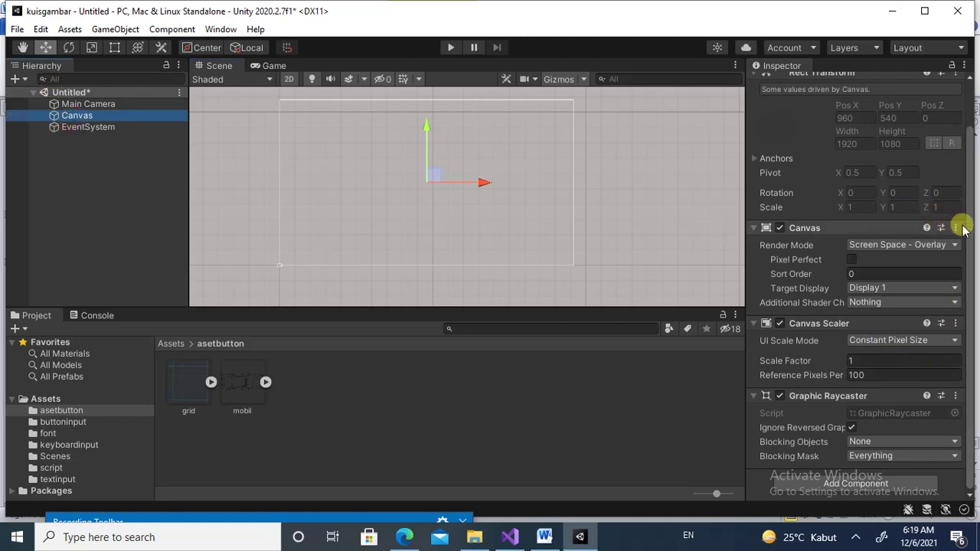
pyautogui.moveTo(969, 222); pyautogui.dragTo(976, 159)
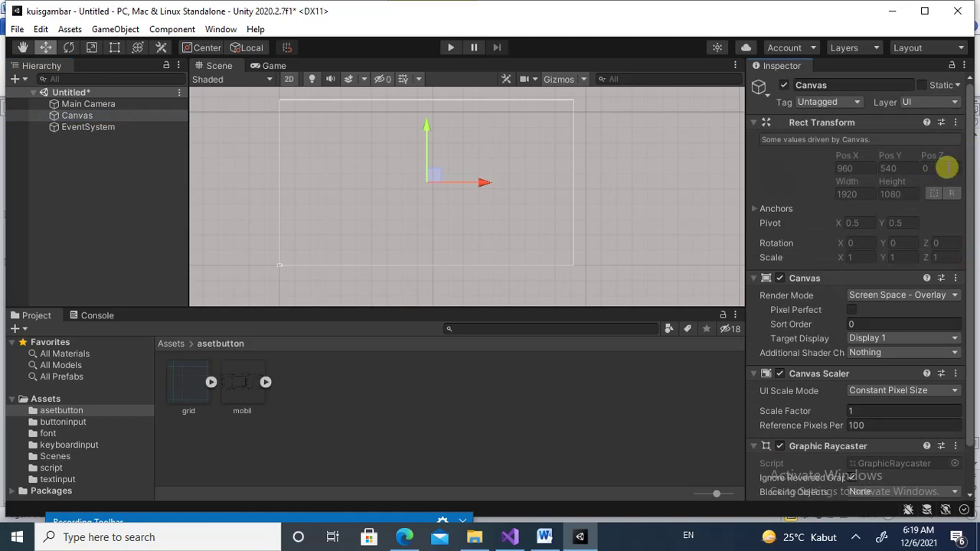
pyautogui.moveTo(969, 150); pyautogui.dragTo(970, 245)
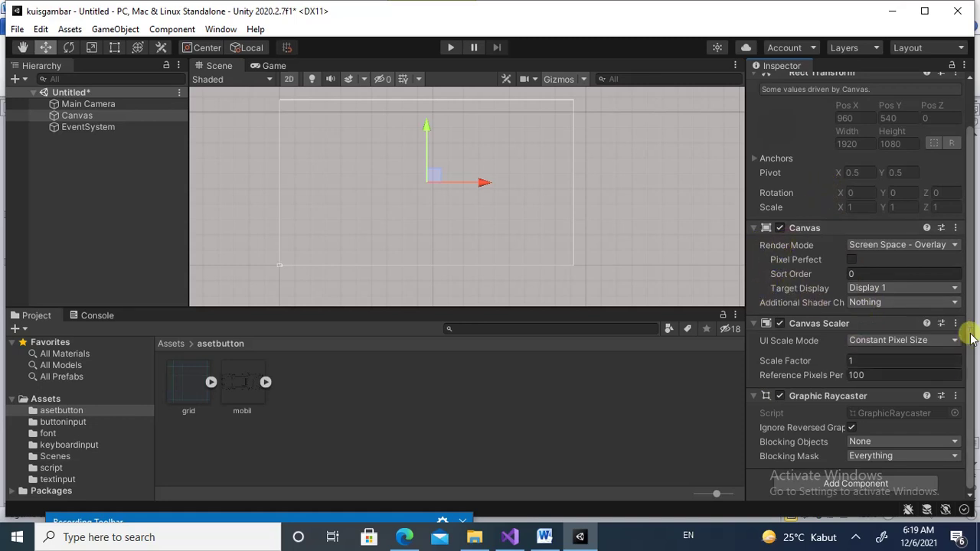
pyautogui.scroll(3, 971, 344)
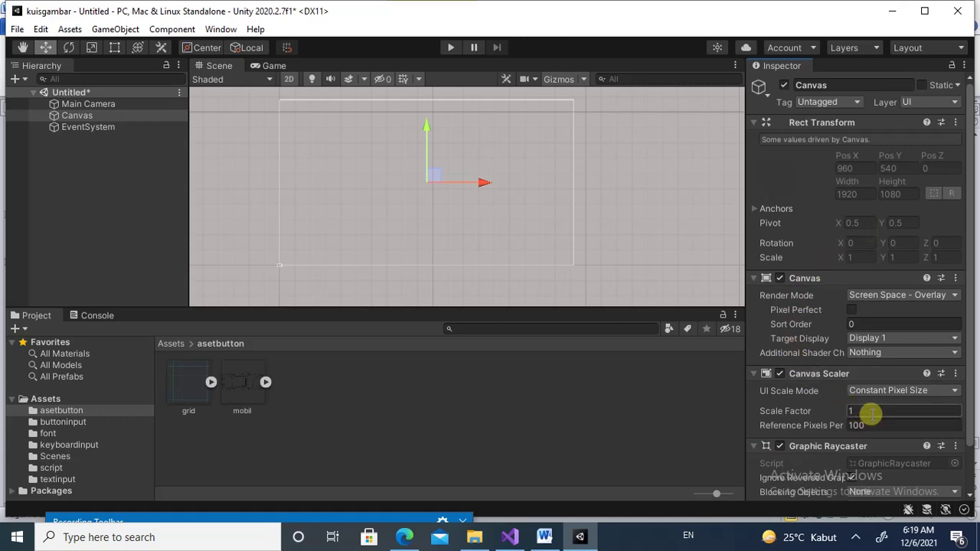
pyautogui.scroll(-2, 871, 413)
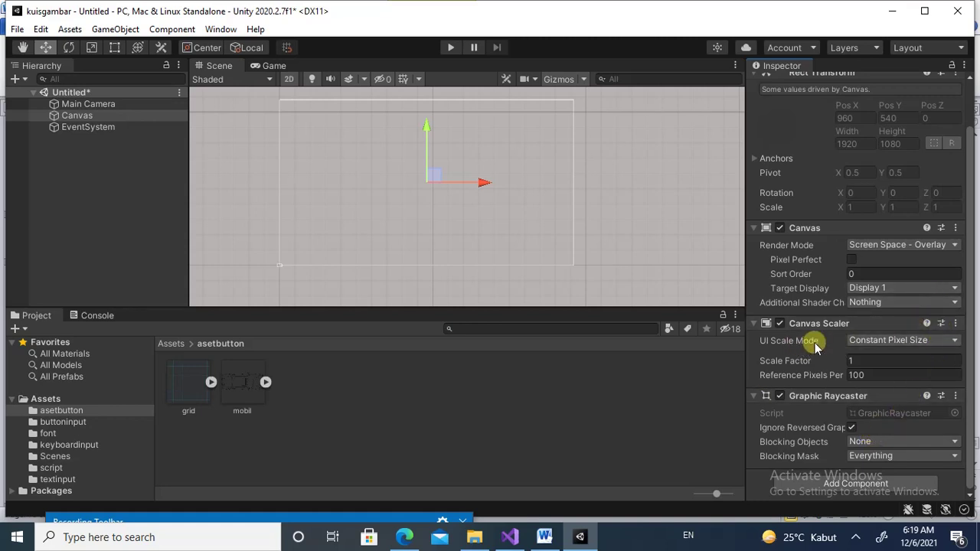
pyautogui.click(953, 345)
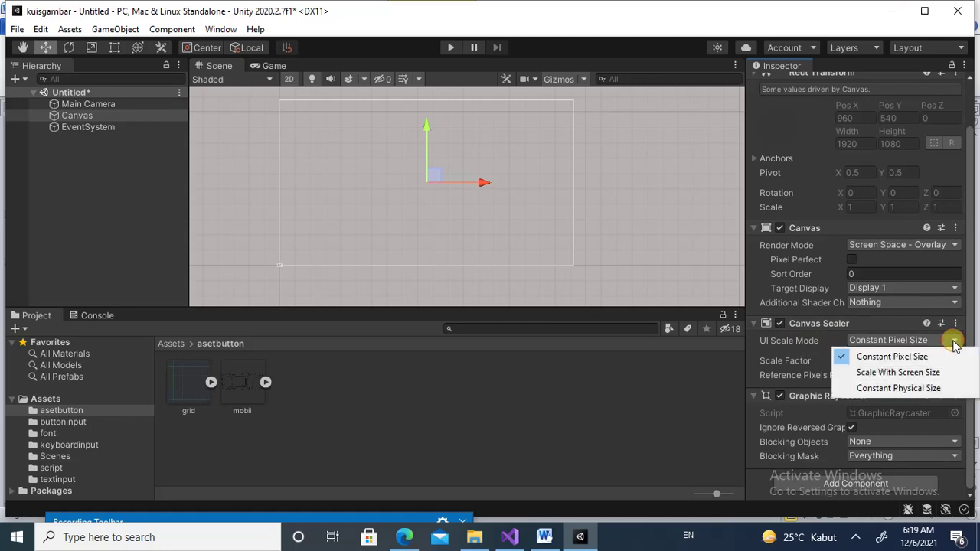
pyautogui.click(897, 372)
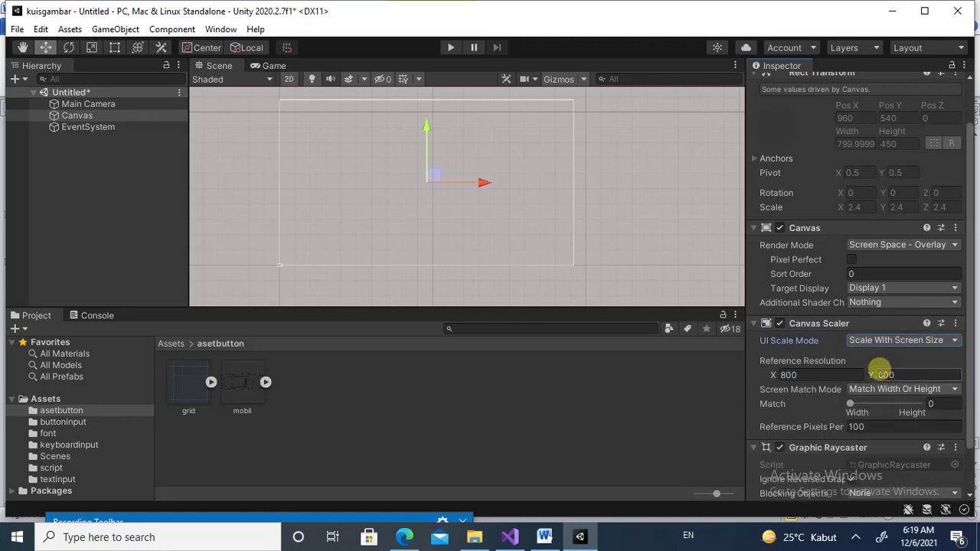
pyautogui.click(817, 374)
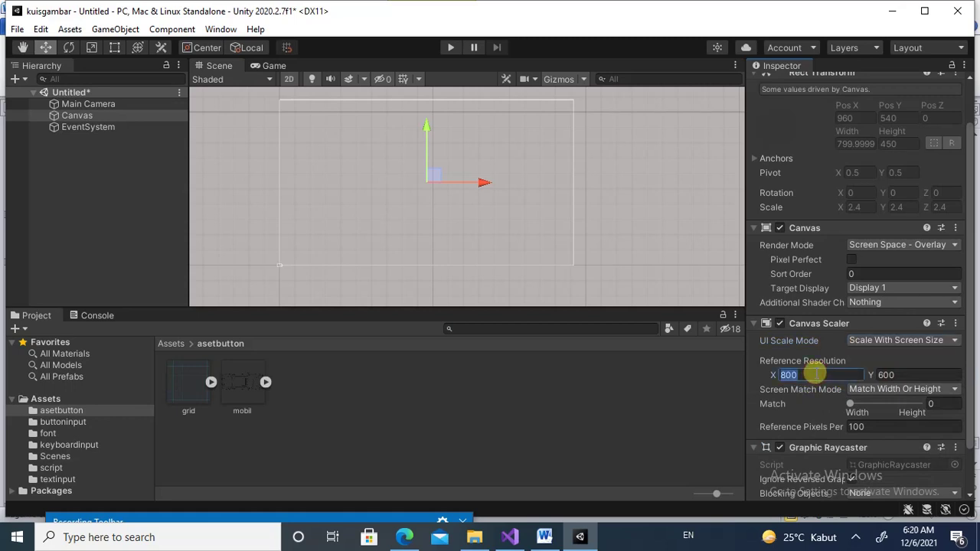
pyautogui.write('10')
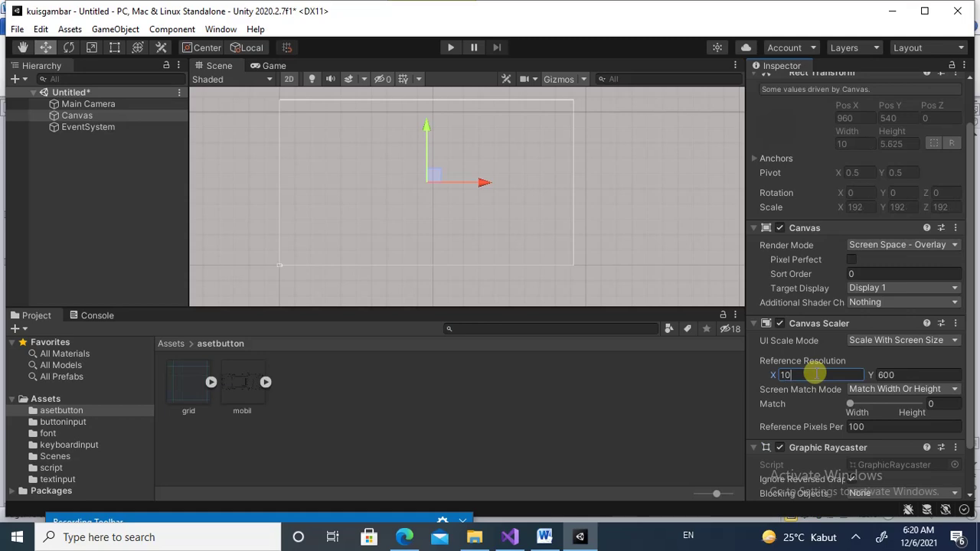
pyautogui.write('20')
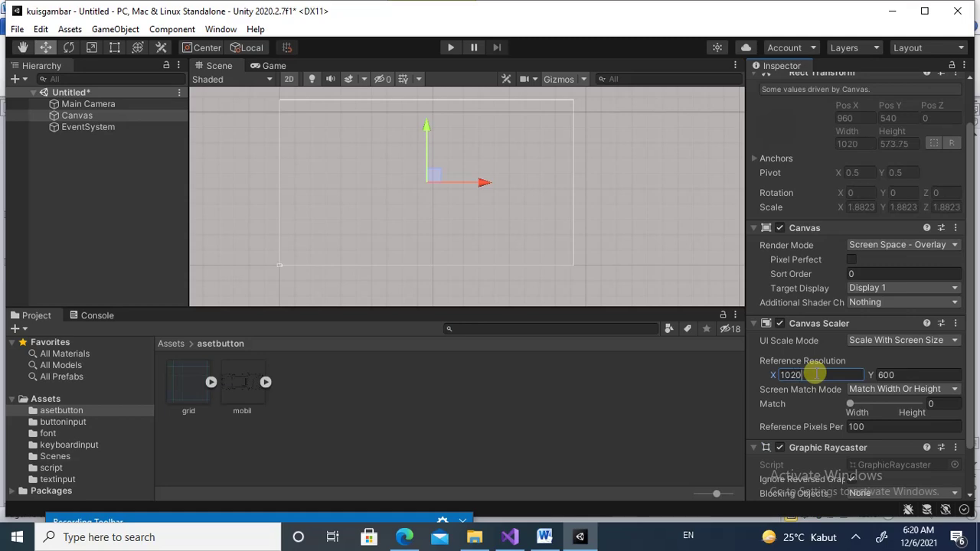
pyautogui.click(542, 530)
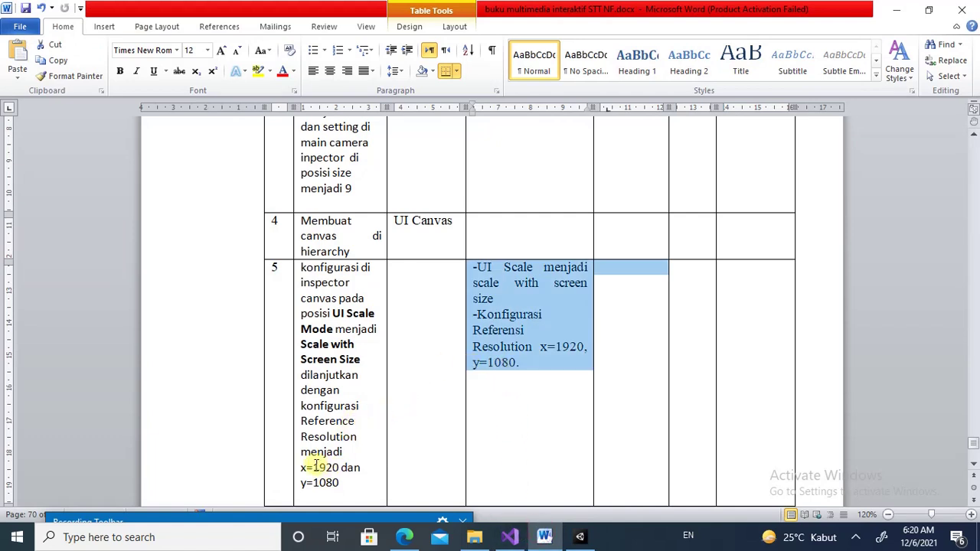
# Correct the Canvas reference resolution to 1920 × 1080, matching the value in step 5
pyautogui.moveTo(313, 467); pyautogui.dragTo(339, 467)
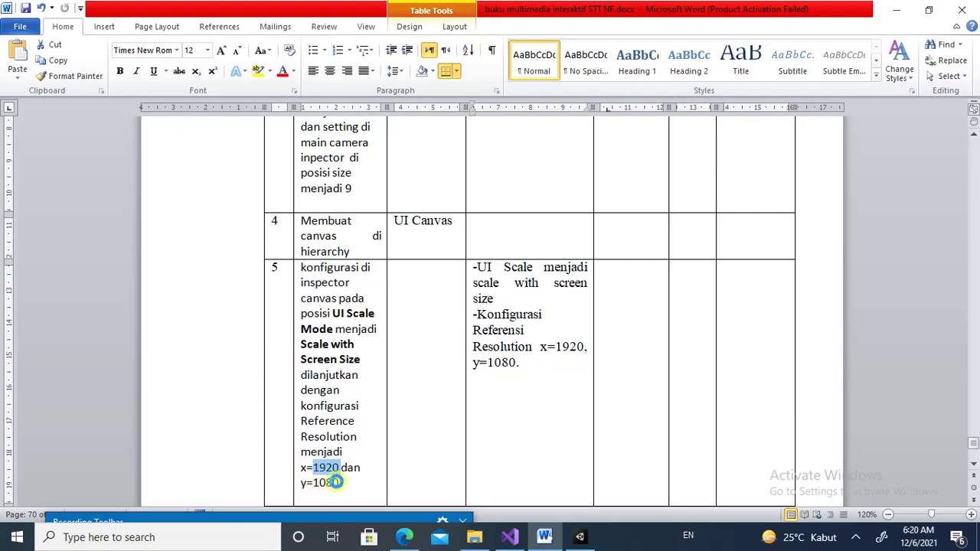
pyautogui.moveTo(582, 536)
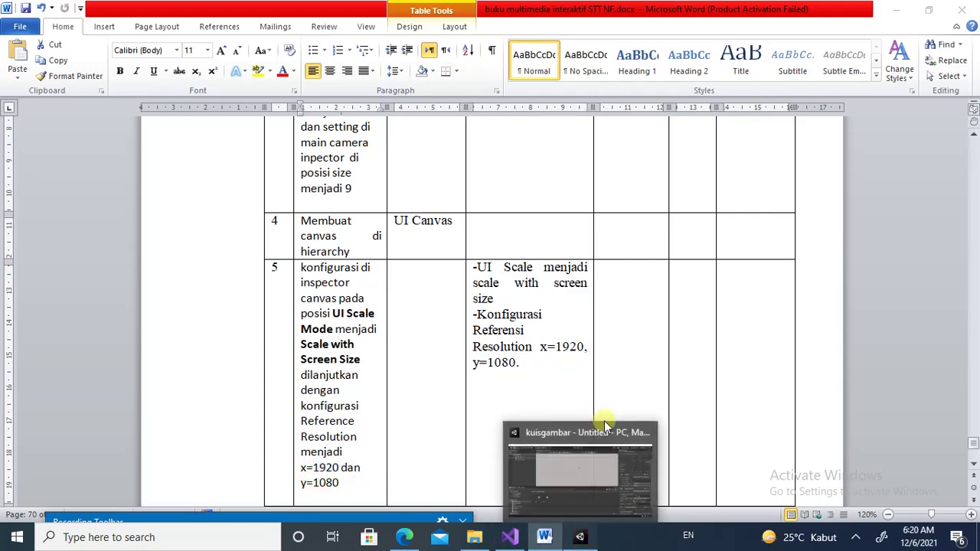
pyautogui.click(605, 429)
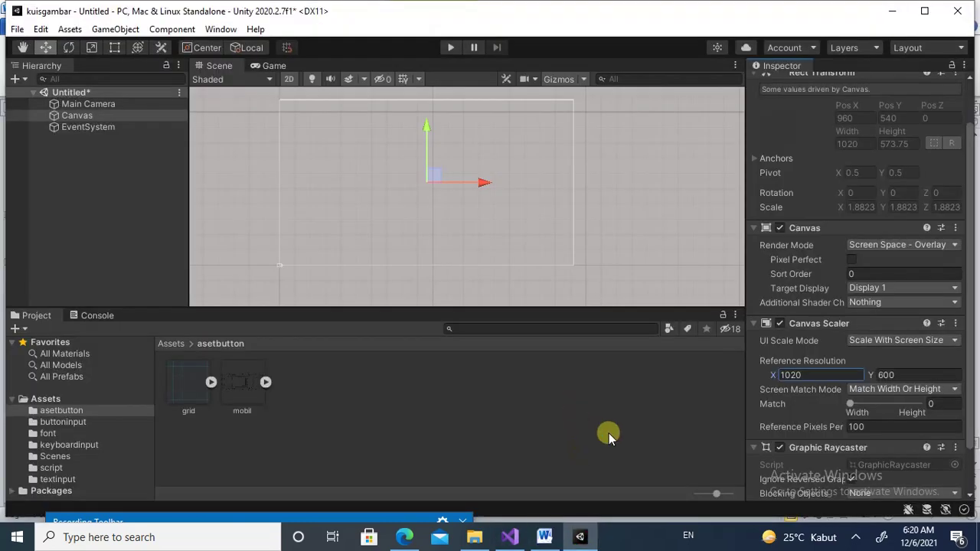
pyautogui.click(833, 375)
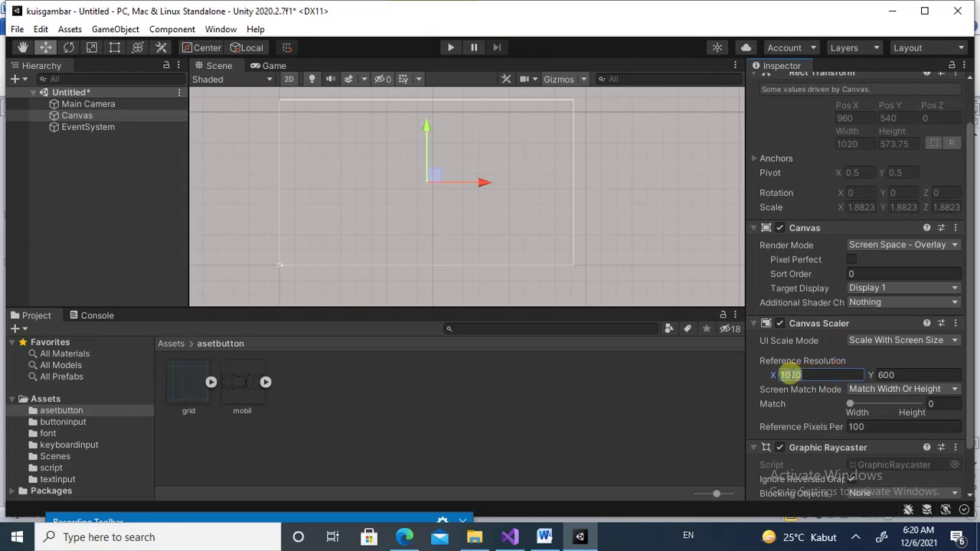
pyautogui.click(790, 374)
pyautogui.press('BackSpace')
pyautogui.write('9')
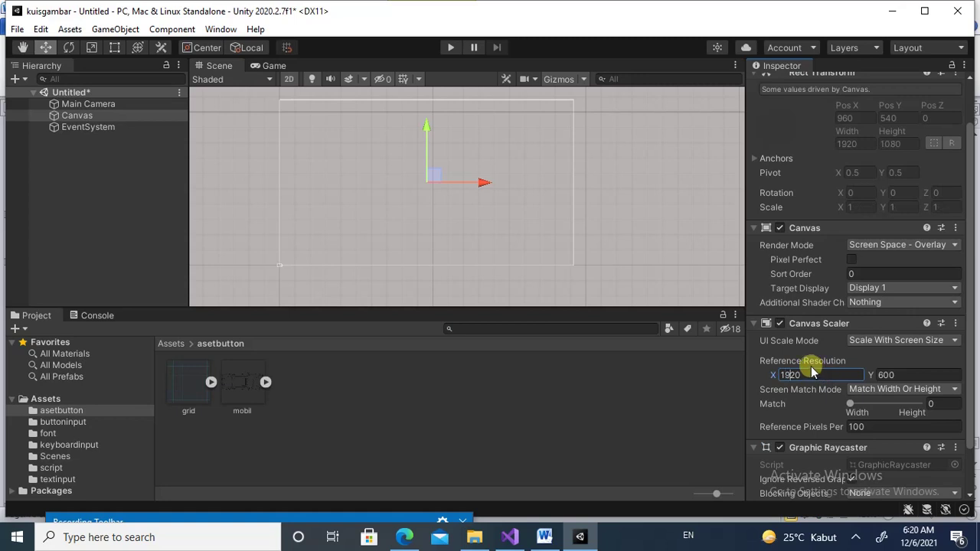
pyautogui.click(910, 375)
pyautogui.write('1080')
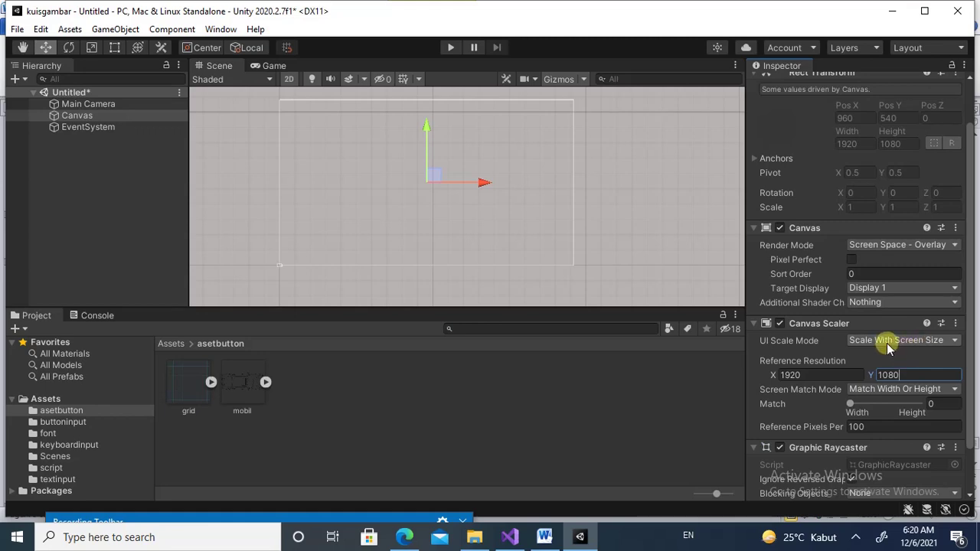
pyautogui.click(544, 536)
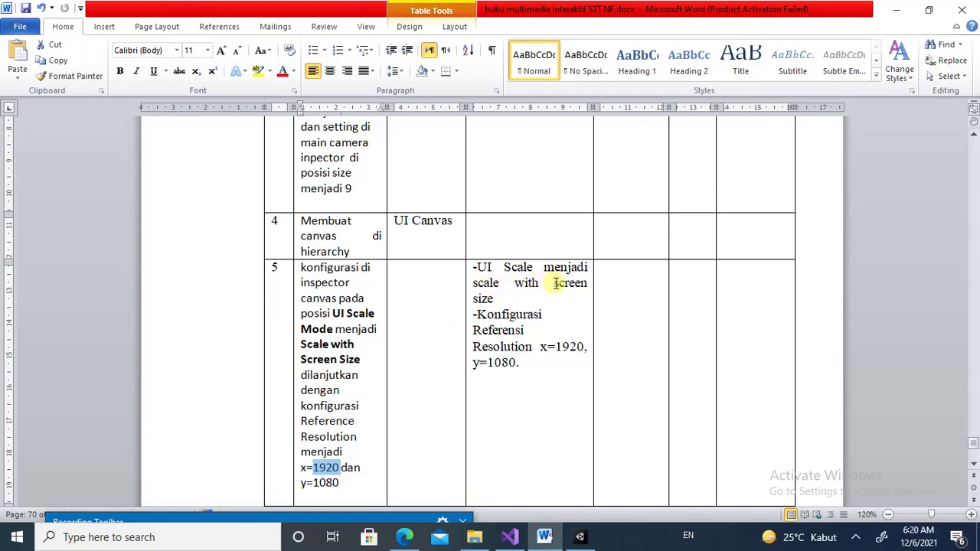
# Highlight 'screen size' in step 5 and read ahead to step 6's bgimage background instructions
pyautogui.moveTo(555, 283); pyautogui.dragTo(573, 291)
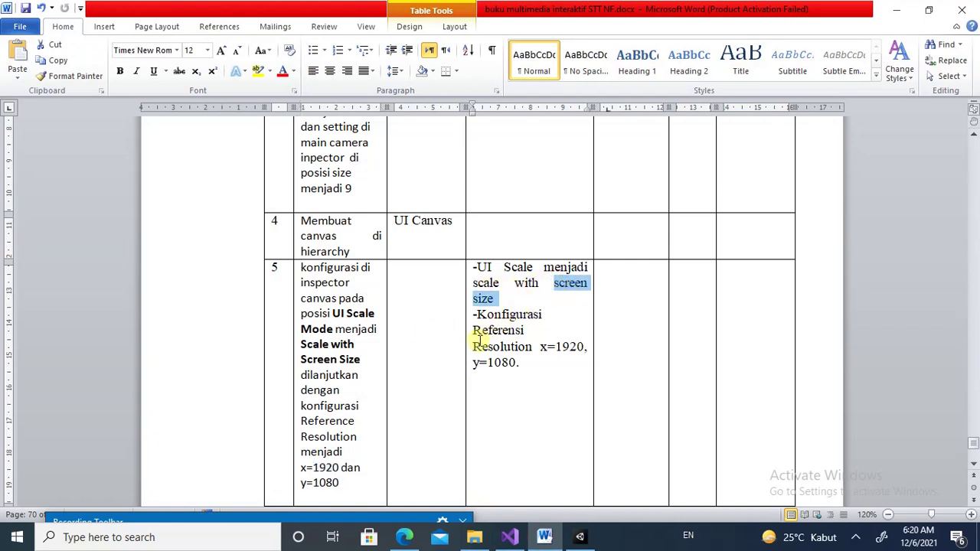
pyautogui.scroll(-3, 477, 343)
pyautogui.scroll(-2, 476, 345)
pyautogui.scroll(-6, 476, 345)
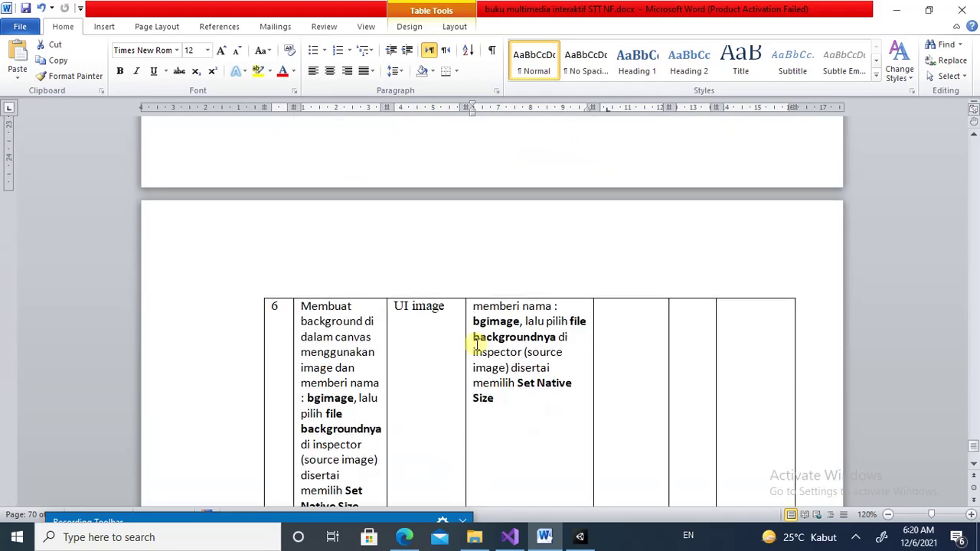
pyautogui.scroll(-1, 476, 345)
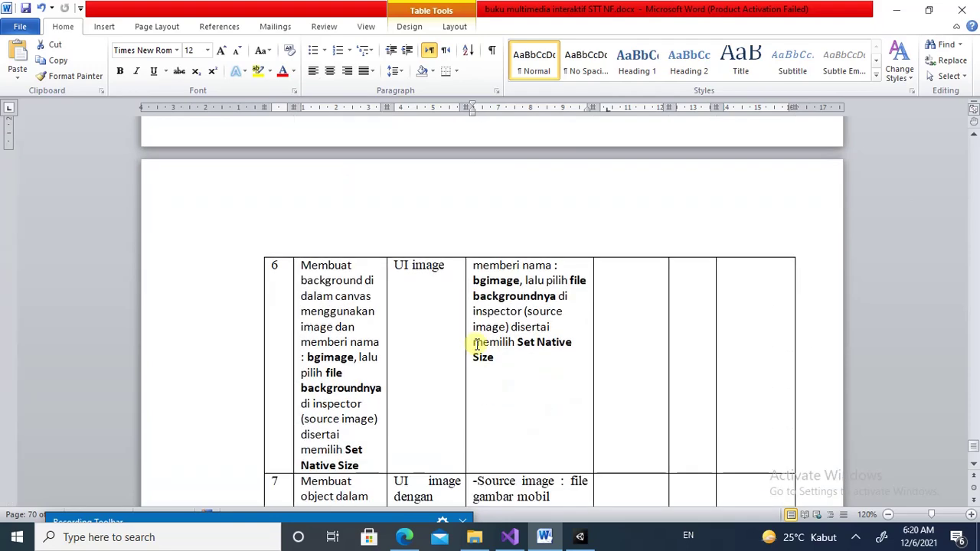
pyautogui.click(580, 537)
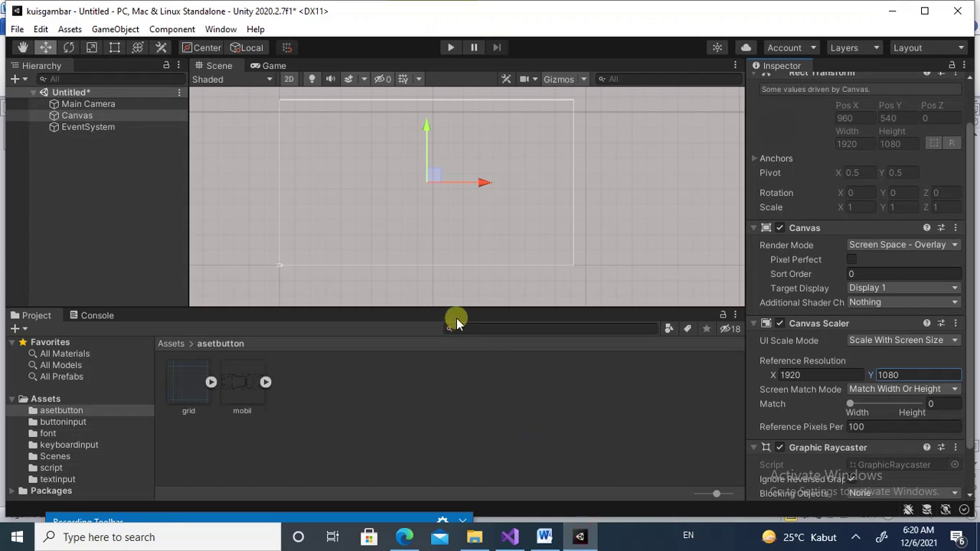
# Preview the canvas in the Game view, then create a UI Image as a child of the Canvas
pyautogui.click(271, 66)
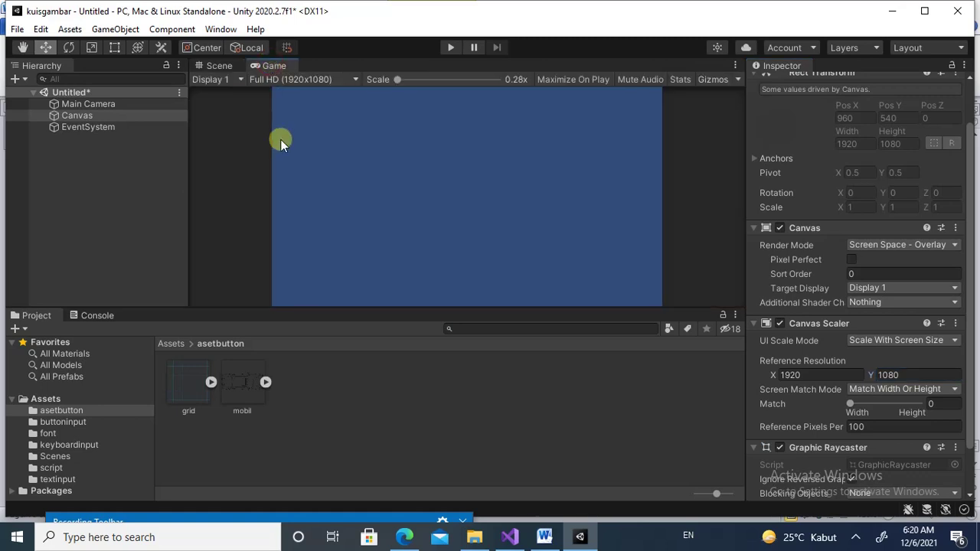
pyautogui.click(219, 67)
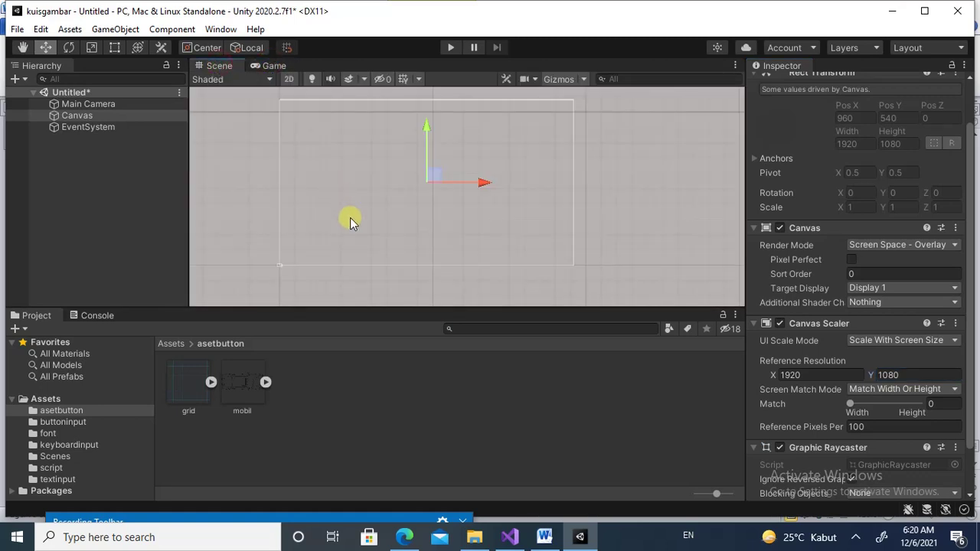
pyautogui.click(88, 115)
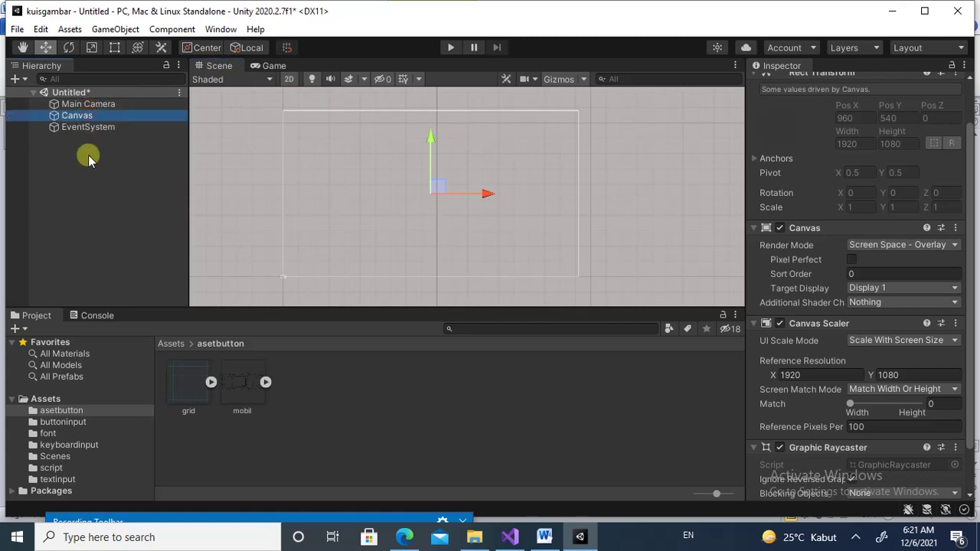
pyautogui.rightClick(109, 203)
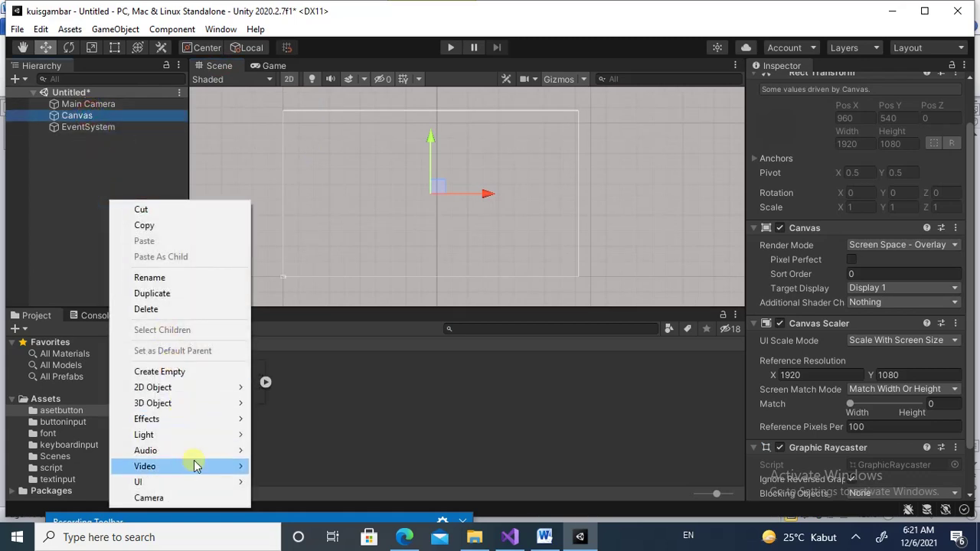
pyautogui.moveTo(207, 488)
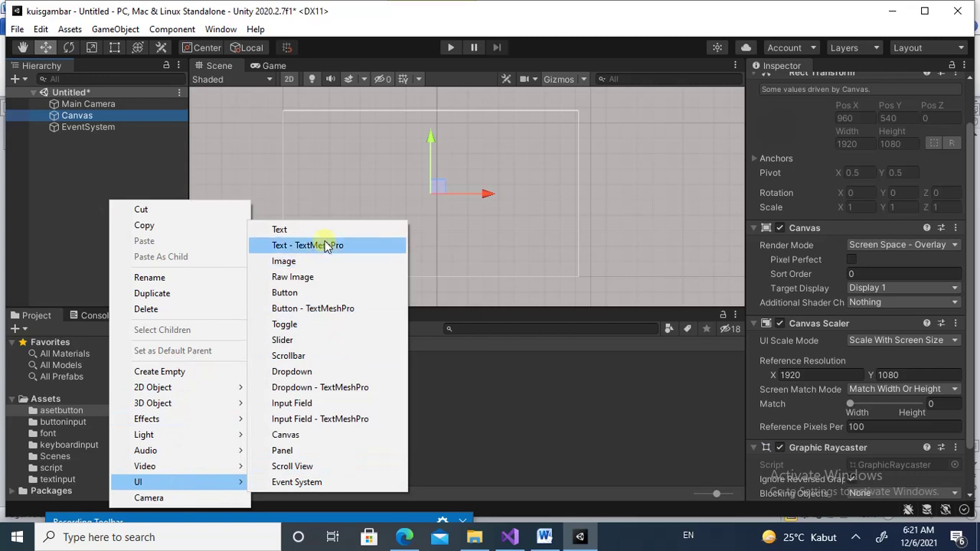
pyautogui.click(288, 262)
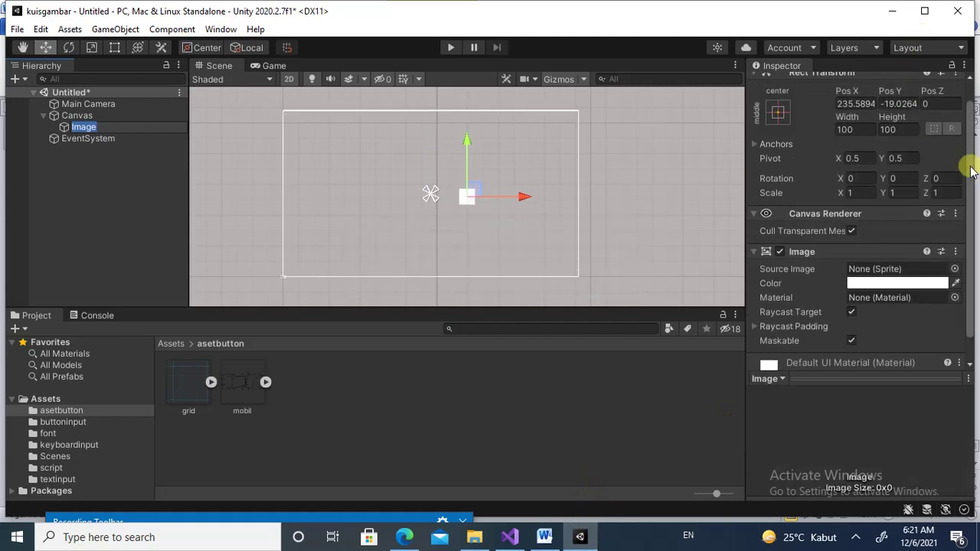
pyautogui.scroll(2, 972, 160)
# Rename the Canvas's new Image object to bgimage
pyautogui.click(846, 85)
pyautogui.write('bgimage')
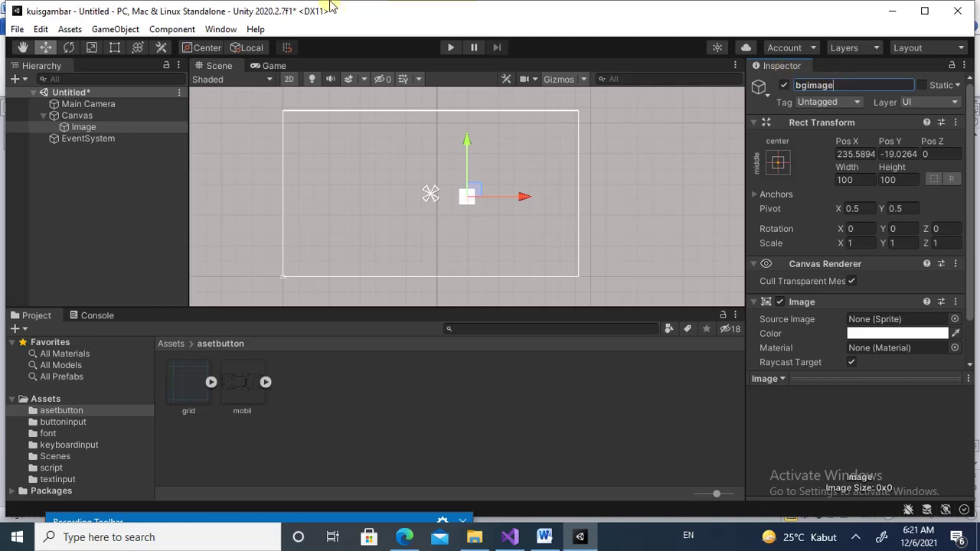
pyautogui.click(77, 127)
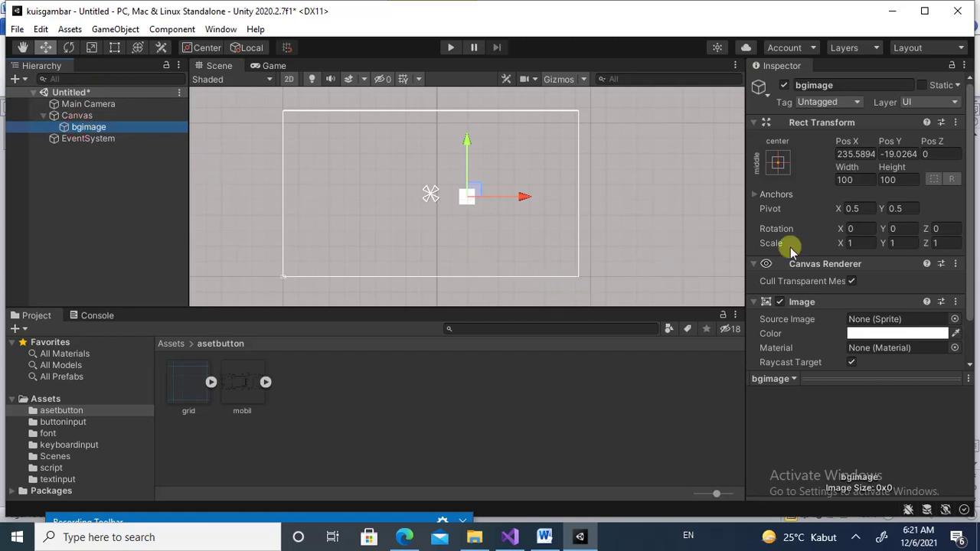
pyautogui.moveTo(970, 244); pyautogui.dragTo(961, 317)
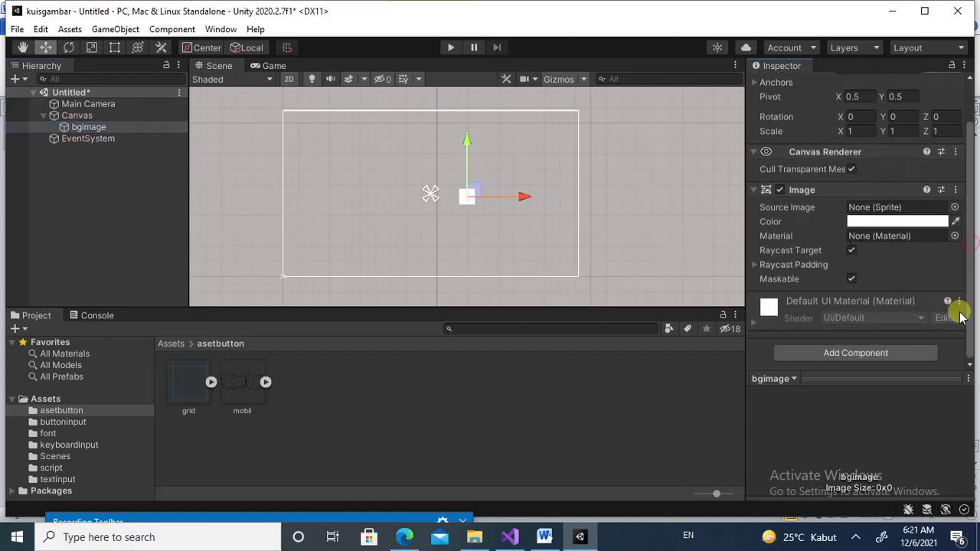
# Assign the grid sprite as bgimage's Source Image and apply its native 500×500 size
pyautogui.click(955, 208)
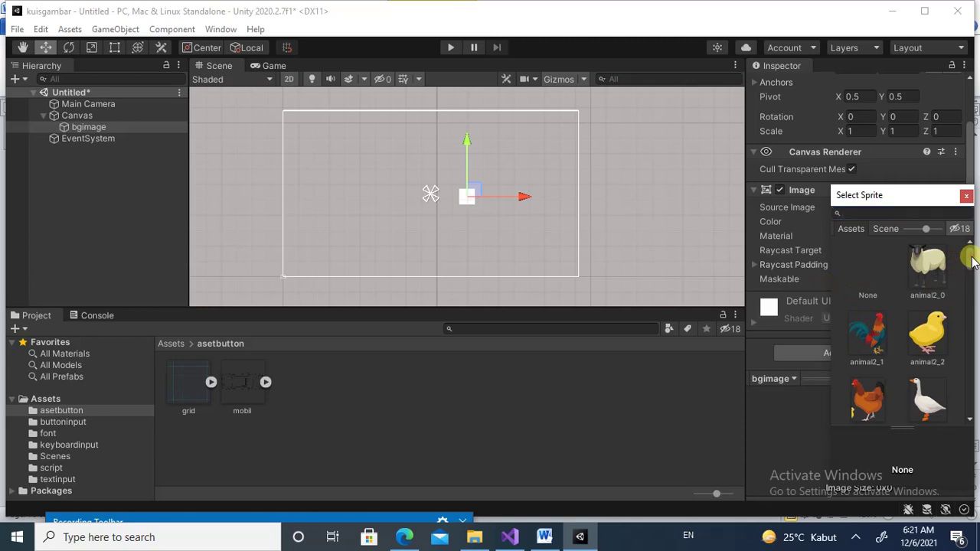
pyautogui.scroll(-10, 966, 275)
pyautogui.scroll(-3, 964, 295)
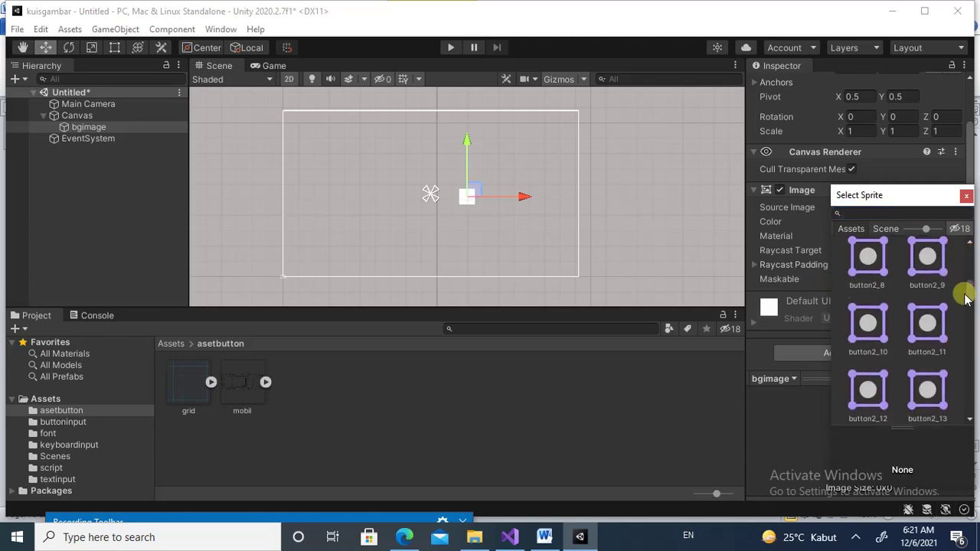
pyautogui.scroll(-3, 964, 306)
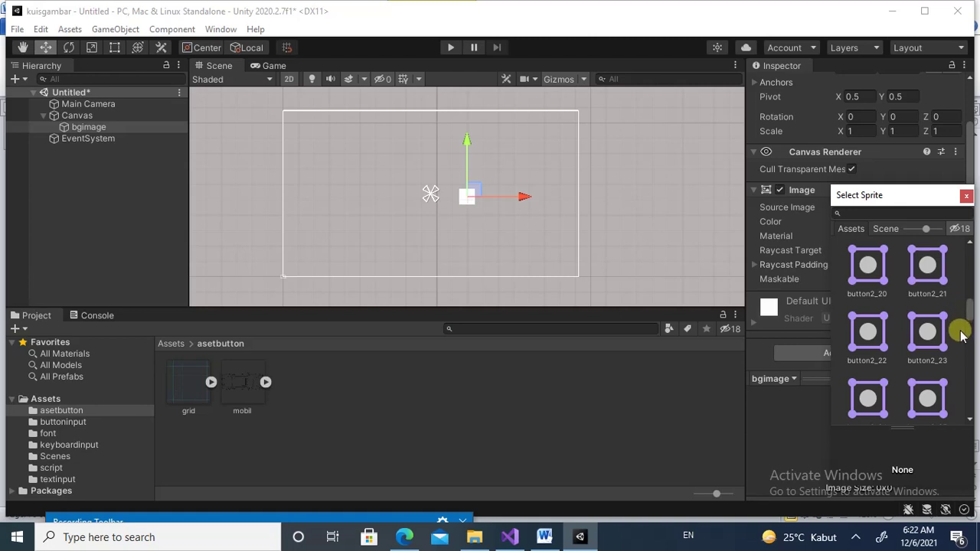
pyautogui.scroll(-3, 963, 326)
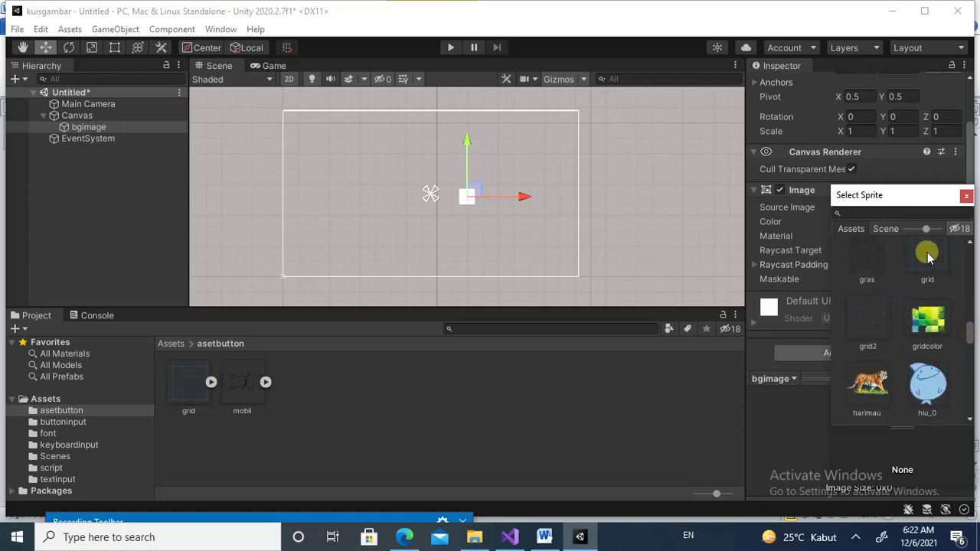
pyautogui.click(970, 242)
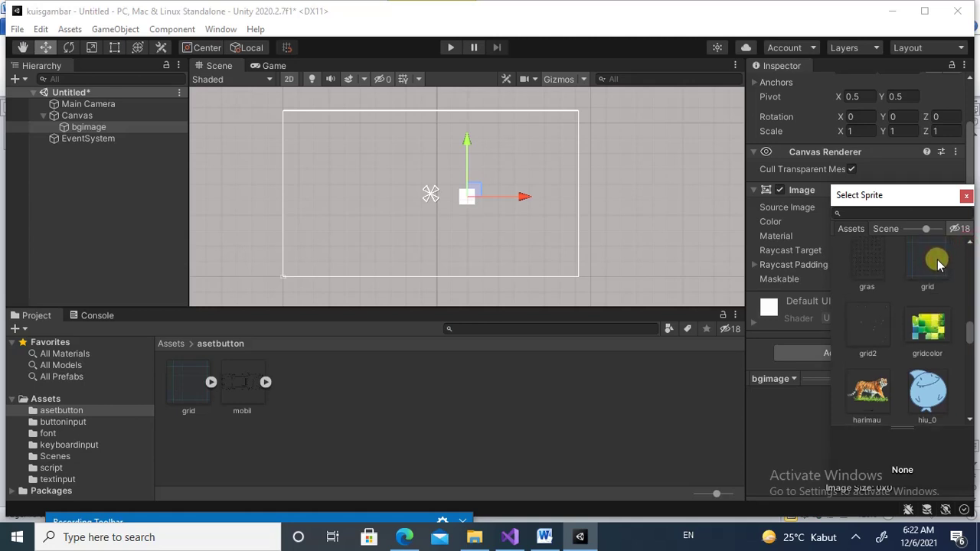
pyautogui.click(927, 259)
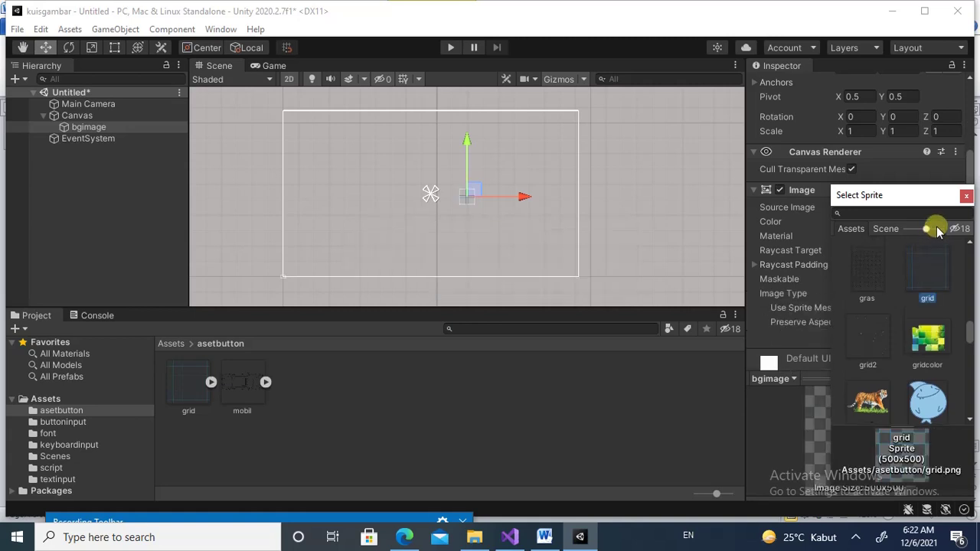
pyautogui.click(968, 197)
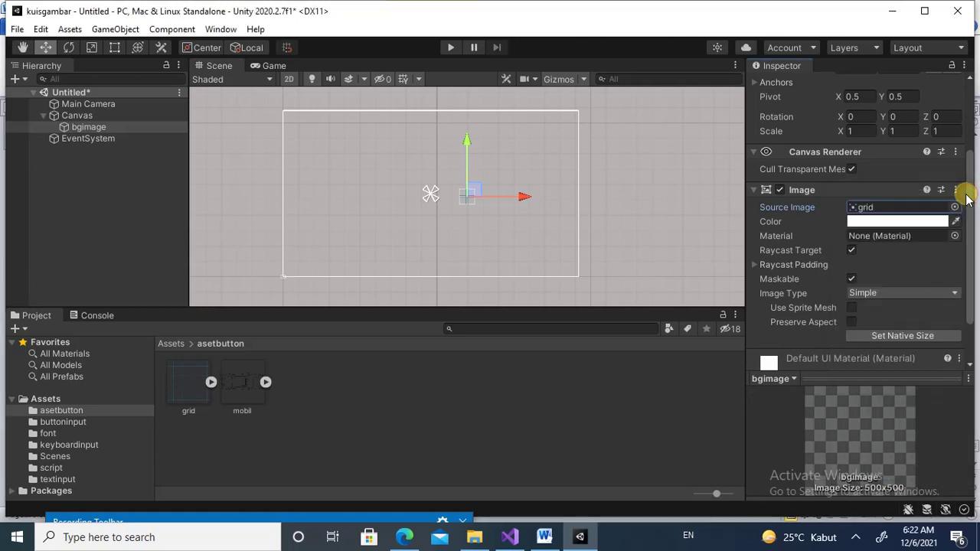
pyautogui.click(901, 338)
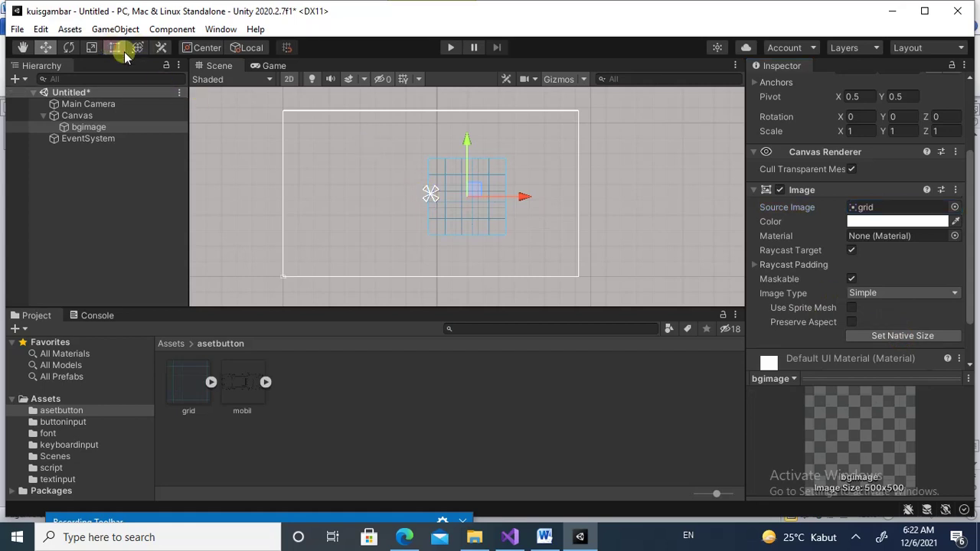
# With the Rect tool, drag bgimage's corners and edges out until the grid fills the whole Canvas
pyautogui.press('t')
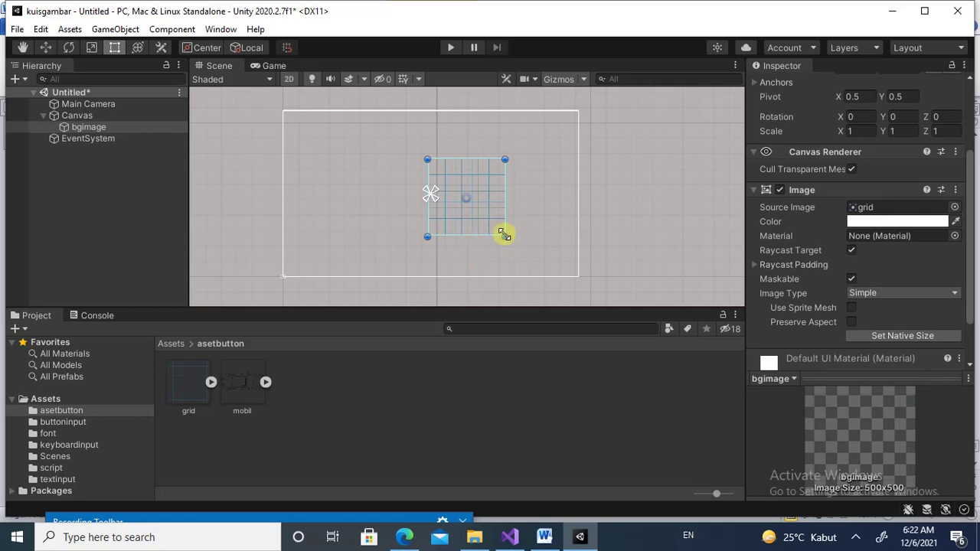
pyautogui.moveTo(511, 240); pyautogui.dragTo(569, 278)
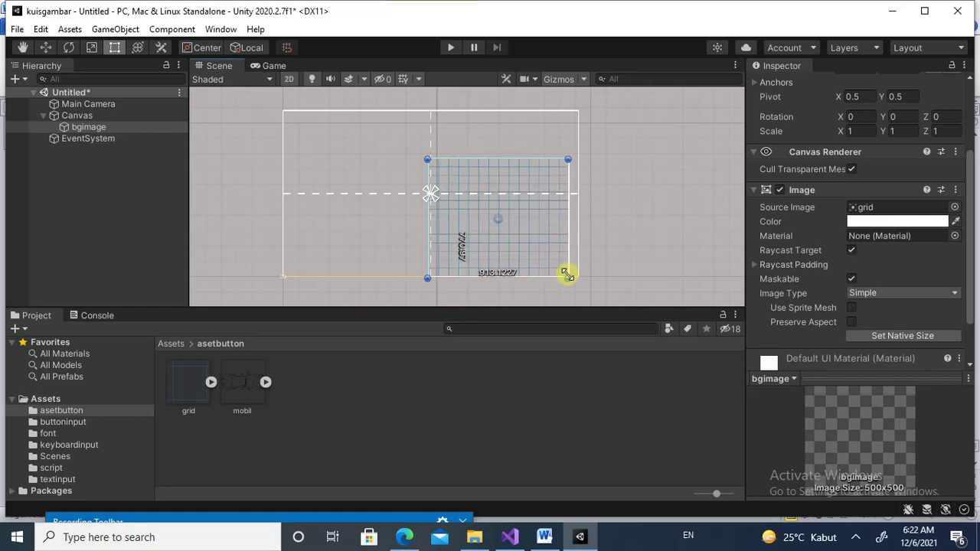
pyautogui.moveTo(428, 154); pyautogui.dragTo(334, 109)
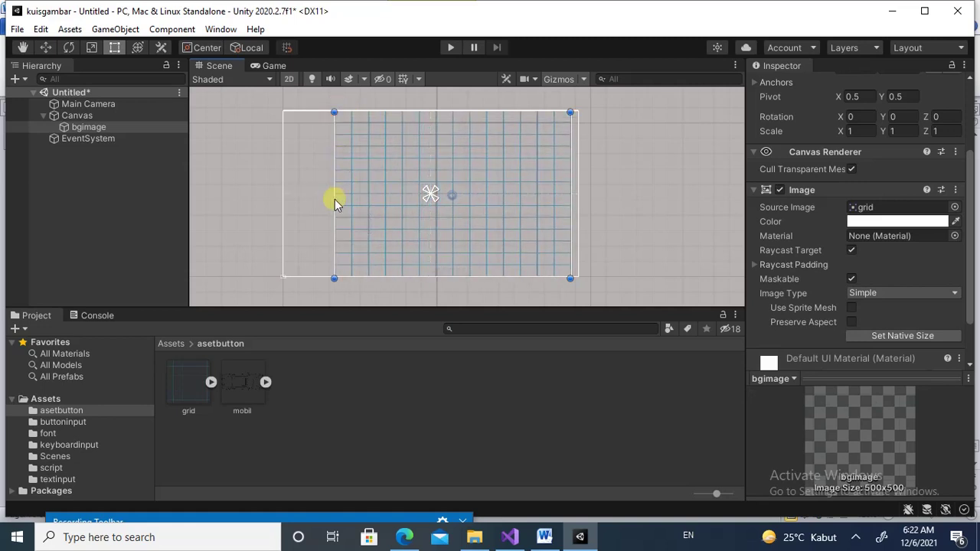
pyautogui.moveTo(337, 186); pyautogui.dragTo(282, 186)
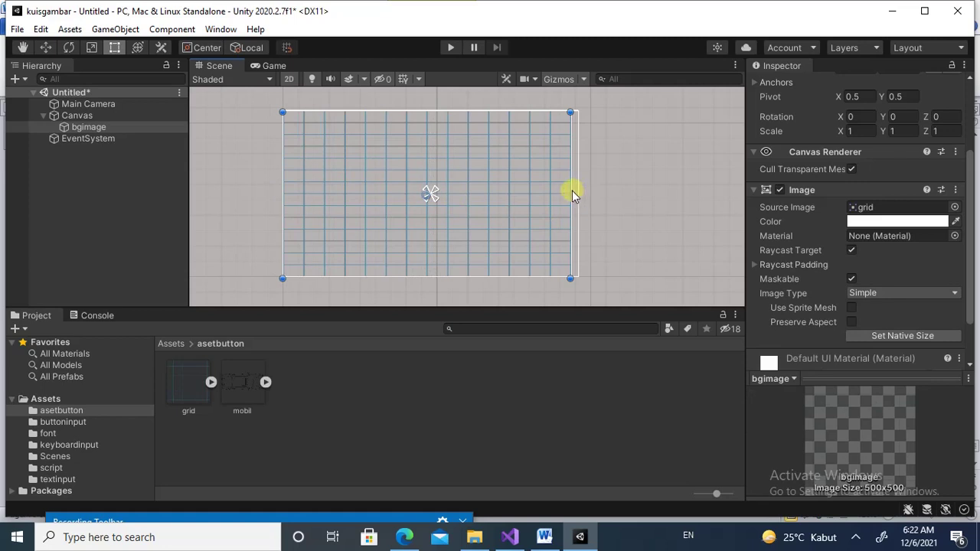
pyautogui.moveTo(572, 191); pyautogui.dragTo(579, 190)
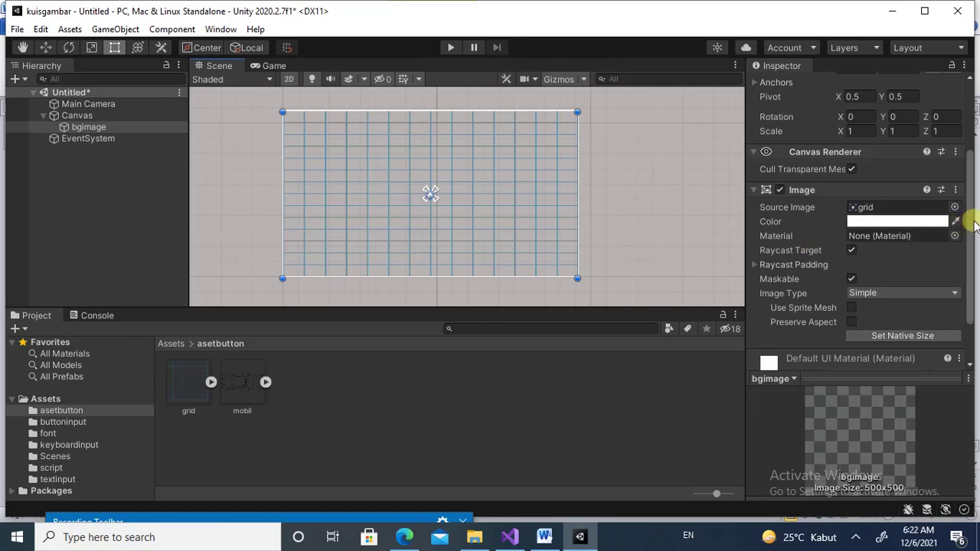
pyautogui.click(544, 536)
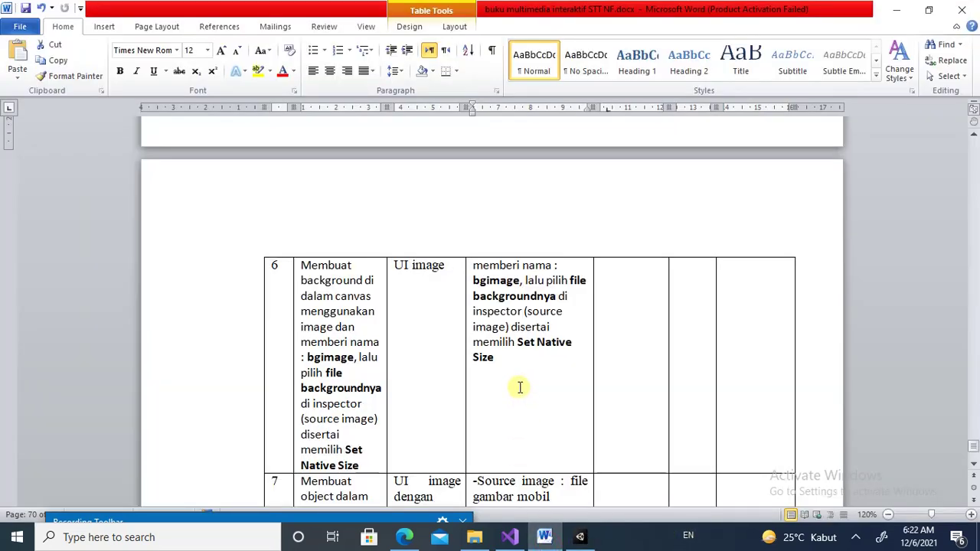
pyautogui.scroll(-1, 519, 387)
pyautogui.scroll(-1, 520, 388)
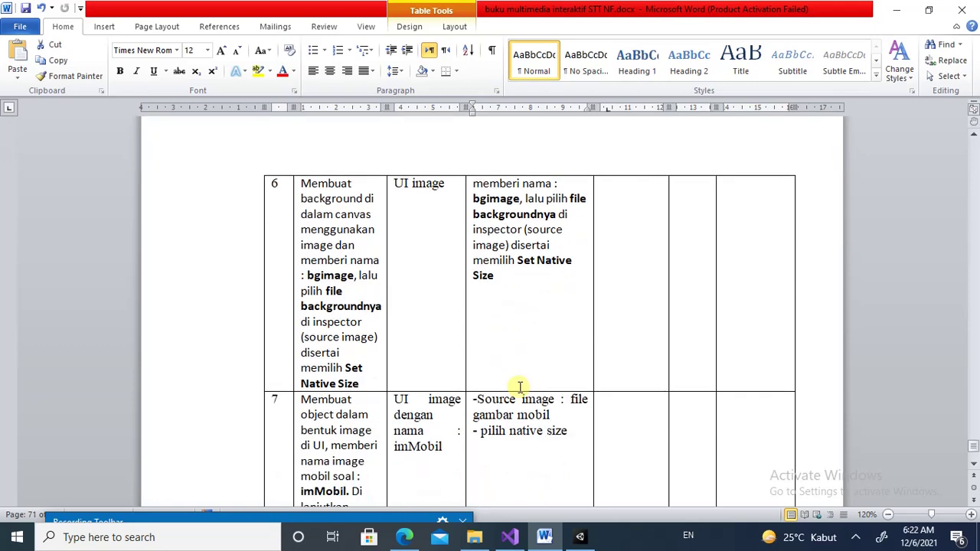
pyautogui.scroll(-1, 521, 382)
pyautogui.scroll(-2, 522, 380)
pyautogui.scroll(-1, 522, 380)
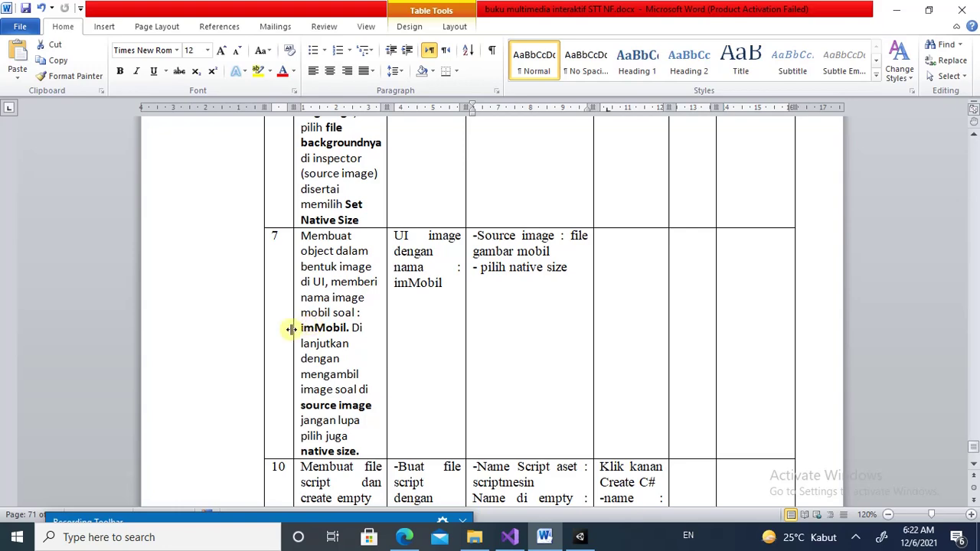
# Add a second UI Image under the Canvas
pyautogui.click(580, 537)
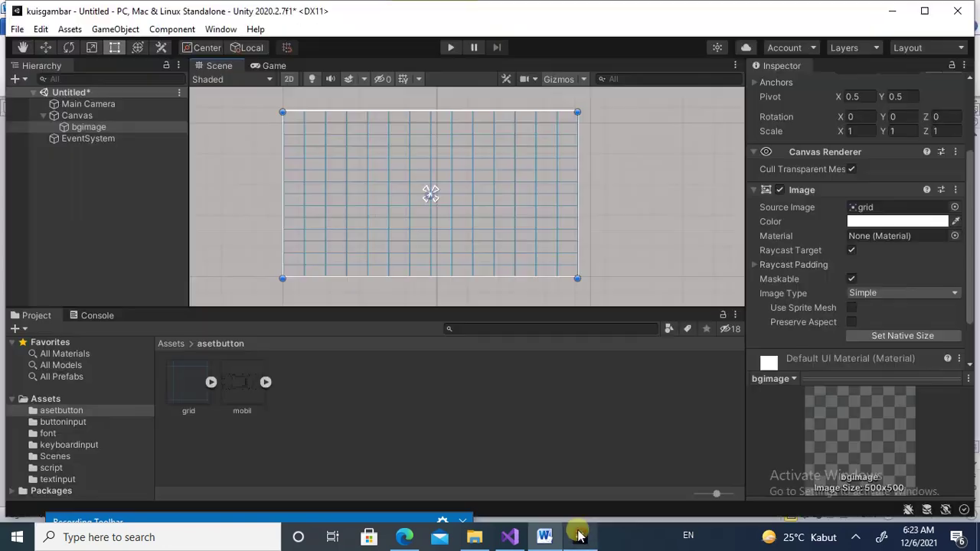
pyautogui.click(93, 117)
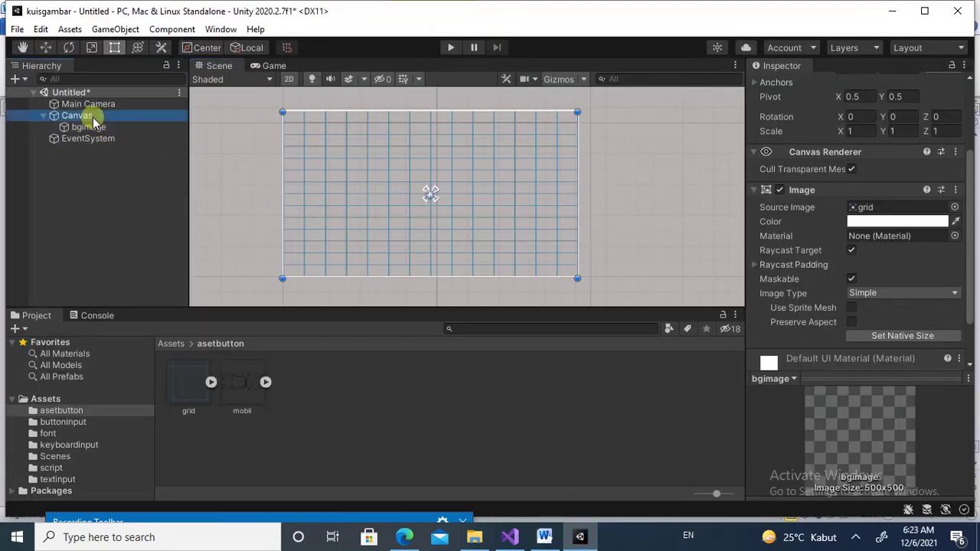
pyautogui.rightClick(93, 117)
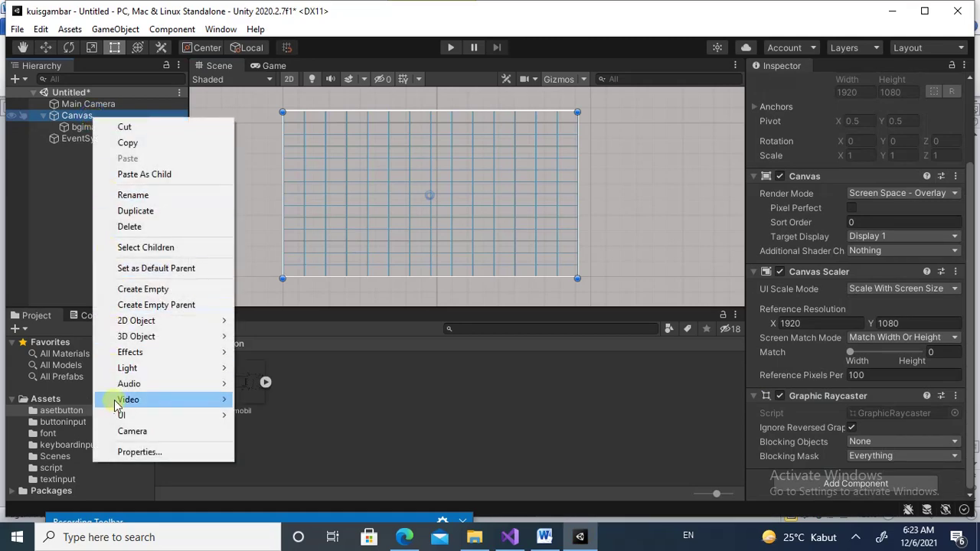
pyautogui.moveTo(121, 416)
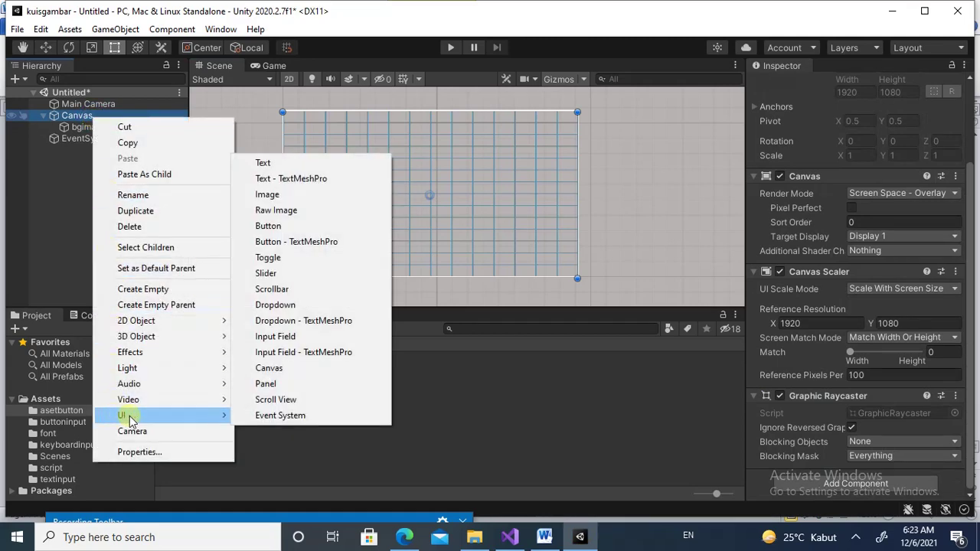
pyautogui.click(283, 195)
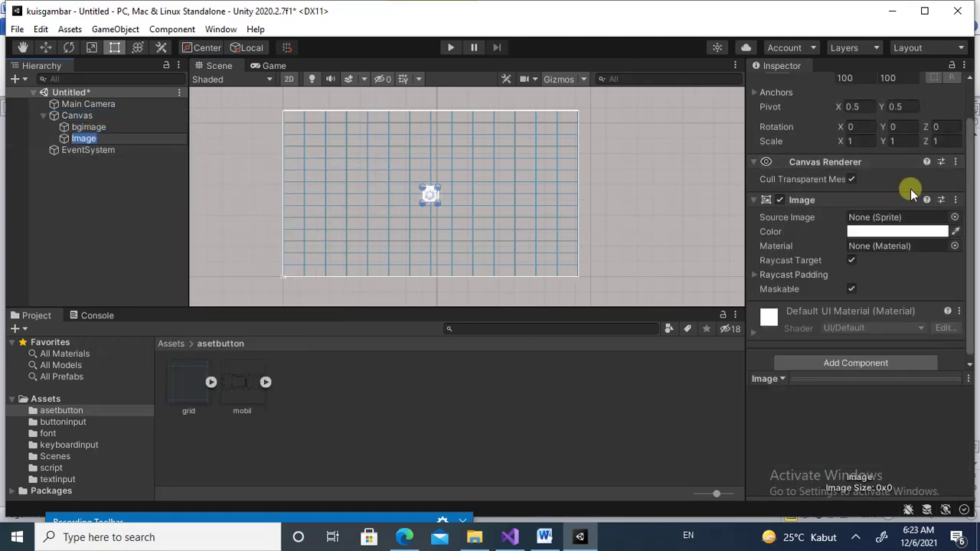
pyautogui.press('Return')
pyautogui.scroll(3, 867, 99)
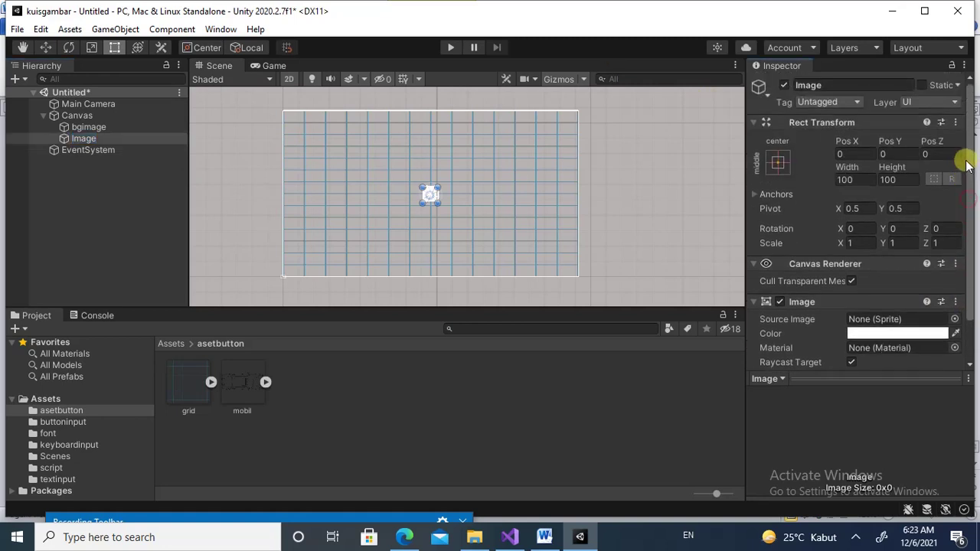
# Rename the new Image object to ImMobil and select it
pyautogui.click(859, 85)
pyautogui.write('ImMobil')
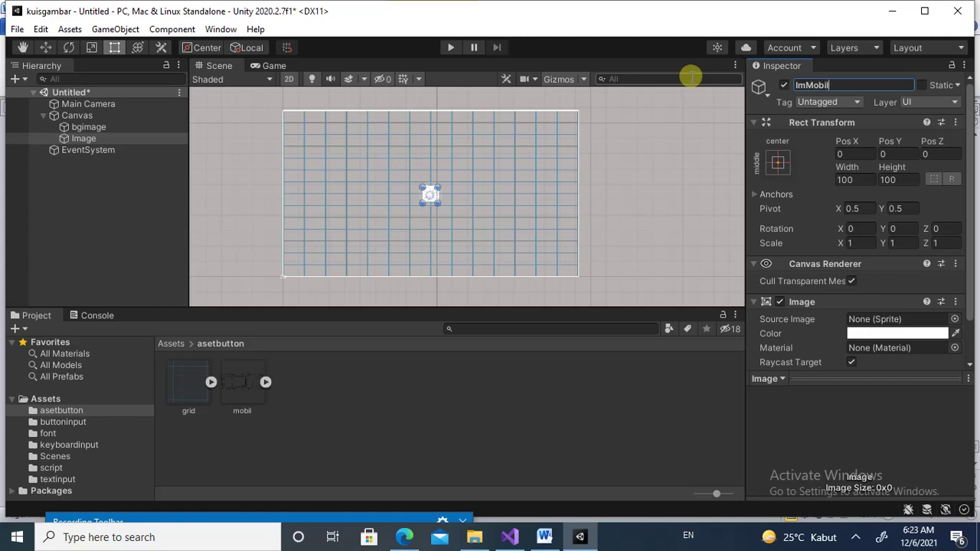
pyautogui.click(97, 127)
pyautogui.click(90, 137)
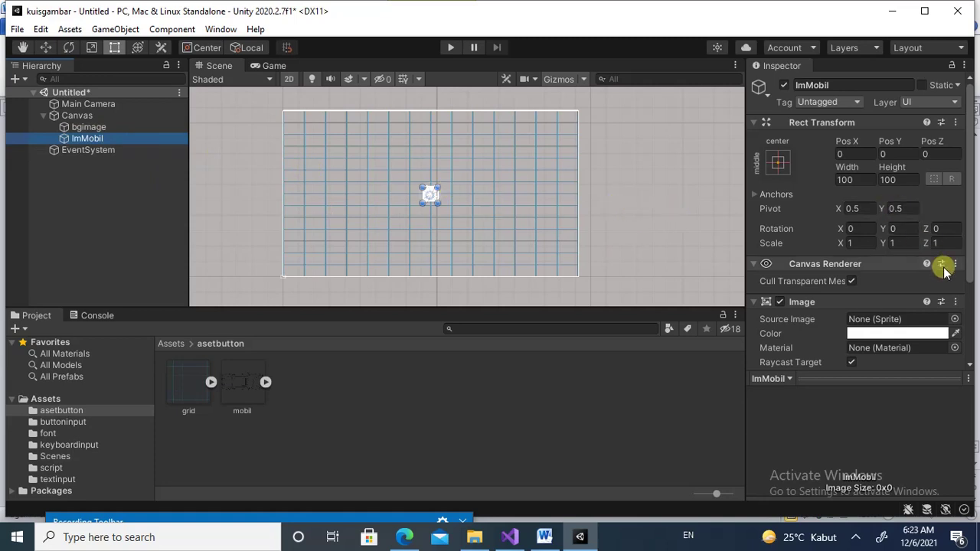
# Assign the mobil car sprite as the Source Image of ImMobil's Image component
pyautogui.click(955, 318)
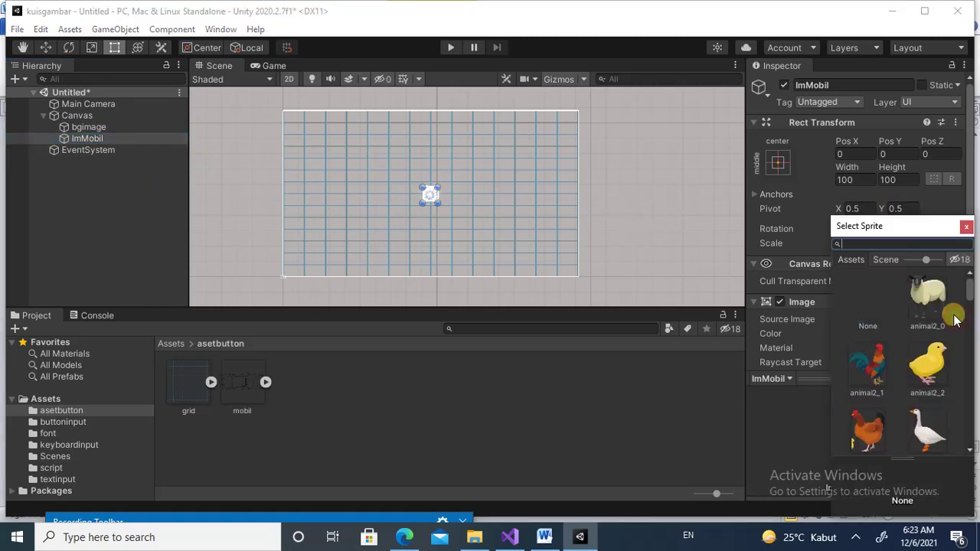
pyautogui.moveTo(970, 293); pyautogui.dragTo(970, 371)
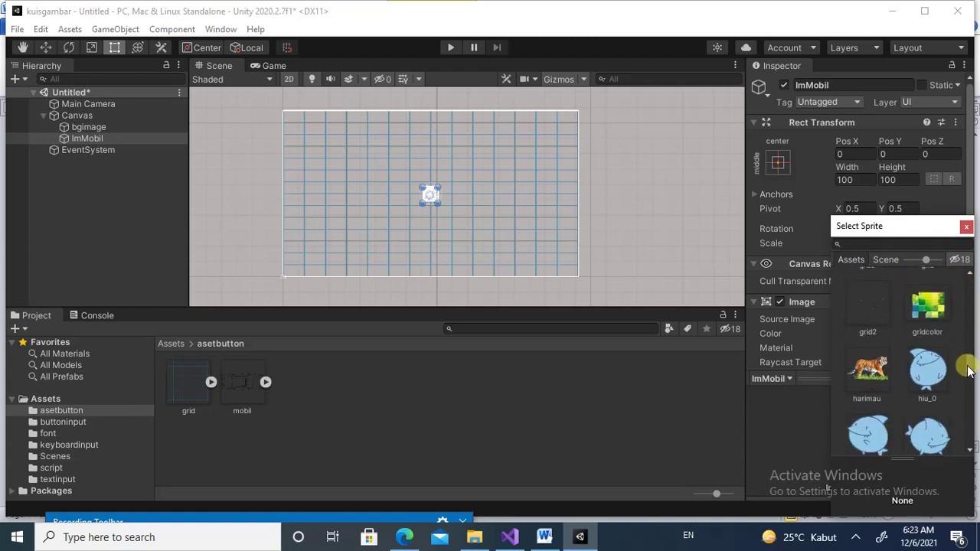
pyautogui.moveTo(969, 372)
pyautogui.mouseDown()
pyautogui.moveTo(969, 429)
pyautogui.moveTo(970, 417)
pyautogui.mouseUp()
pyautogui.scroll(3, 918, 386)
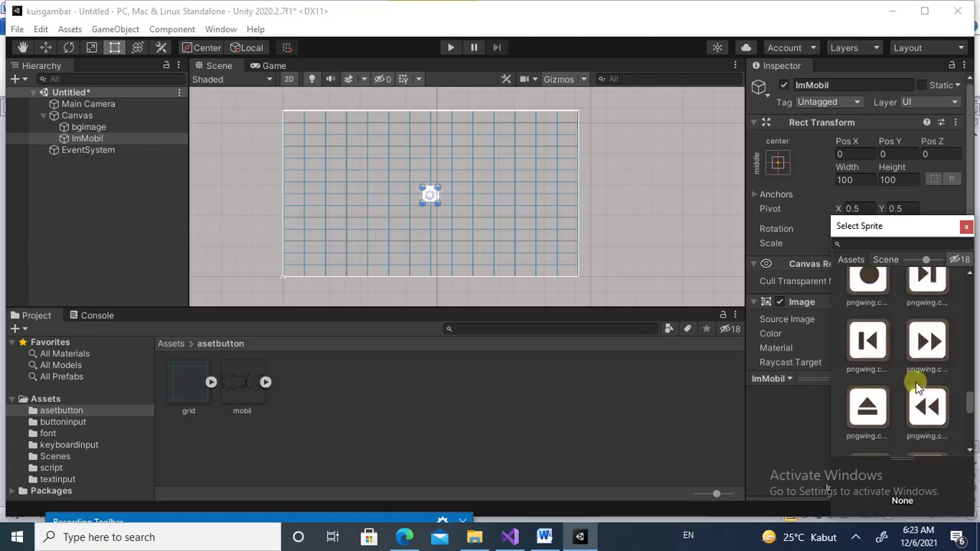
pyautogui.scroll(5, 915, 383)
pyautogui.scroll(-5, 913, 382)
pyautogui.scroll(2, 912, 381)
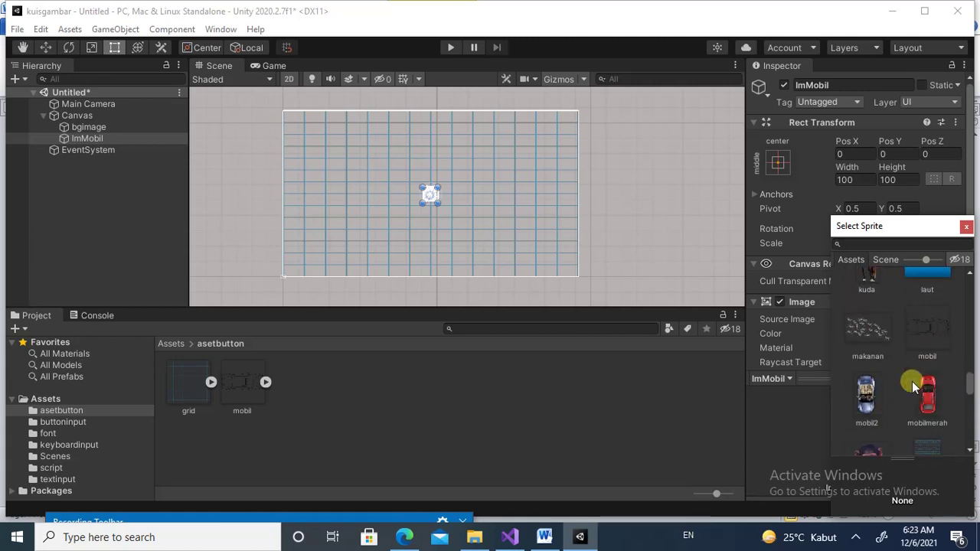
pyautogui.scroll(-1, 912, 381)
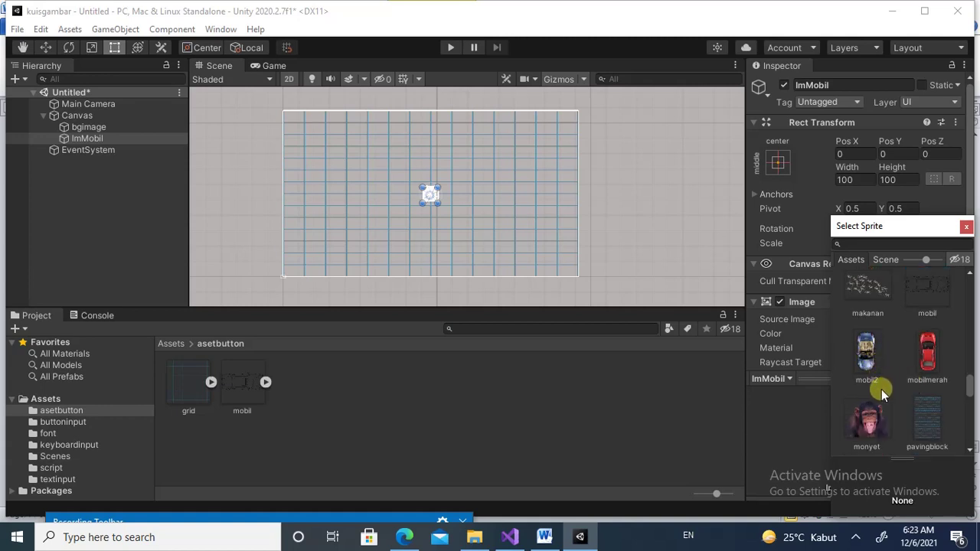
pyautogui.scroll(1, 896, 375)
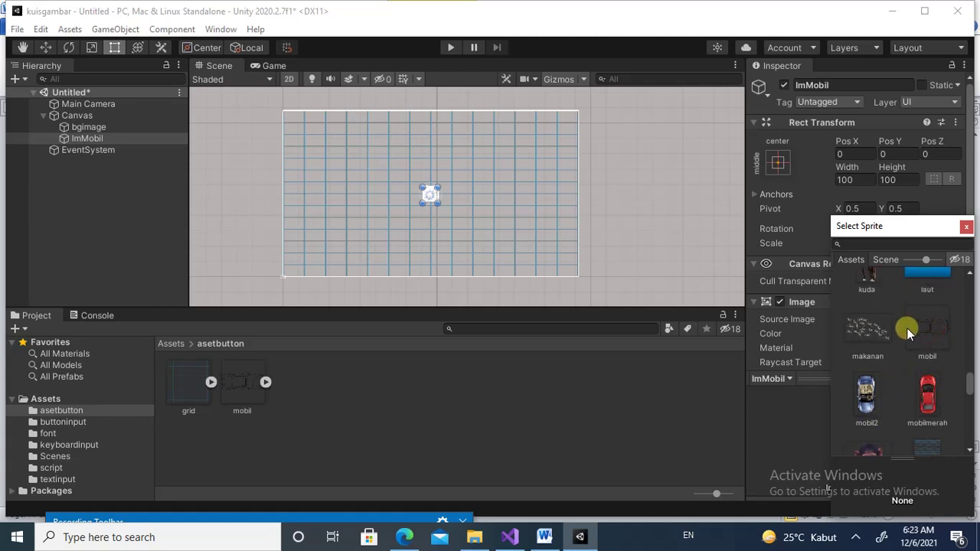
pyautogui.click(951, 348)
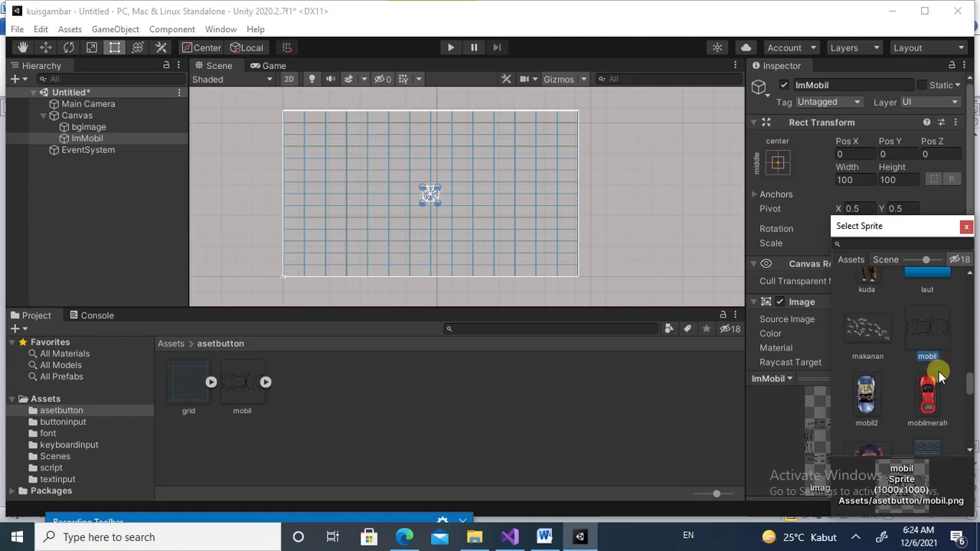
pyautogui.click(965, 226)
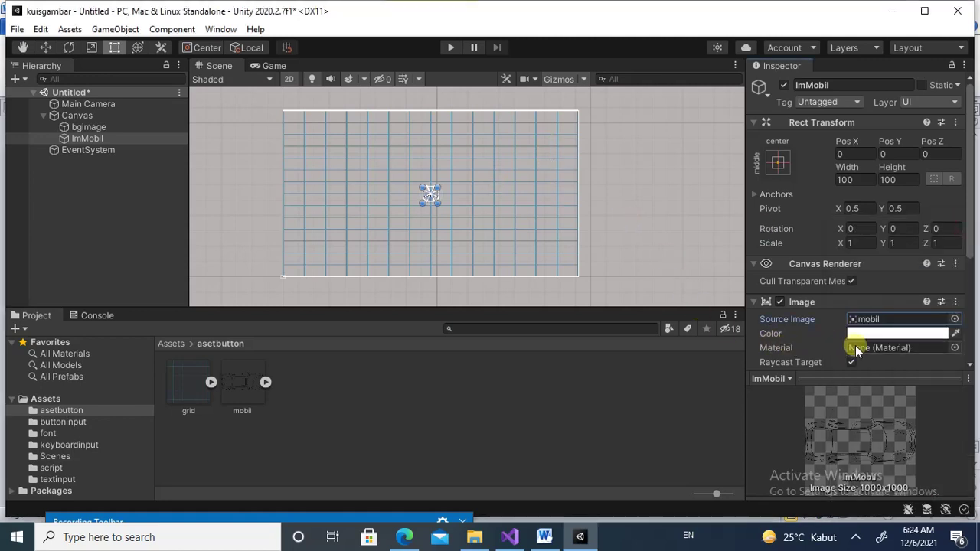
pyautogui.moveTo(967, 182); pyautogui.dragTo(968, 264)
# Set ImMobil to its native size, preview it in Game view, then shrink it with the Rect handles
pyautogui.click(902, 323)
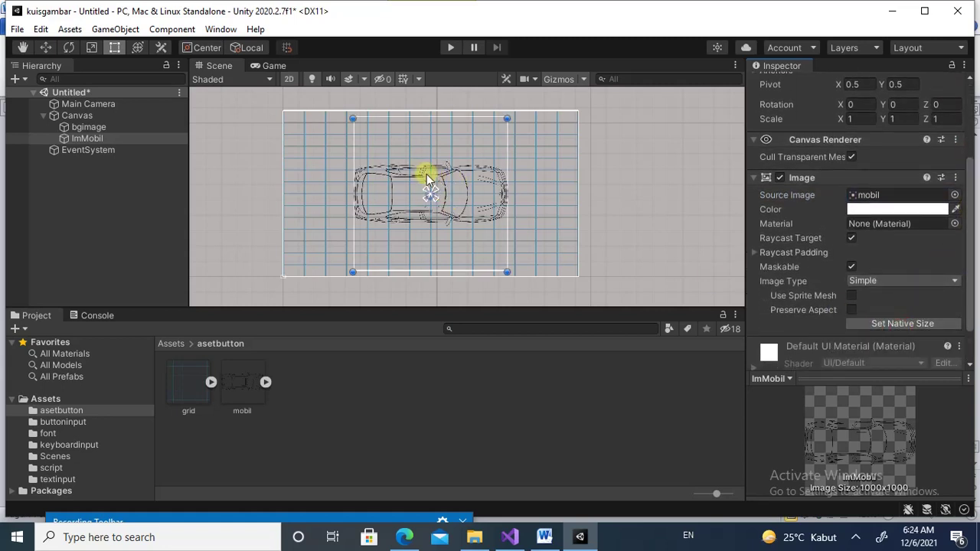
pyautogui.click(273, 67)
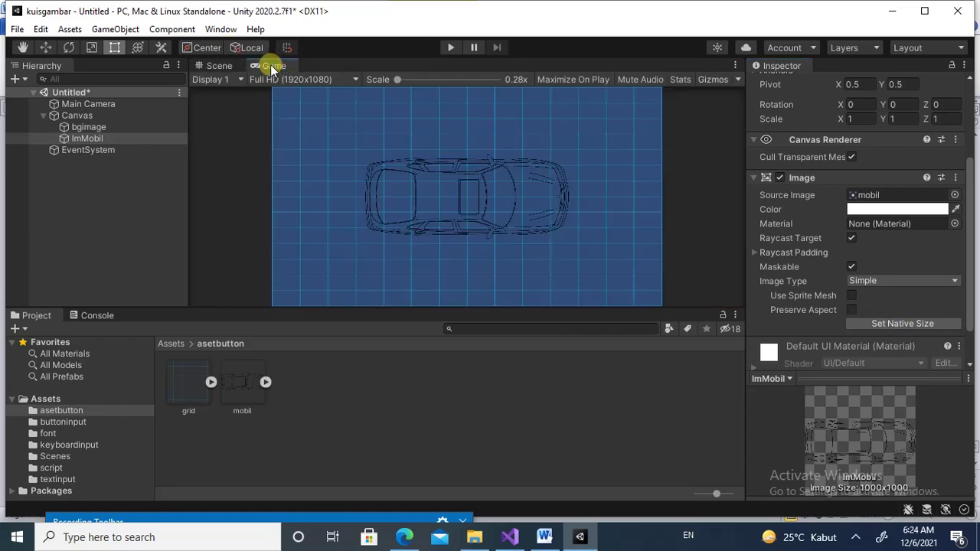
pyautogui.click(217, 66)
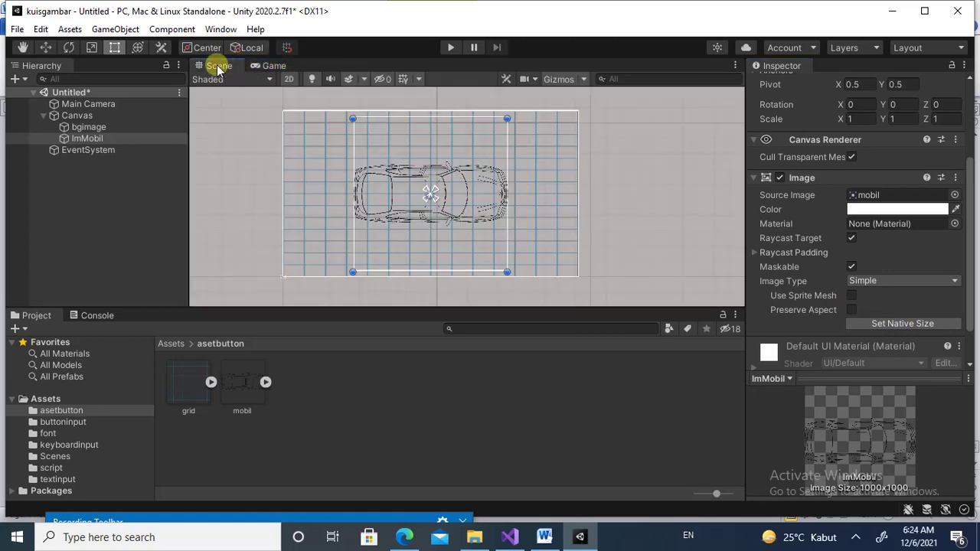
pyautogui.click(278, 65)
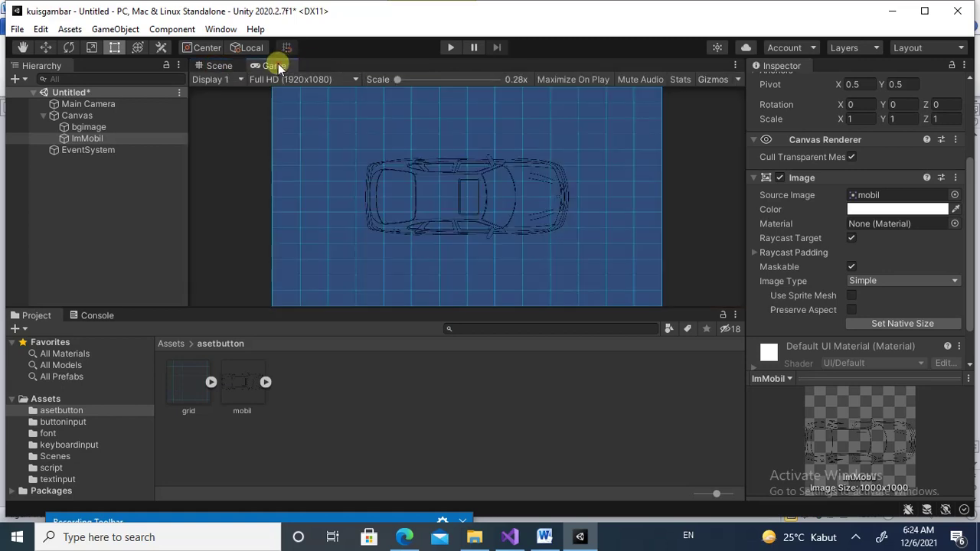
pyautogui.click(217, 66)
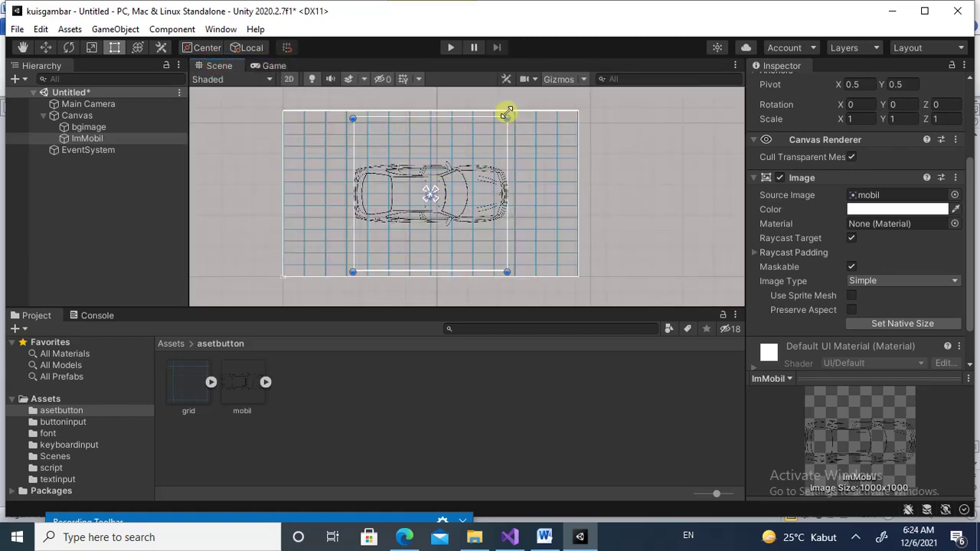
pyautogui.moveTo(504, 119); pyautogui.dragTo(400, 209)
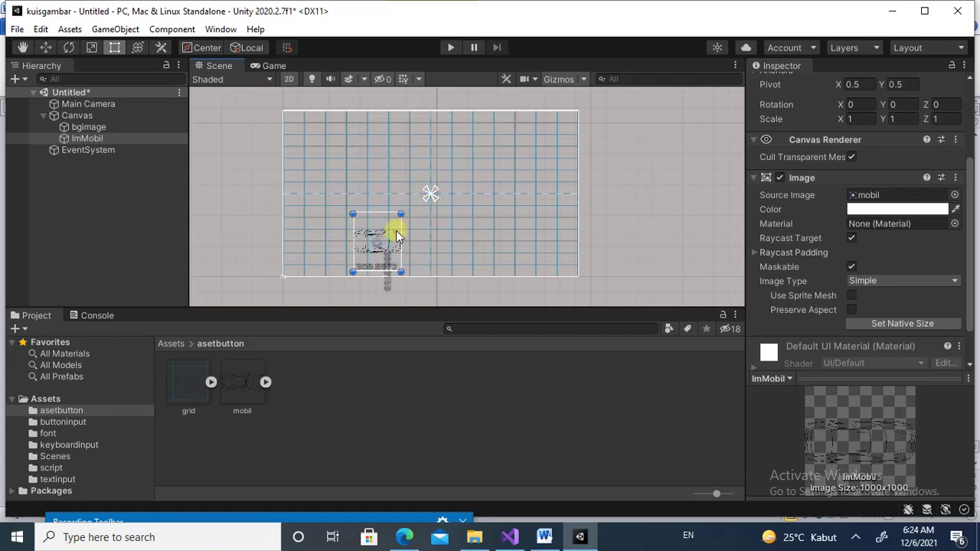
pyautogui.scroll(3, 366, 262)
pyautogui.scroll(3, 368, 258)
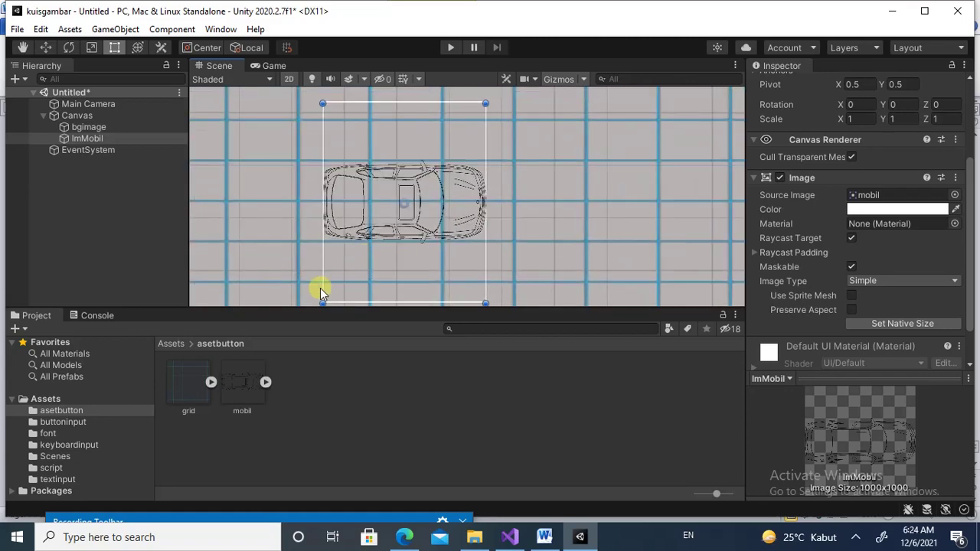
pyautogui.moveTo(323, 304); pyautogui.dragTo(395, 187)
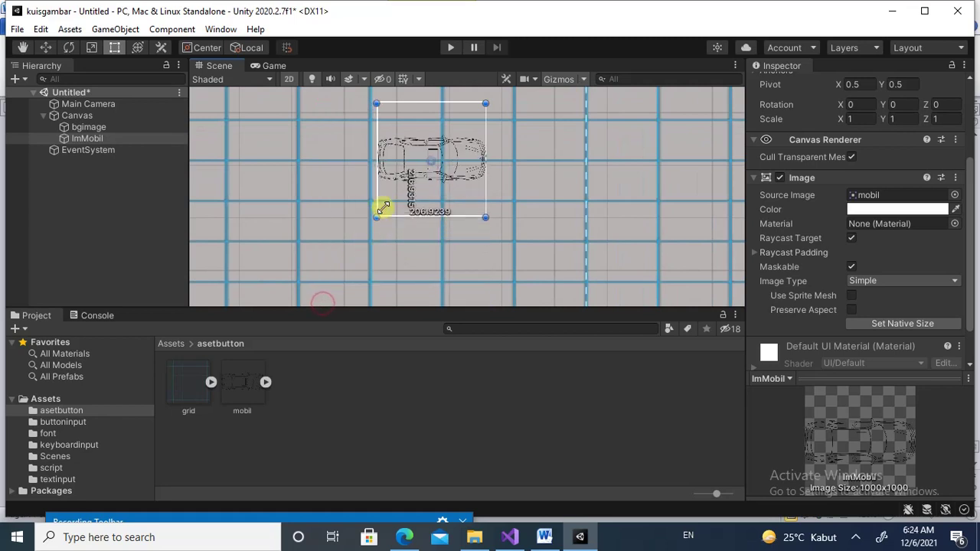
pyautogui.scroll(-2, 422, 267)
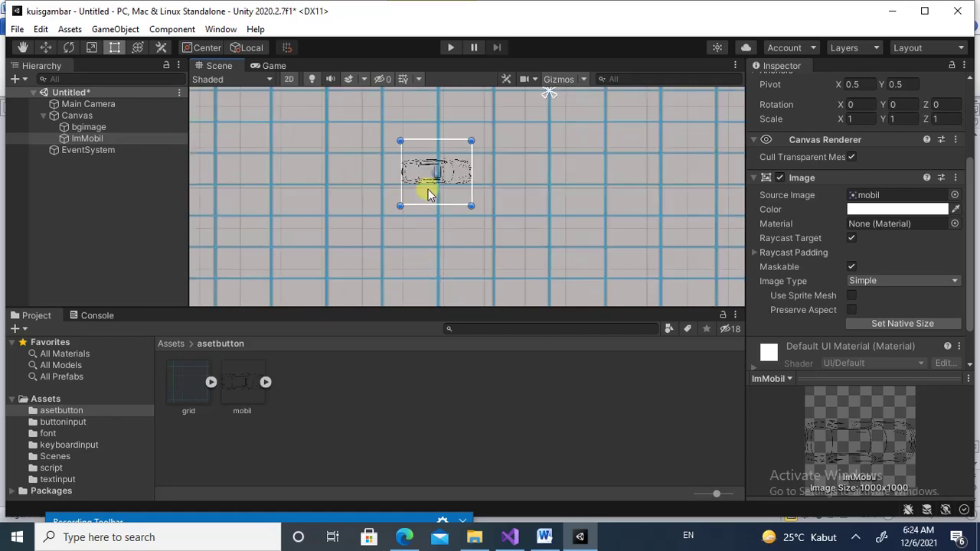
# With the Move tool, drag the car down and left to the grid's left edge
pyautogui.click(46, 48)
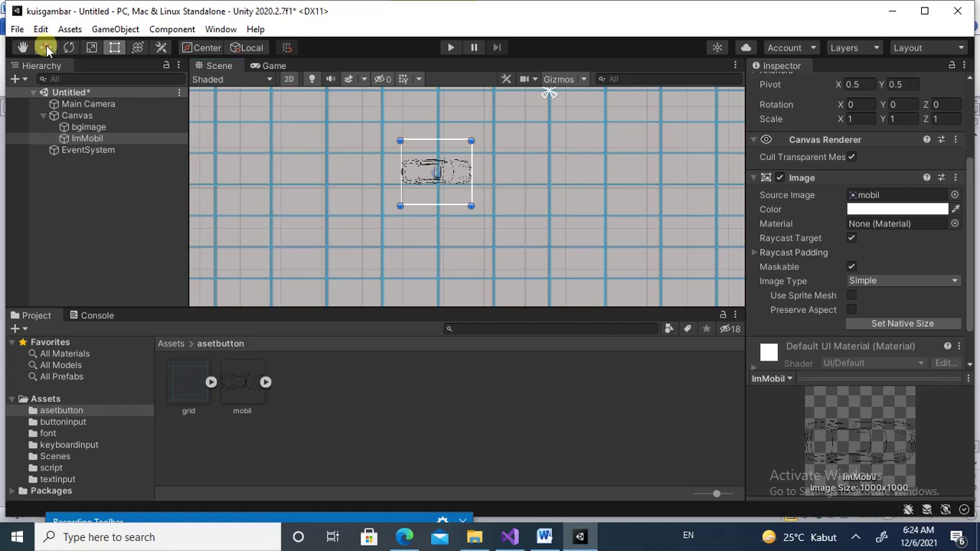
pyautogui.scroll(-2, 402, 230)
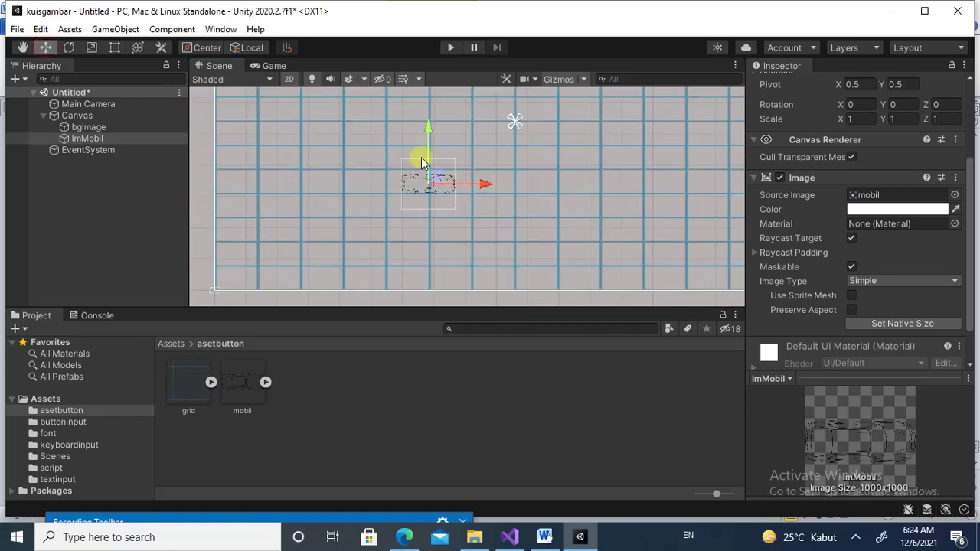
pyautogui.moveTo(428, 147)
pyautogui.mouseDown()
pyautogui.moveTo(431, 246)
pyautogui.moveTo(327, 264)
pyautogui.mouseUp()
pyautogui.scroll(2, 441, 284)
pyautogui.scroll(1, 452, 287)
pyautogui.scroll(-2, 395, 253)
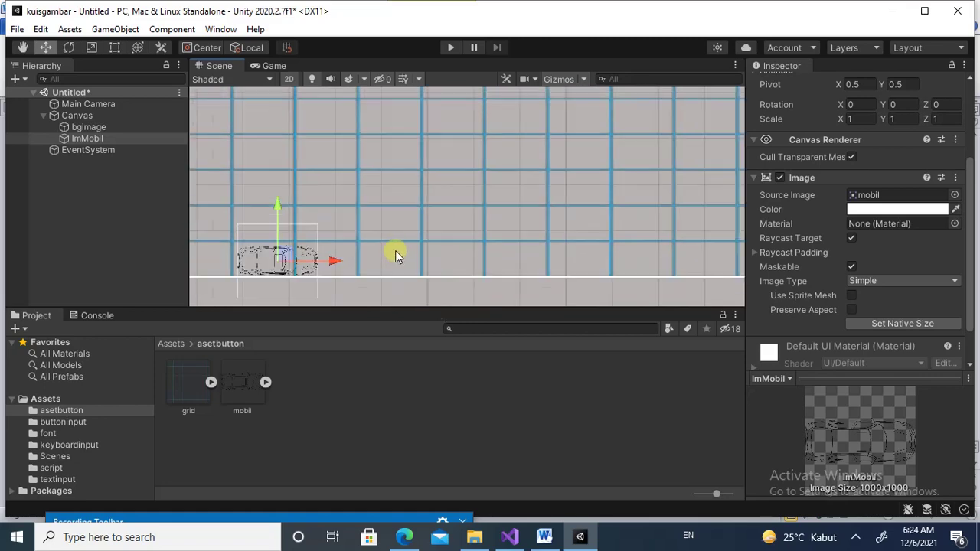
pyautogui.scroll(-1, 240, 280)
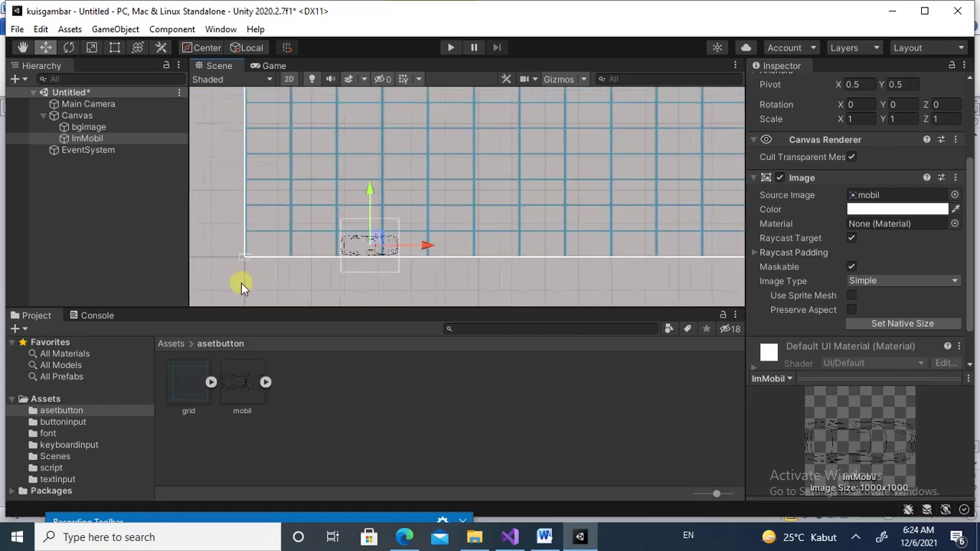
pyautogui.scroll(2, 299, 276)
pyautogui.moveTo(458, 241); pyautogui.dragTo(345, 242)
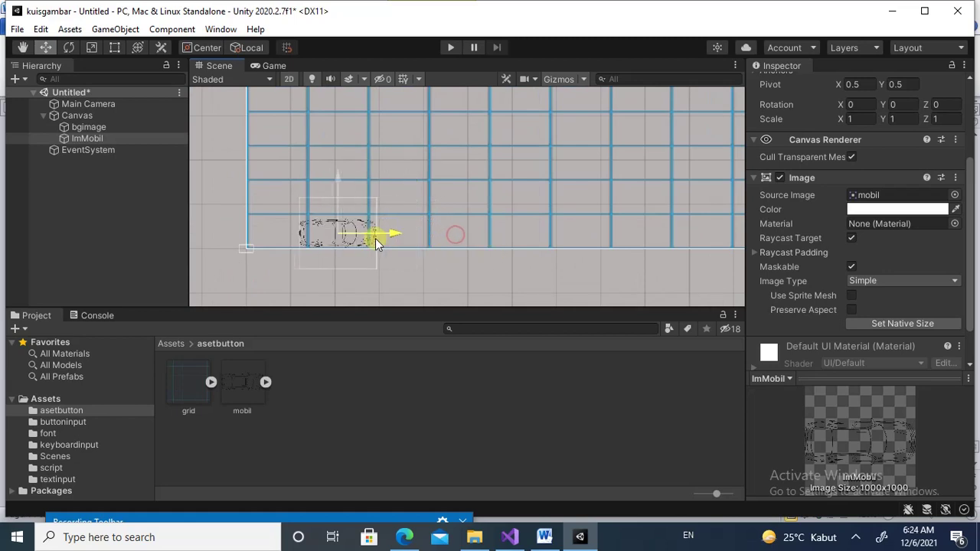
pyautogui.scroll(3, 279, 272)
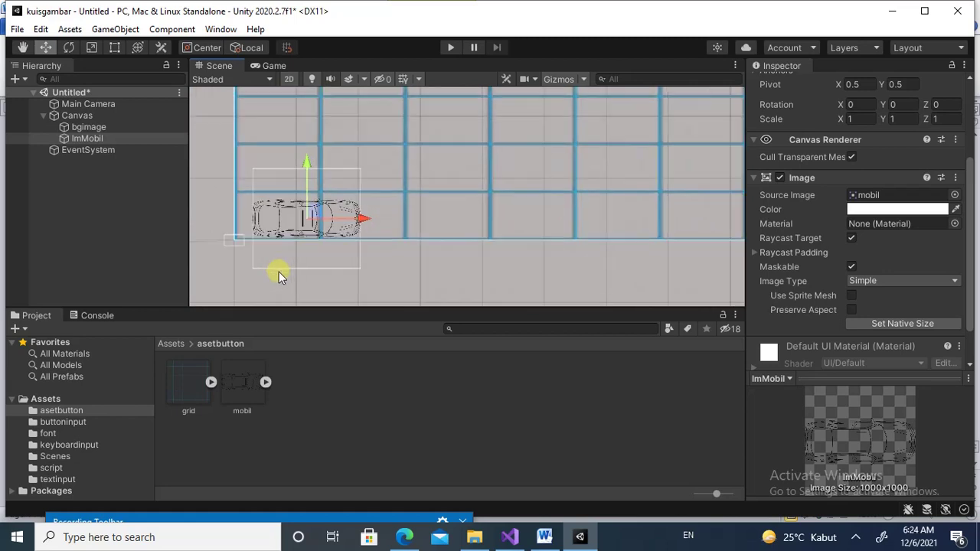
pyautogui.scroll(2, 279, 272)
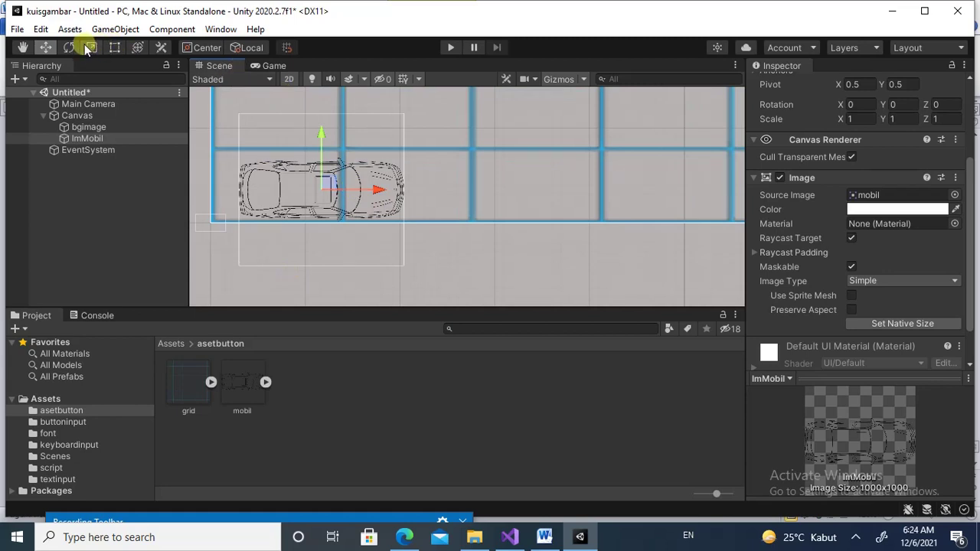
# Shrink the car to about one grid cell and nudge it into the bottom-left corner
pyautogui.click(114, 48)
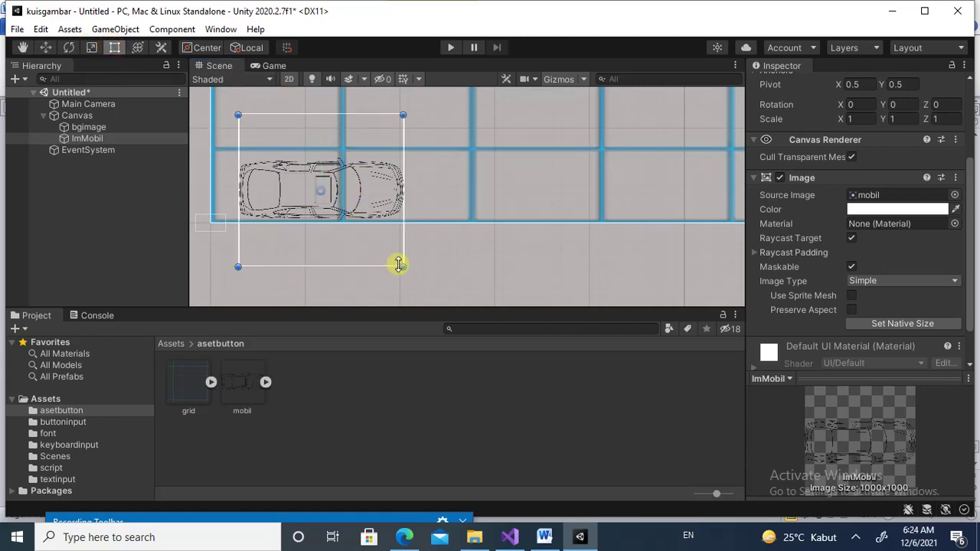
pyautogui.moveTo(405, 265); pyautogui.dragTo(339, 230)
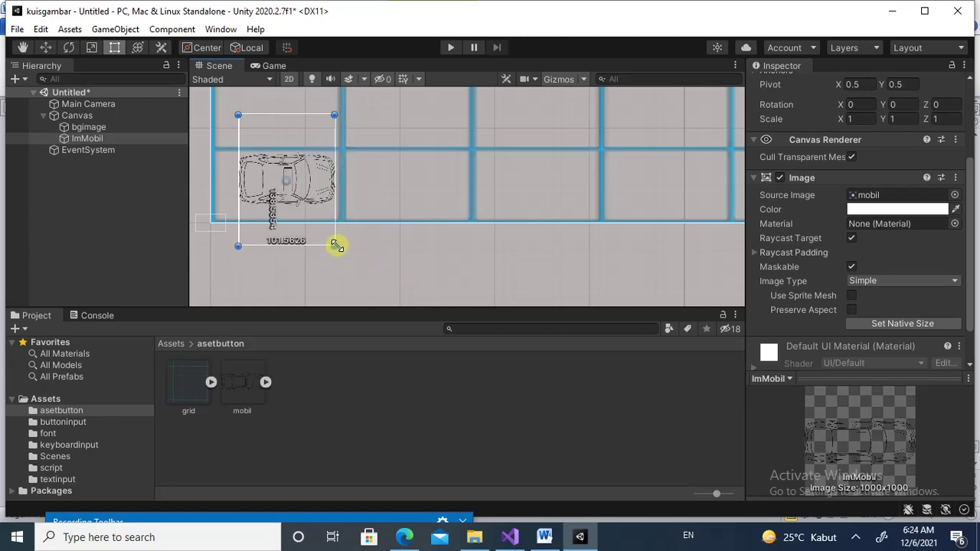
pyautogui.click(46, 47)
pyautogui.moveTo(288, 129); pyautogui.dragTo(288, 143)
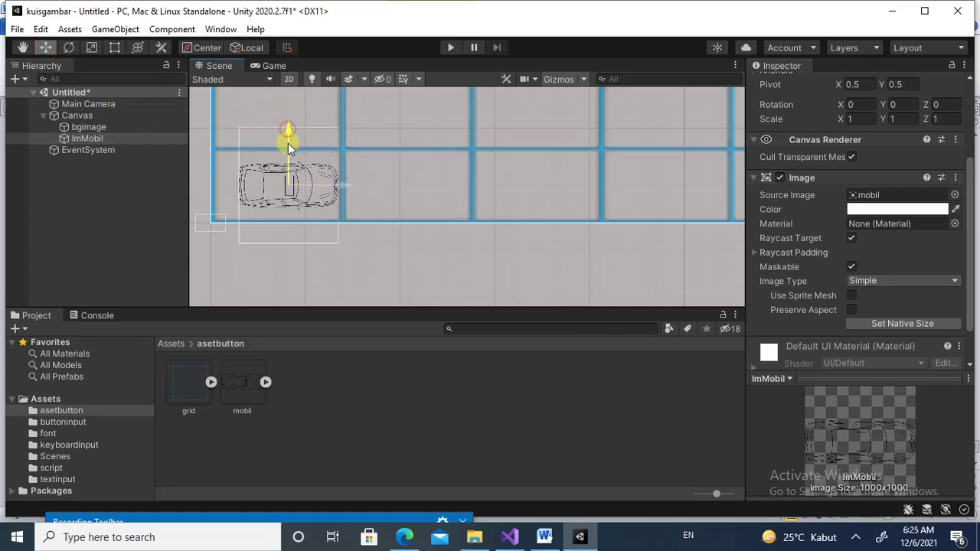
pyautogui.moveTo(321, 184); pyautogui.dragTo(314, 187)
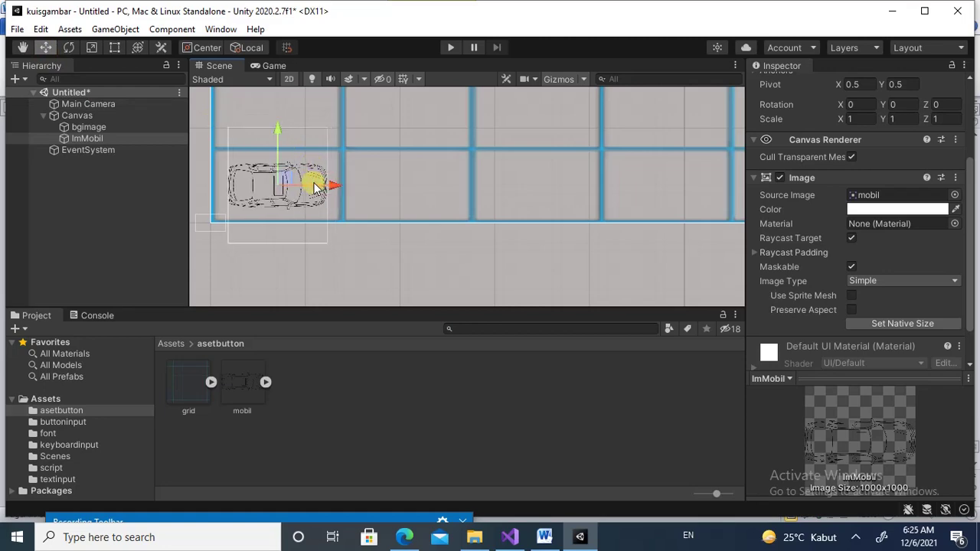
pyautogui.scroll(-3, 342, 237)
pyautogui.scroll(-3, 345, 258)
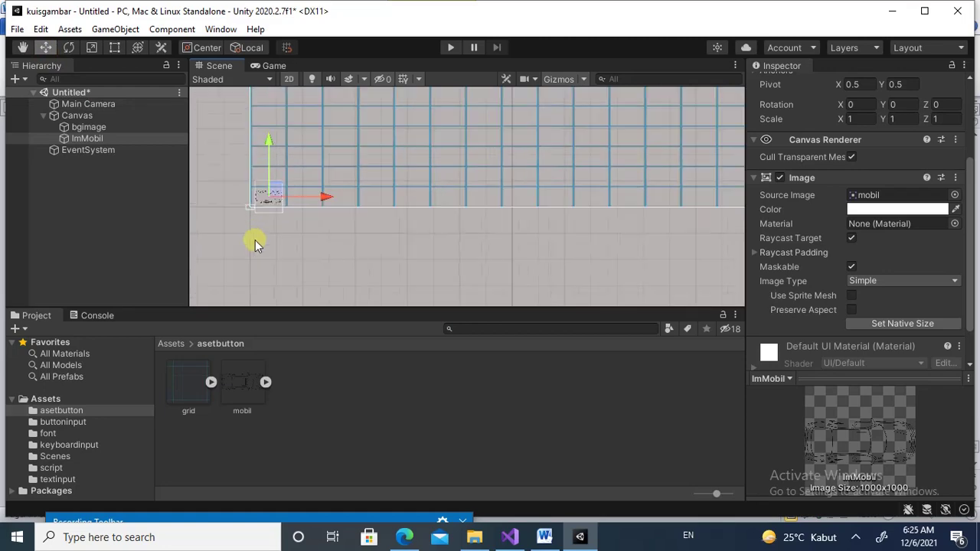
pyautogui.scroll(-2, 265, 237)
pyautogui.scroll(-2, 276, 235)
pyautogui.scroll(1, 302, 117)
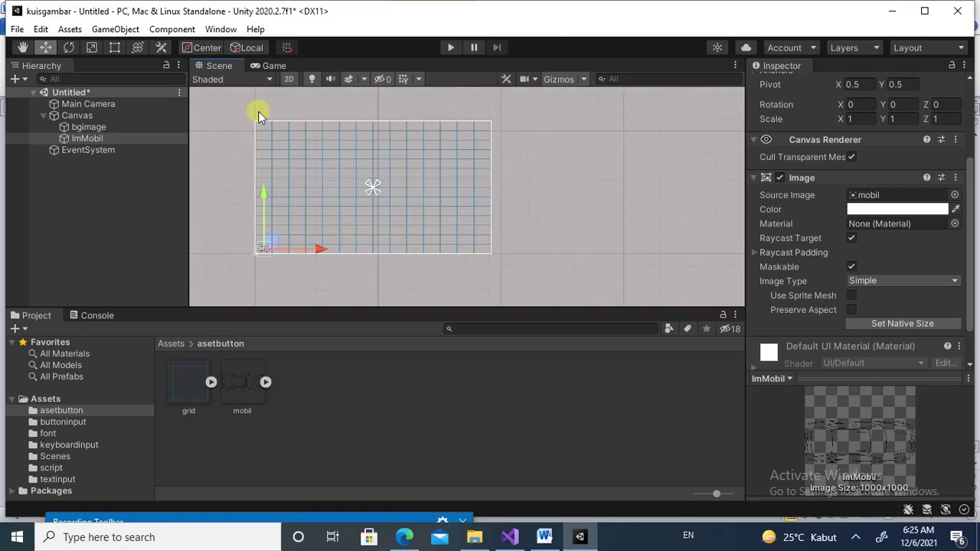
# Compare Scene and Game views and inspect bgimage and ImMobil from the Hierarchy
pyautogui.click(275, 66)
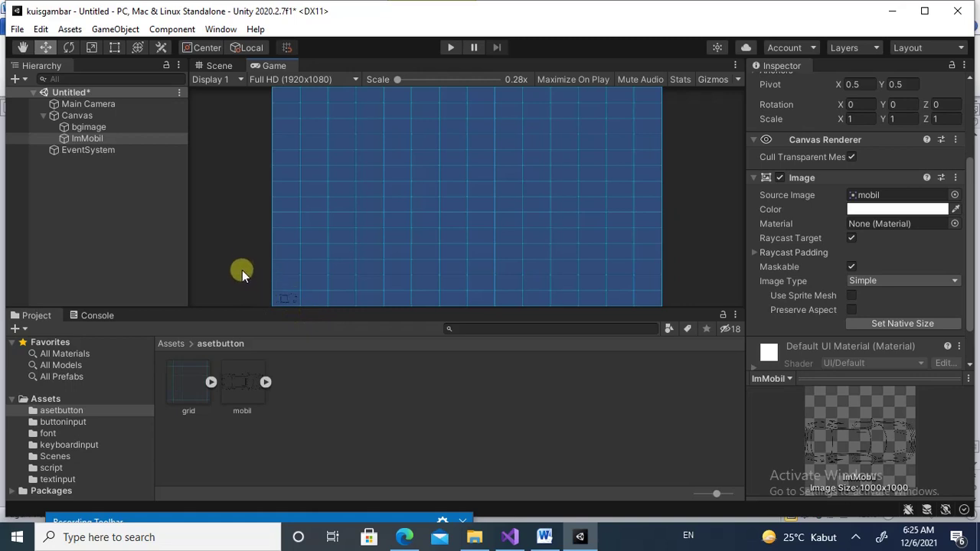
pyautogui.click(224, 65)
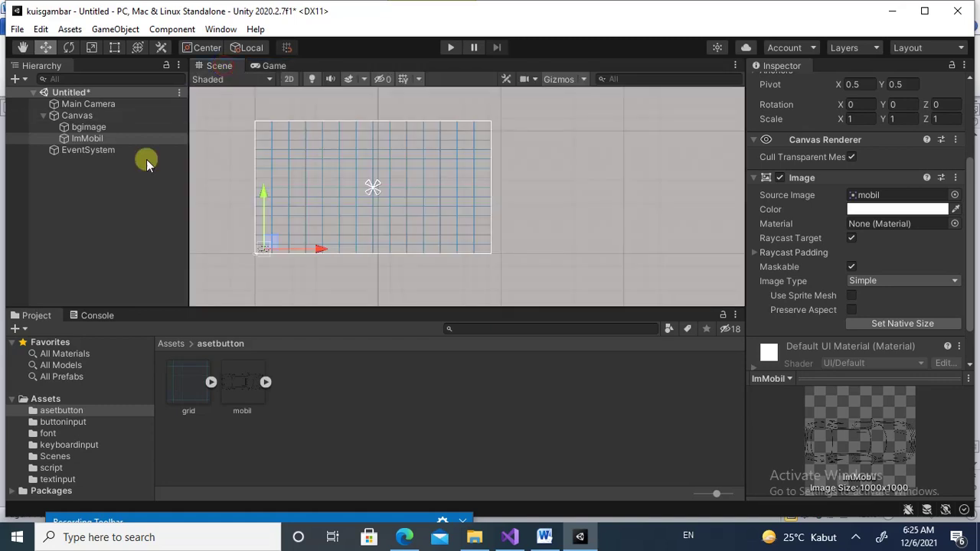
pyautogui.click(87, 127)
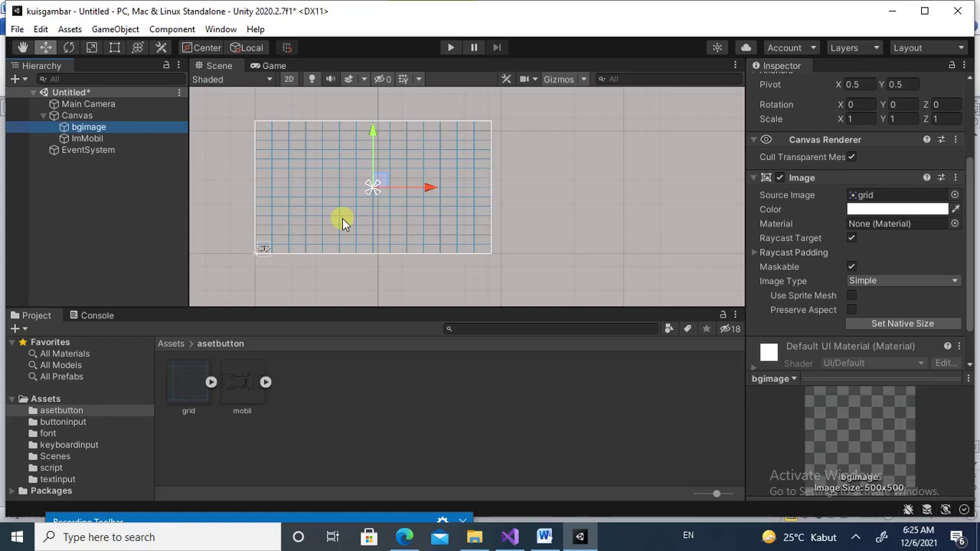
pyautogui.click(92, 138)
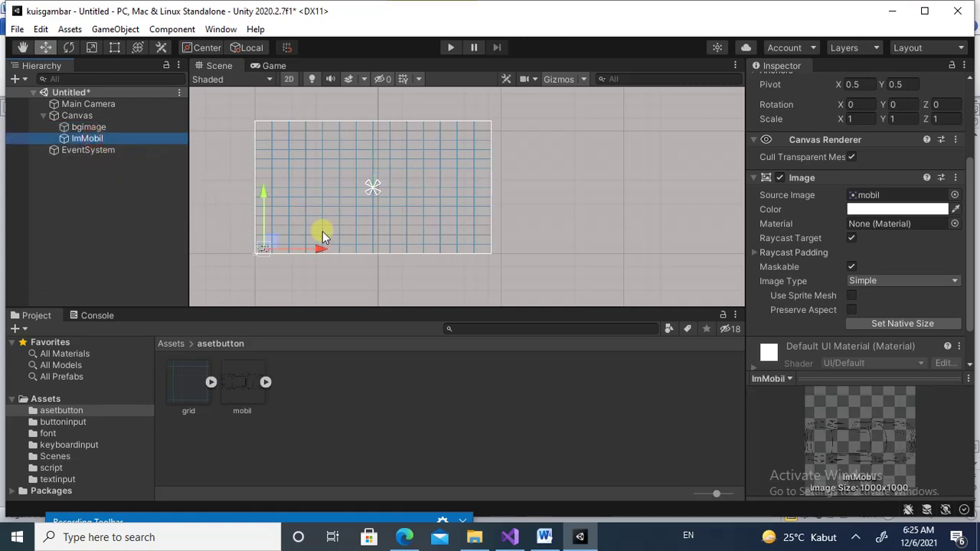
pyautogui.click(272, 67)
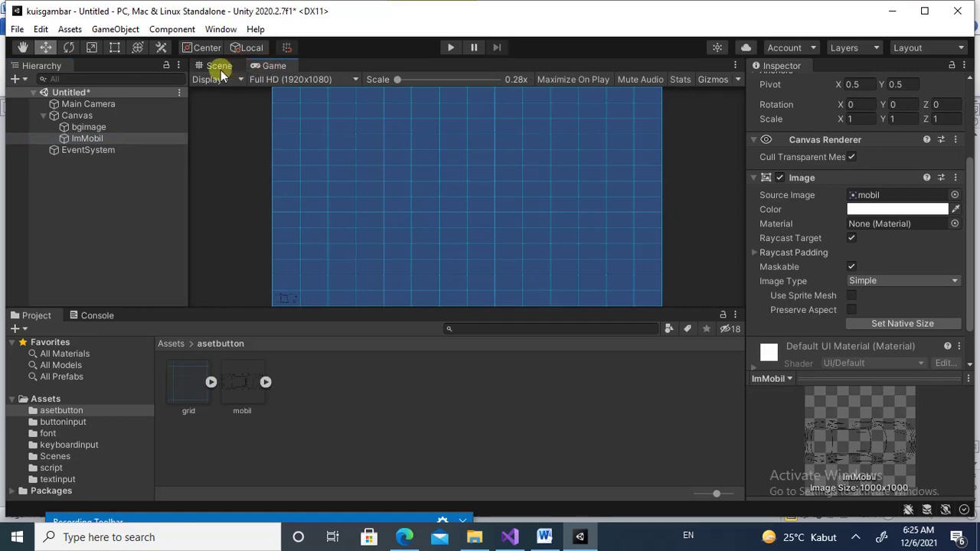
pyautogui.click(221, 67)
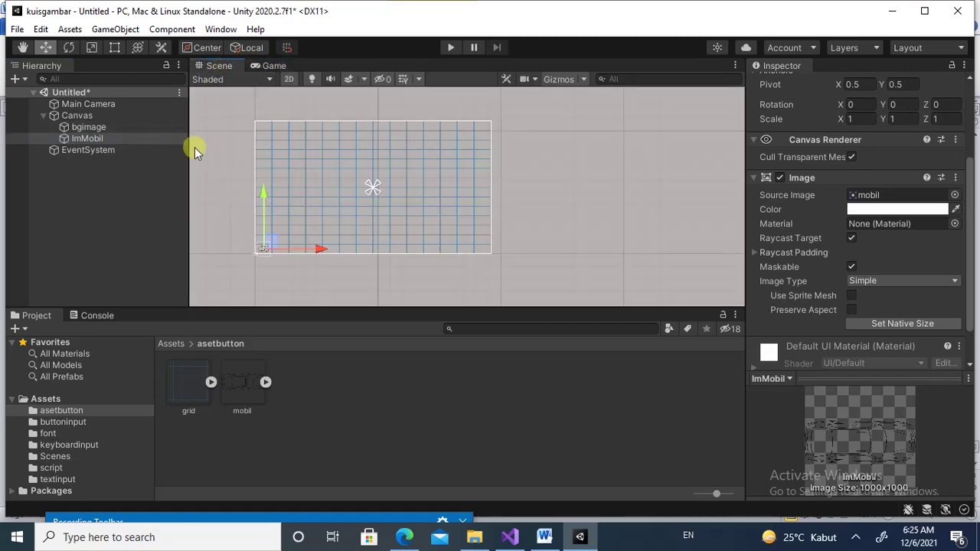
# Read step 7 about ImMobil in the Word tutorial table, then return to Unity
pyautogui.click(544, 537)
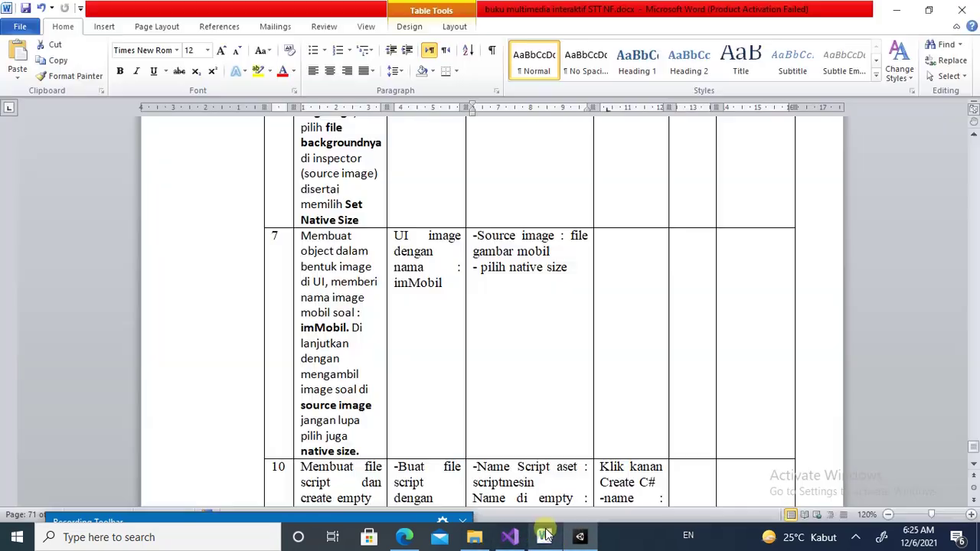
pyautogui.scroll(-2, 412, 274)
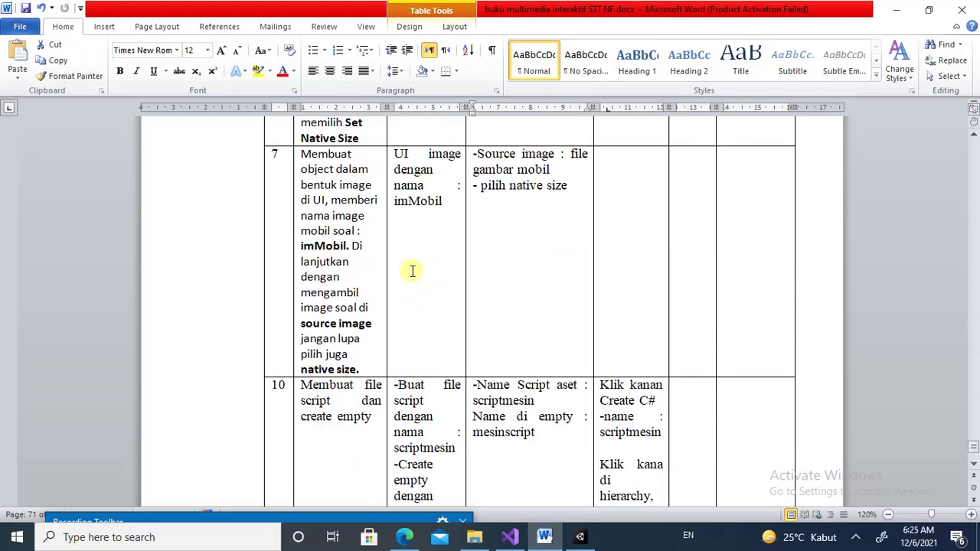
pyautogui.click(579, 536)
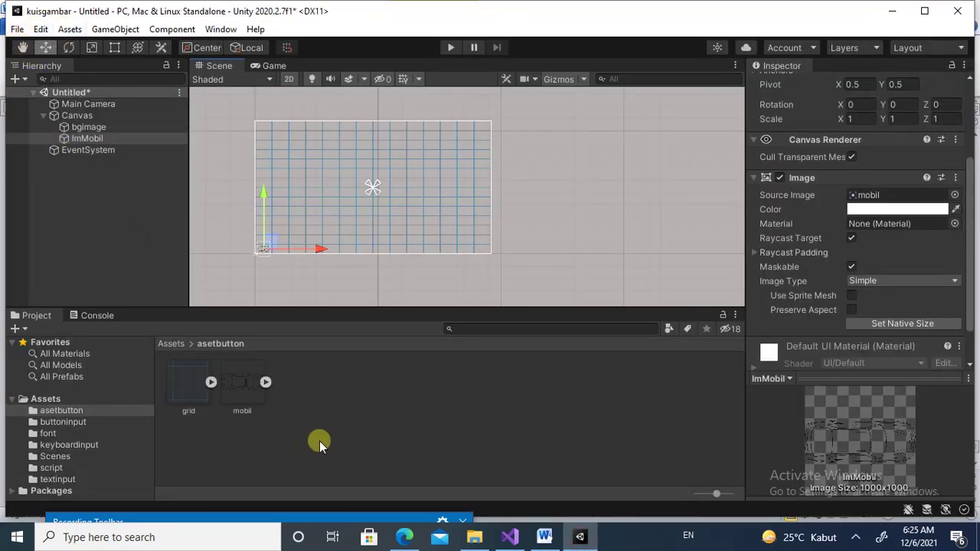
# Go from the Assets root into the script folder listing its three C# scripts
pyautogui.click(352, 394)
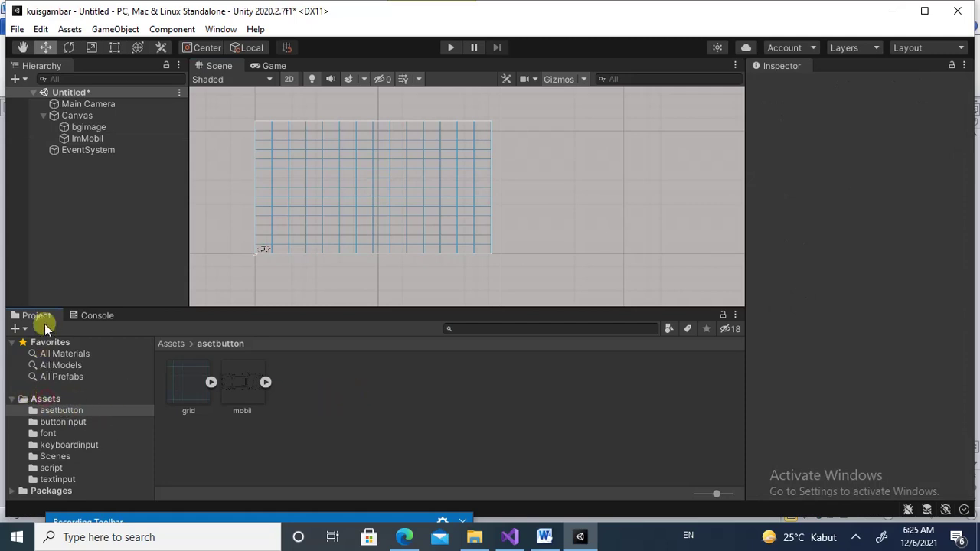
pyautogui.click(44, 399)
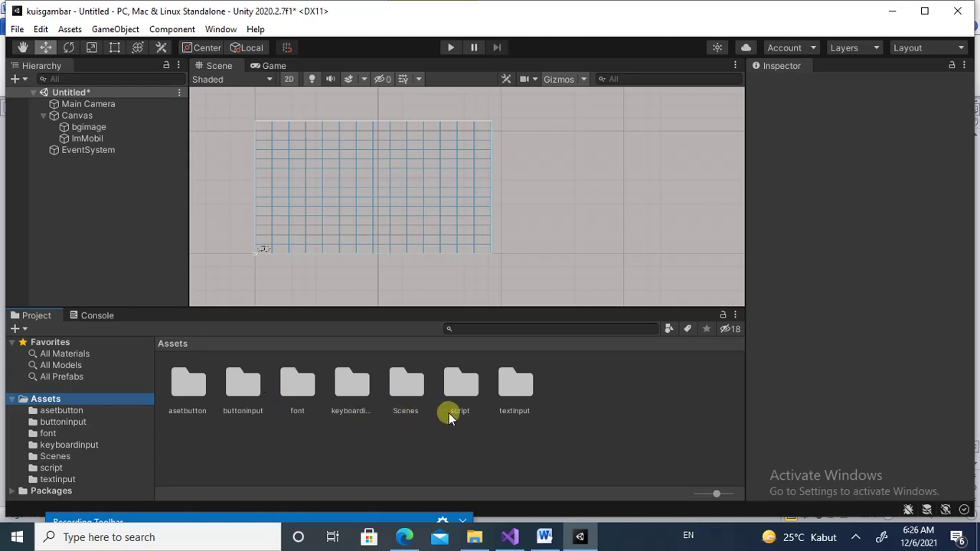
pyautogui.click(352, 393)
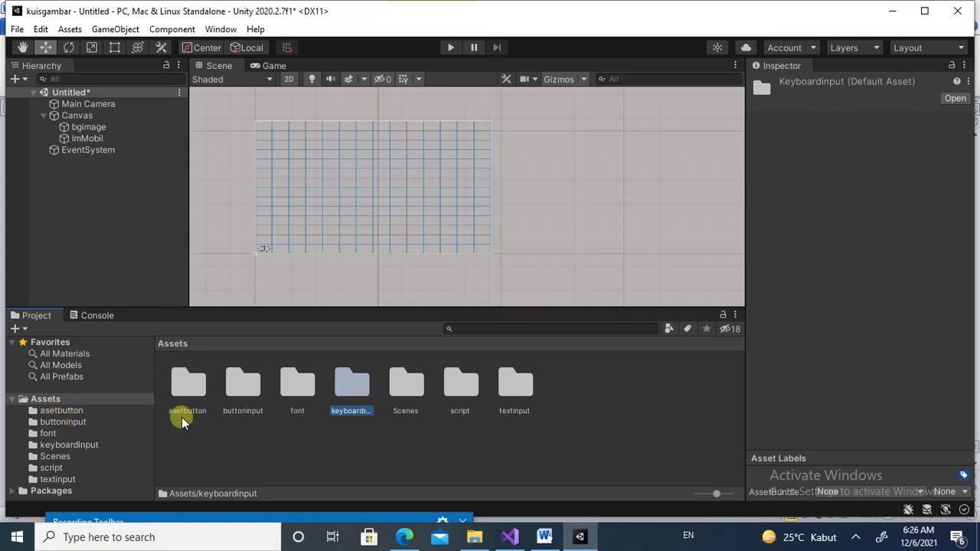
pyautogui.click(613, 428)
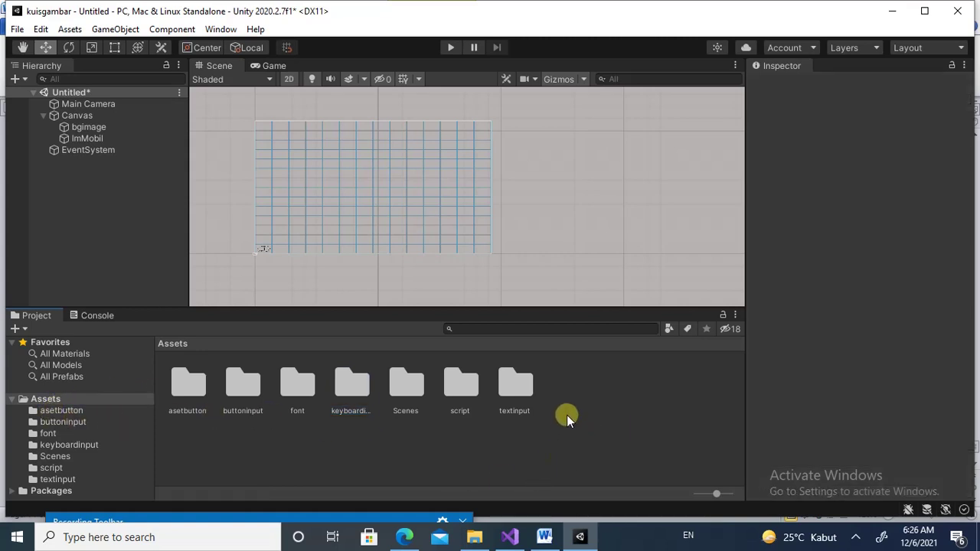
pyautogui.doubleClick(473, 387)
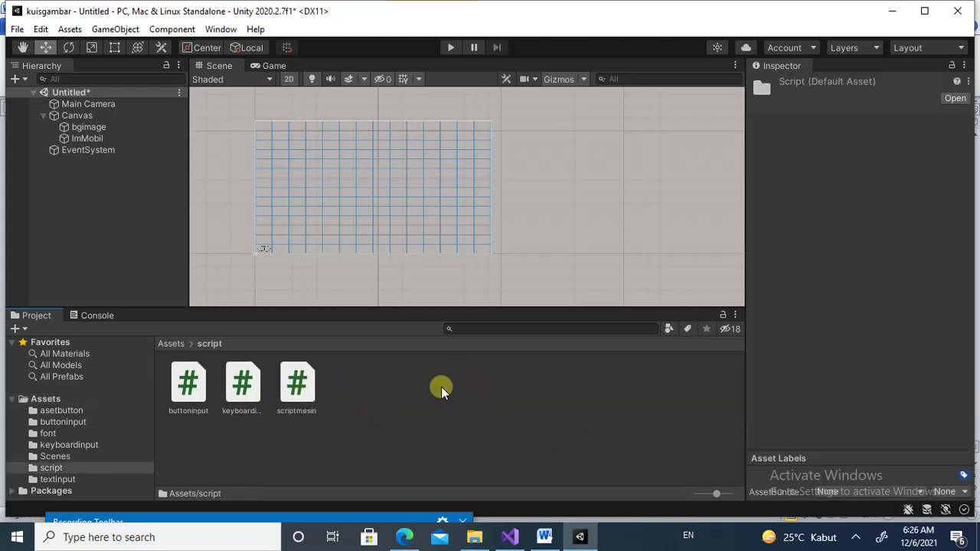
# Create a C# script named keyboardmobil in the script folder via Create > C# Script
pyautogui.rightClick(441, 386)
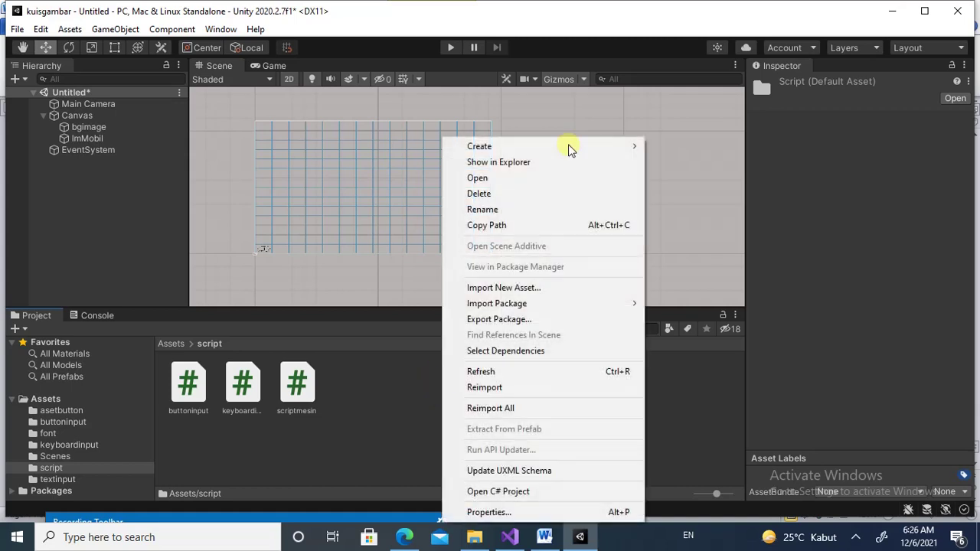
pyautogui.moveTo(566, 151)
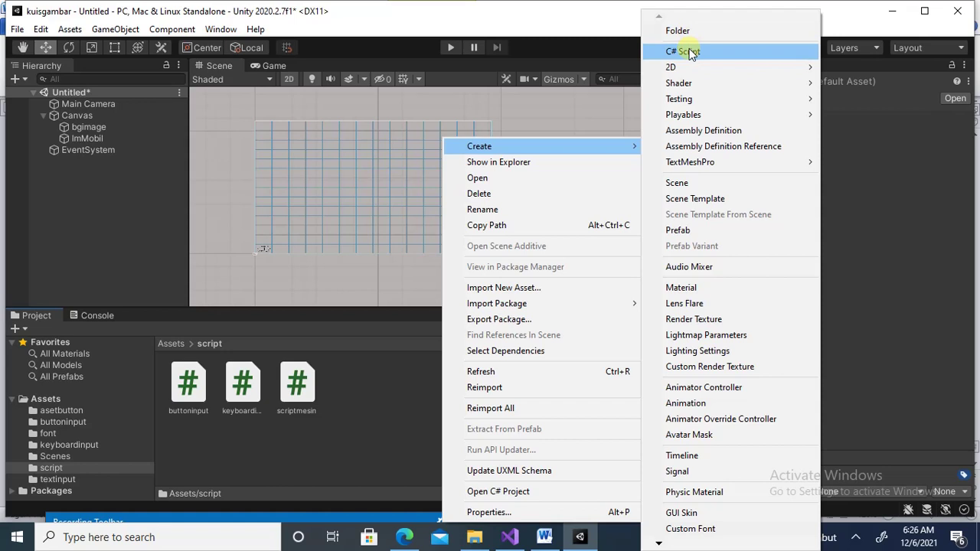
pyautogui.click(689, 51)
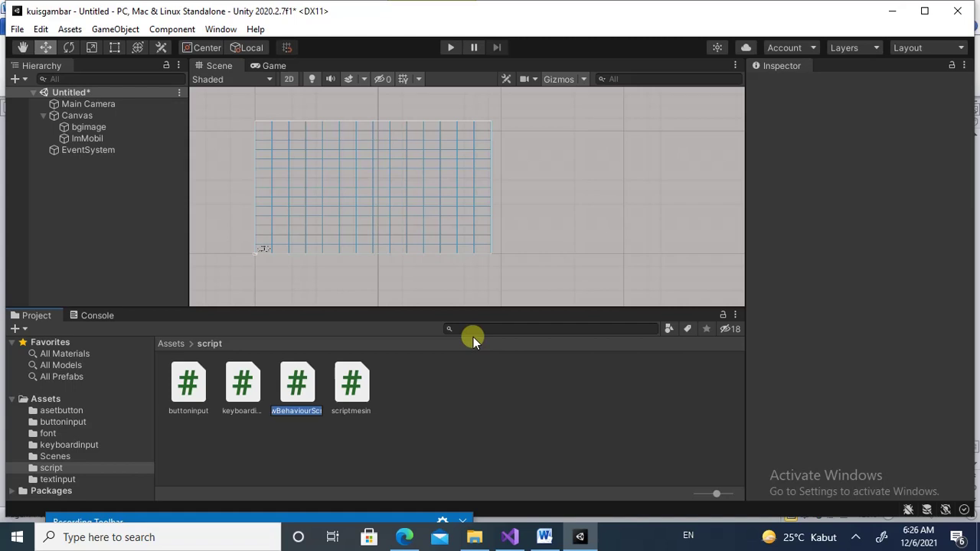
pyautogui.write('ke')
pyautogui.write('y')
pyautogui.write('bo')
pyautogui.write('ard')
pyautogui.write('mobil')
pyautogui.press('Return')
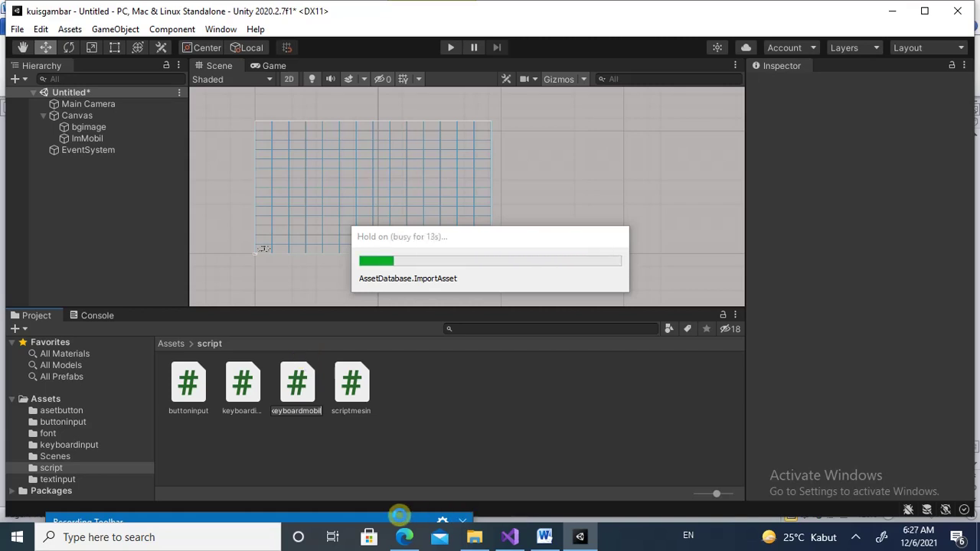
pyautogui.moveTo(395, 515)
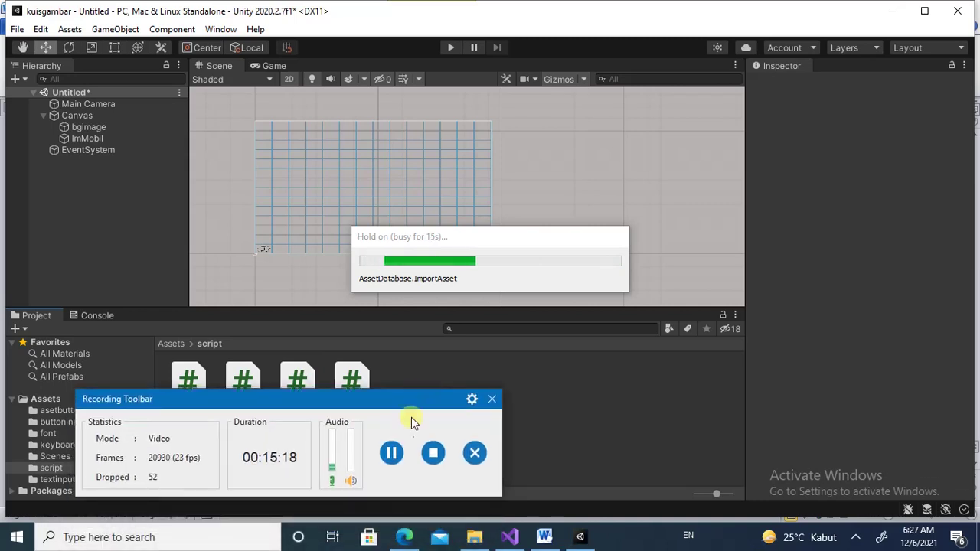
# Switch from the keyboardmobil.cs template in Visual Studio to the prepared code in Notepad
pyautogui.click(394, 454)
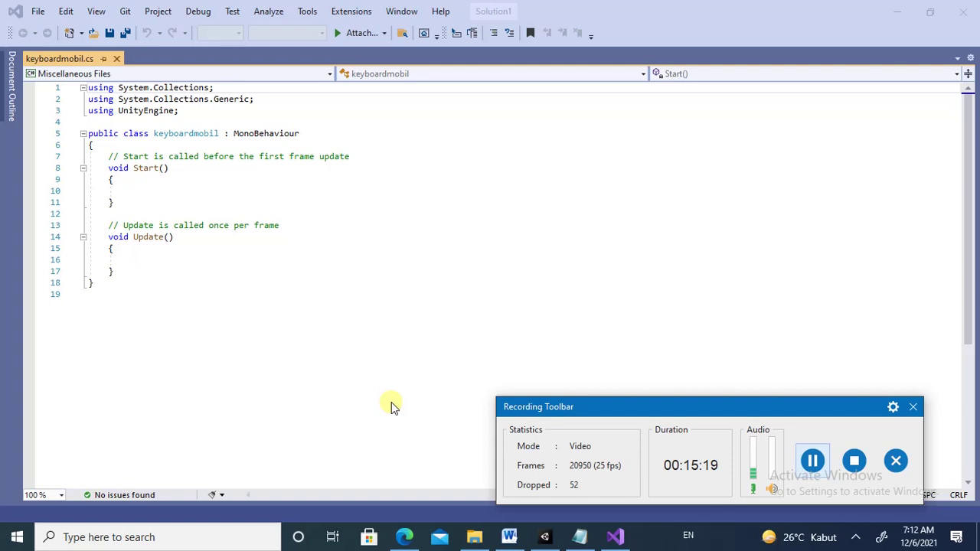
pyautogui.click(579, 538)
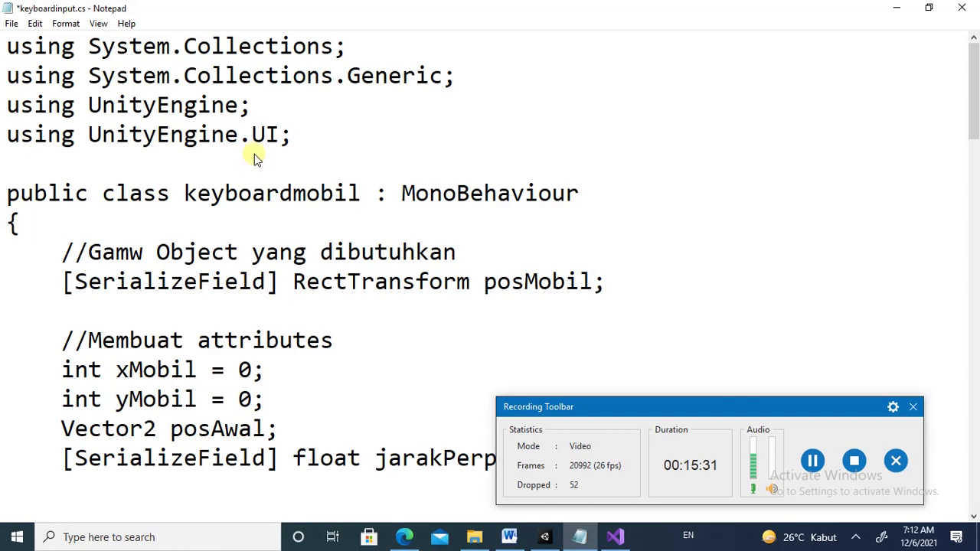
pyautogui.moveTo(280, 135); pyautogui.dragTo(7, 135)
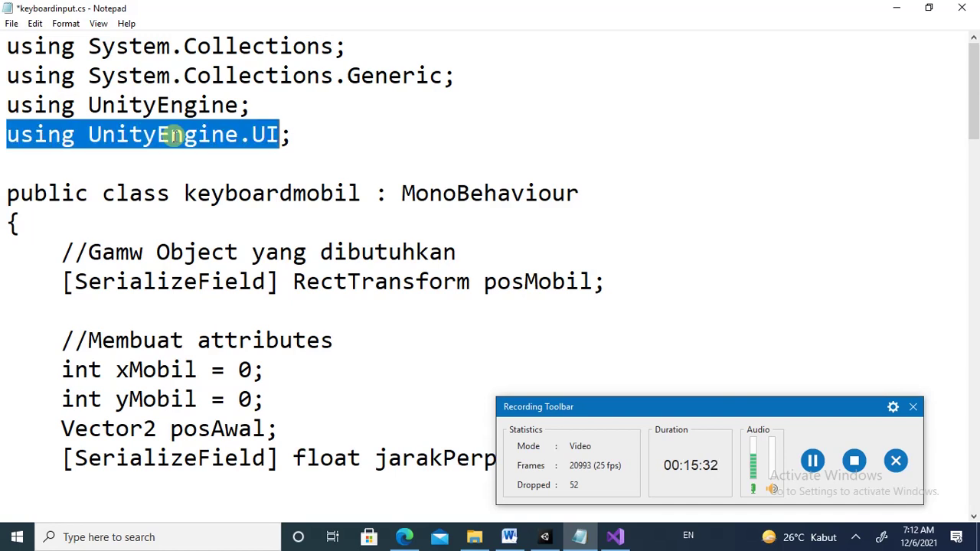
pyautogui.click(173, 135)
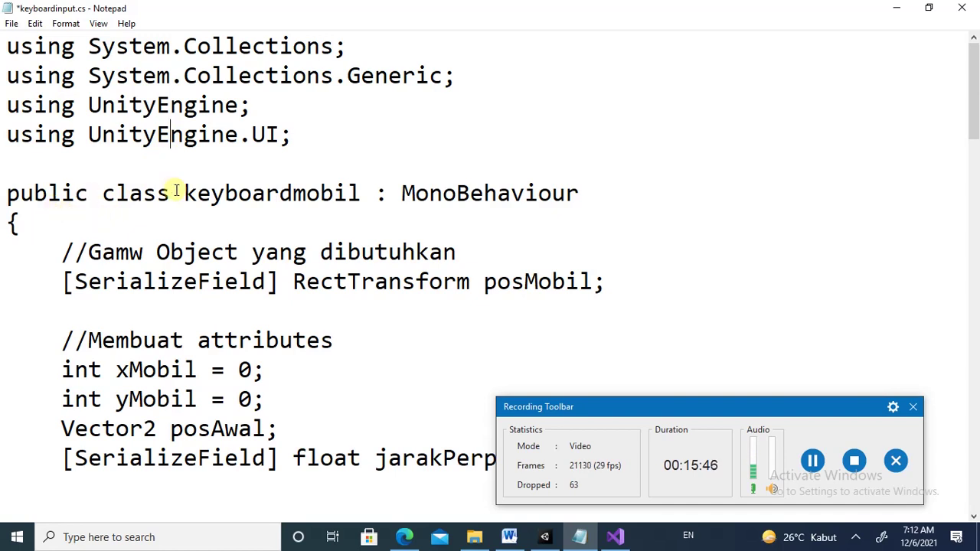
pyautogui.moveTo(183, 193); pyautogui.dragTo(359, 191)
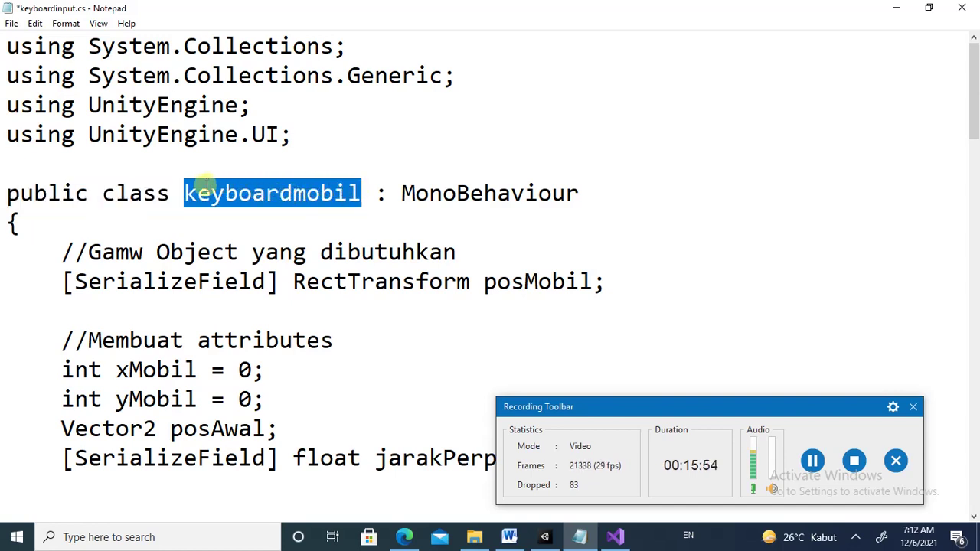
pyautogui.click(185, 194)
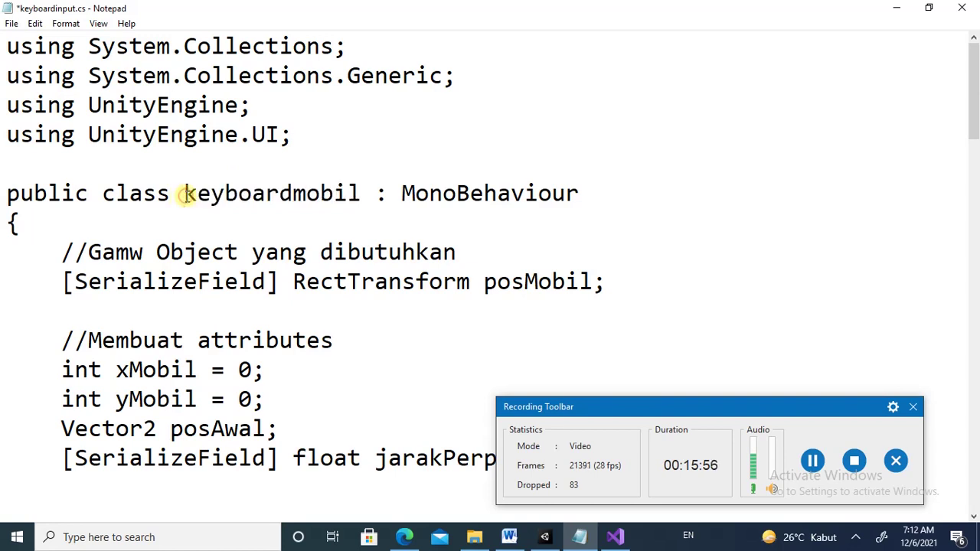
pyautogui.moveTo(185, 194); pyautogui.dragTo(354, 194)
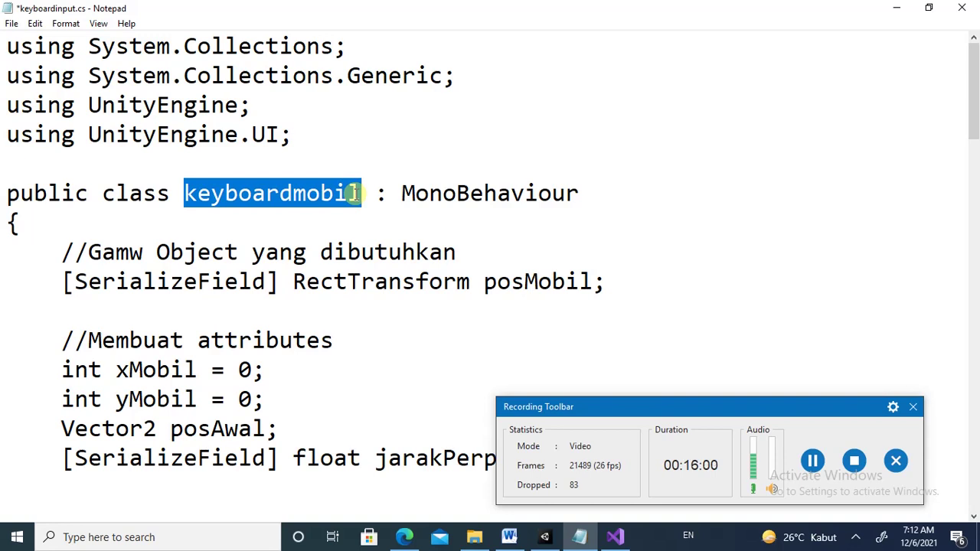
pyautogui.click(116, 281)
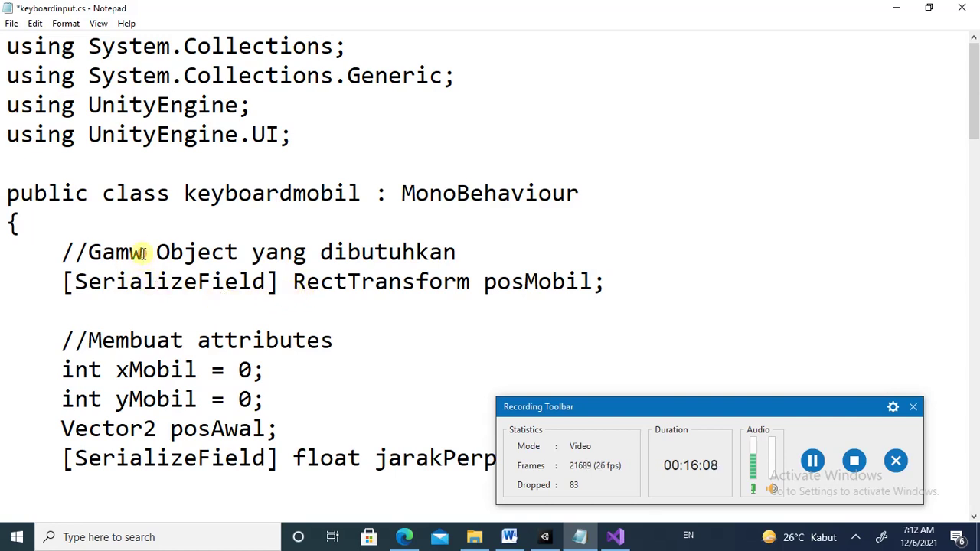
pyautogui.click(142, 252)
pyautogui.press('BackSpace')
pyautogui.write('e')
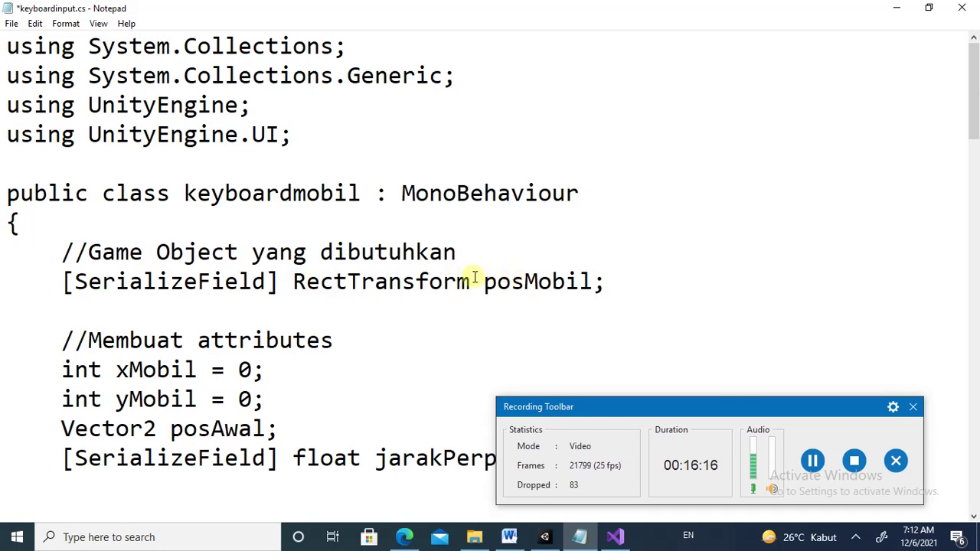
pyautogui.click(295, 281)
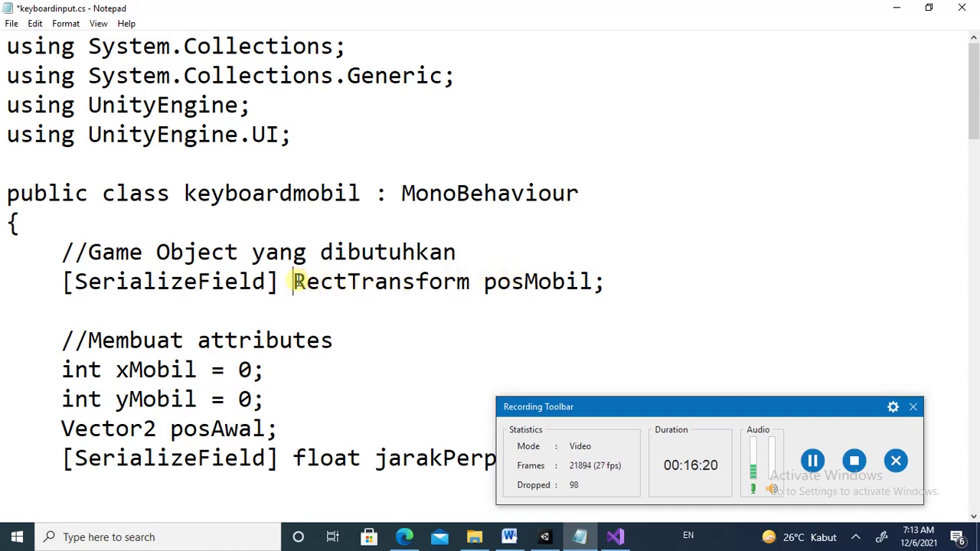
pyautogui.moveTo(296, 282); pyautogui.dragTo(462, 281)
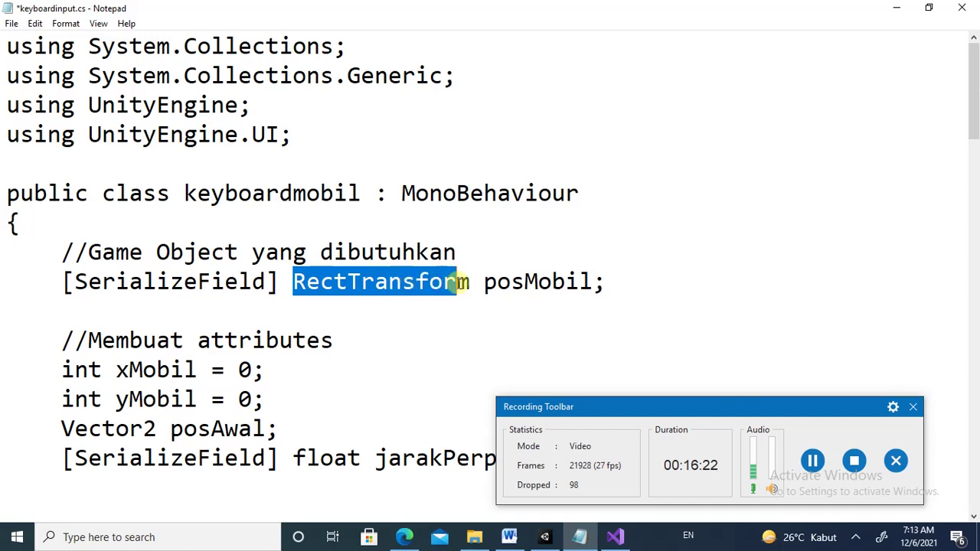
pyautogui.moveTo(462, 281); pyautogui.dragTo(478, 282)
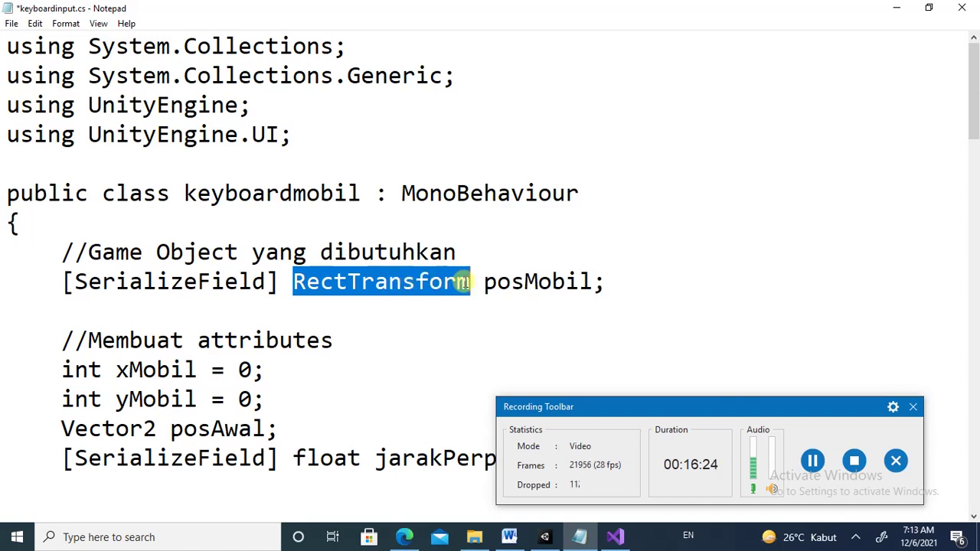
pyautogui.click(483, 281)
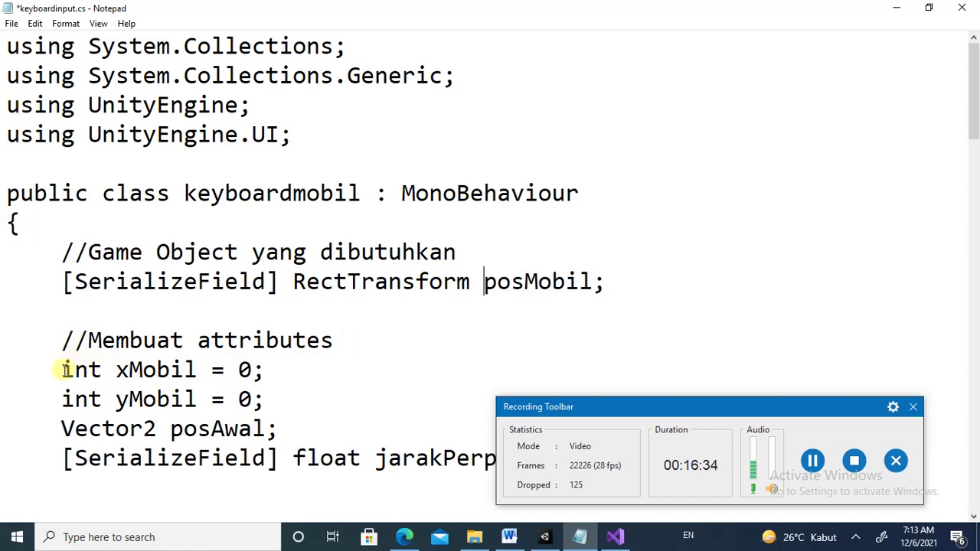
pyautogui.click(61, 369)
pyautogui.moveTo(62, 370); pyautogui.dragTo(101, 369)
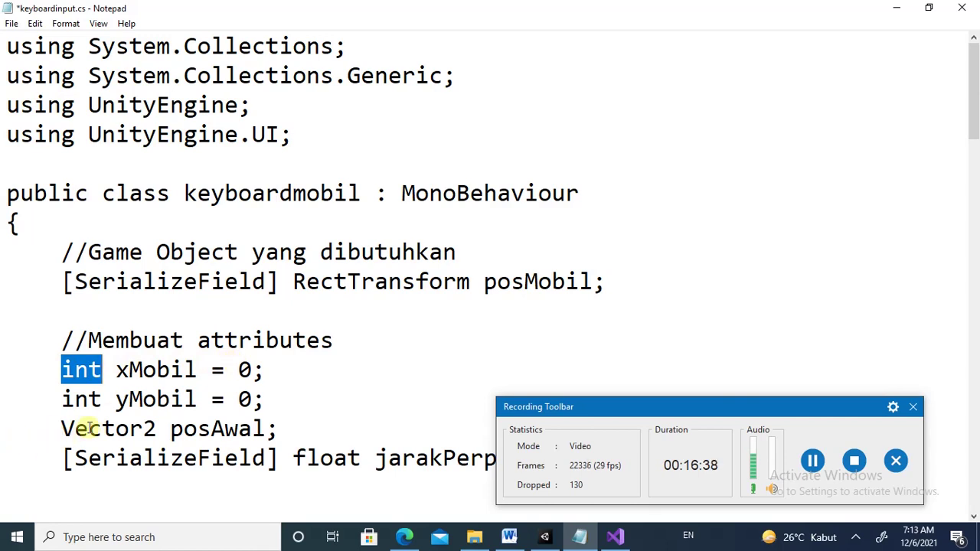
pyautogui.click(61, 365)
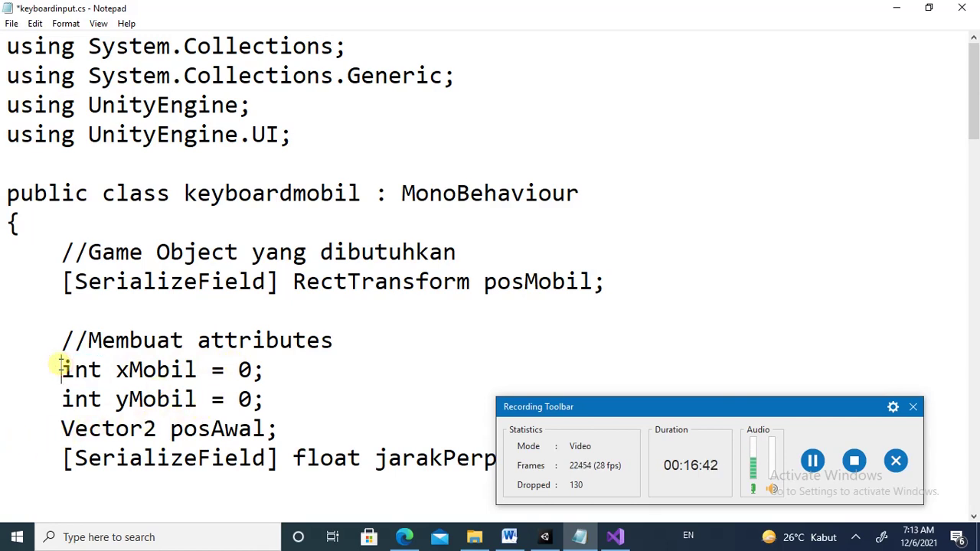
pyautogui.click(225, 429)
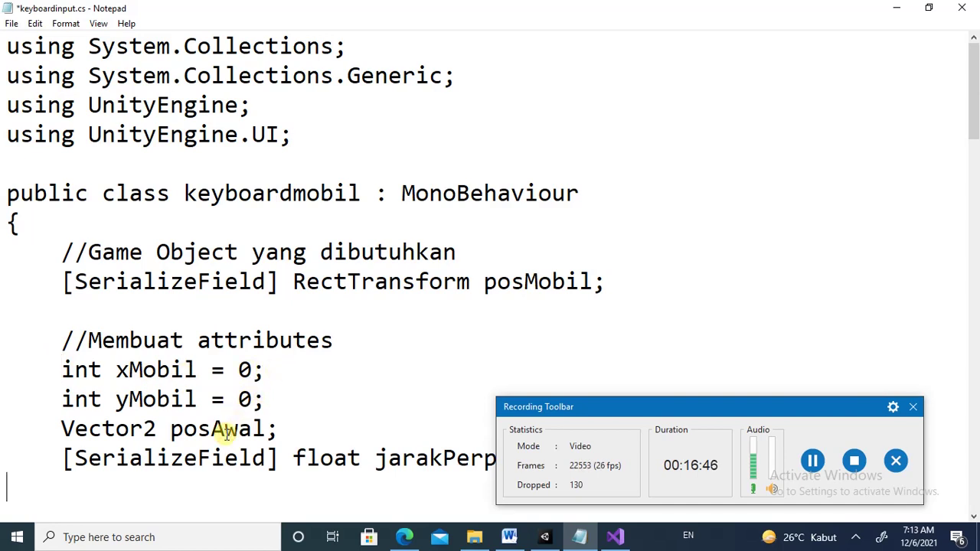
pyautogui.press('Down')
pyautogui.press('Down')
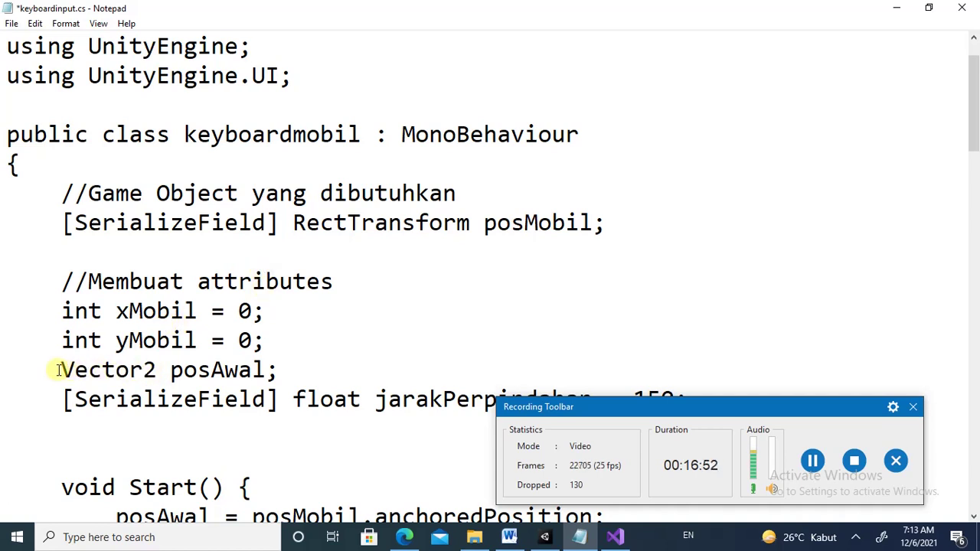
pyautogui.moveTo(58, 370); pyautogui.dragTo(144, 370)
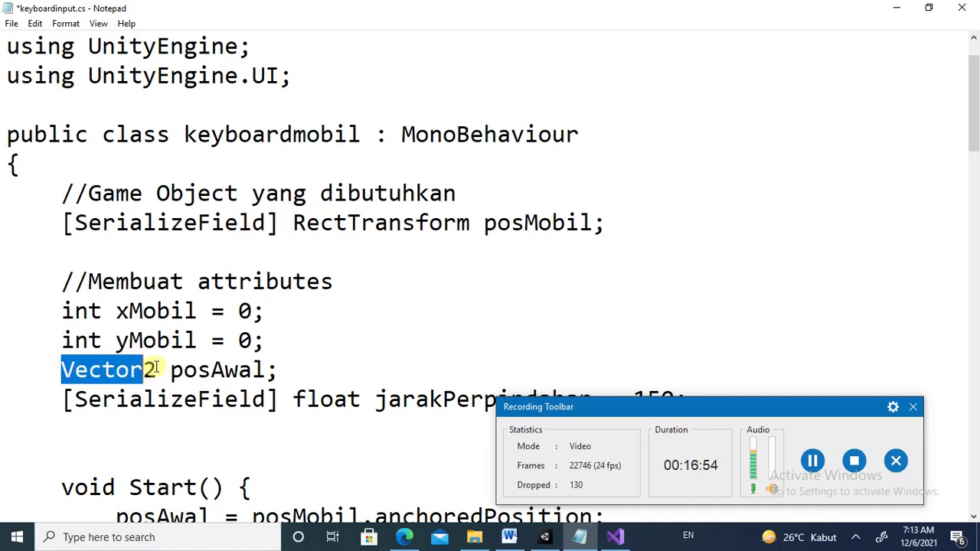
pyautogui.moveTo(170, 370); pyautogui.dragTo(255, 373)
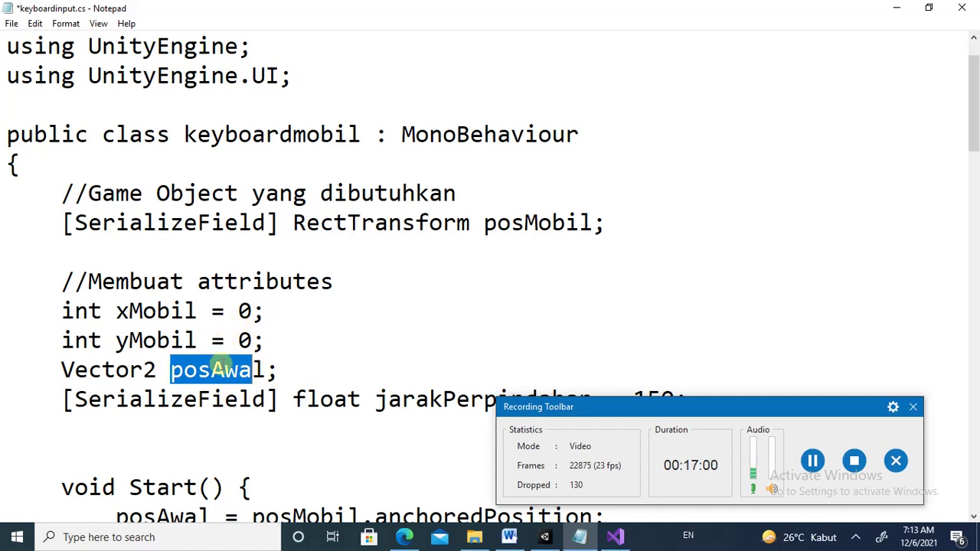
pyautogui.press('Down')
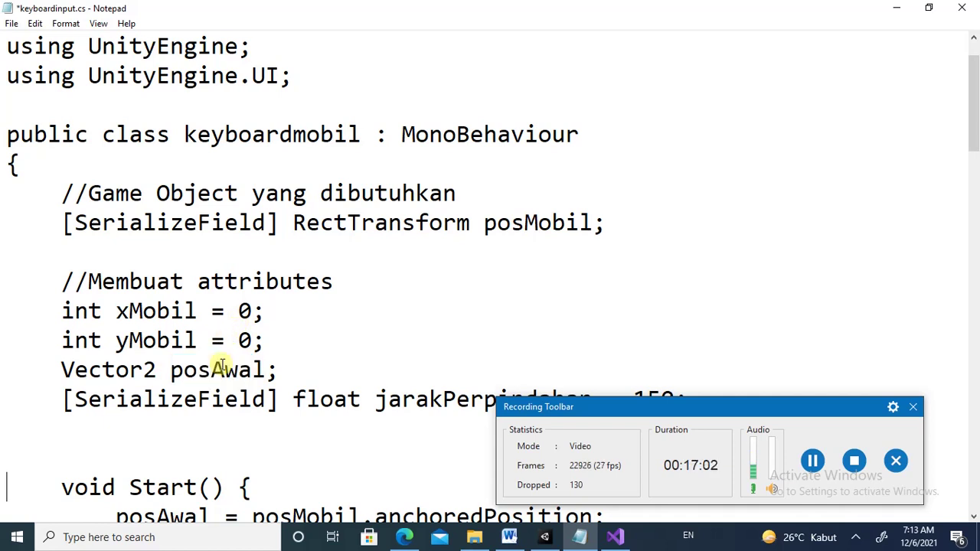
pyautogui.press('Down')
pyautogui.press('Down')
pyautogui.press('Down')
pyautogui.press('Down')
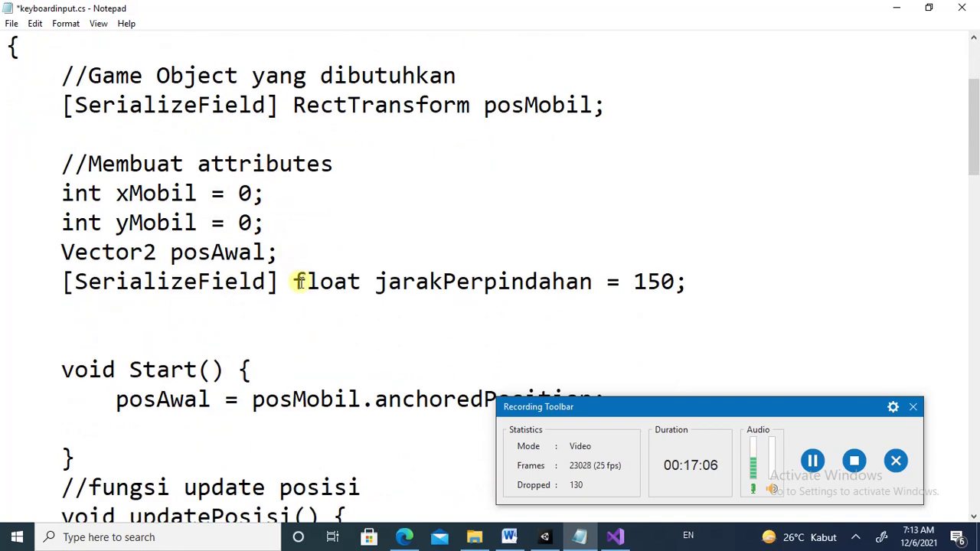
pyautogui.moveTo(305, 281); pyautogui.dragTo(360, 282)
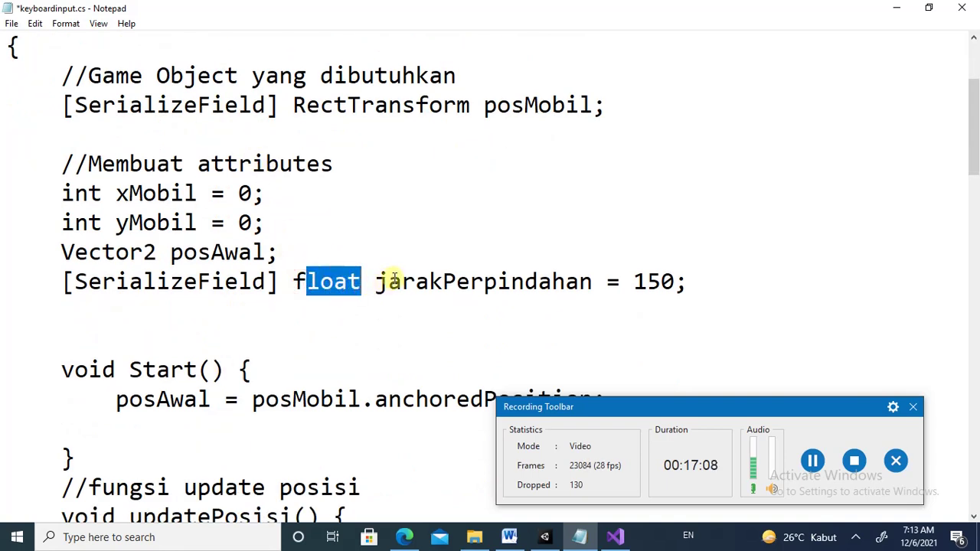
pyautogui.click(375, 281)
pyautogui.moveTo(375, 282); pyautogui.dragTo(587, 267)
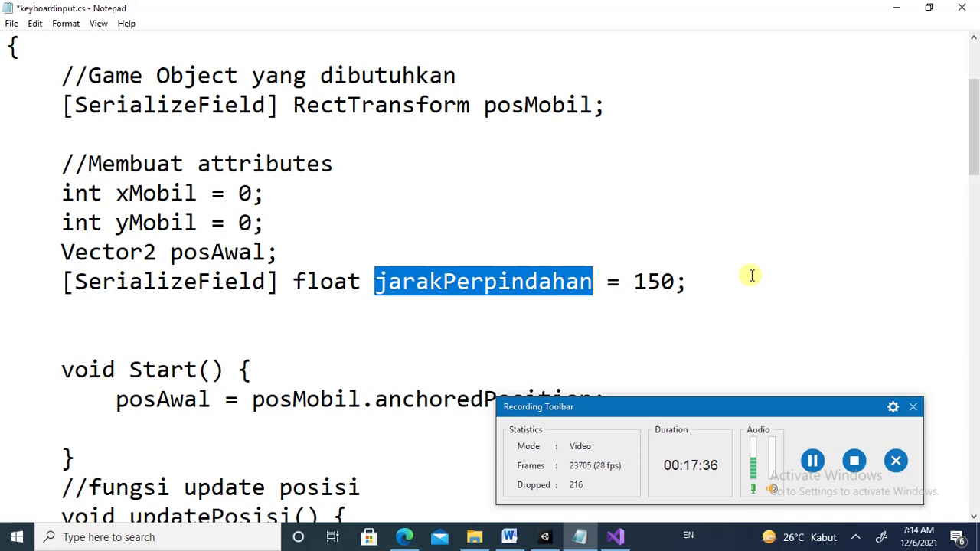
pyautogui.press('Down')
pyautogui.press('Down')
pyautogui.press('Down')
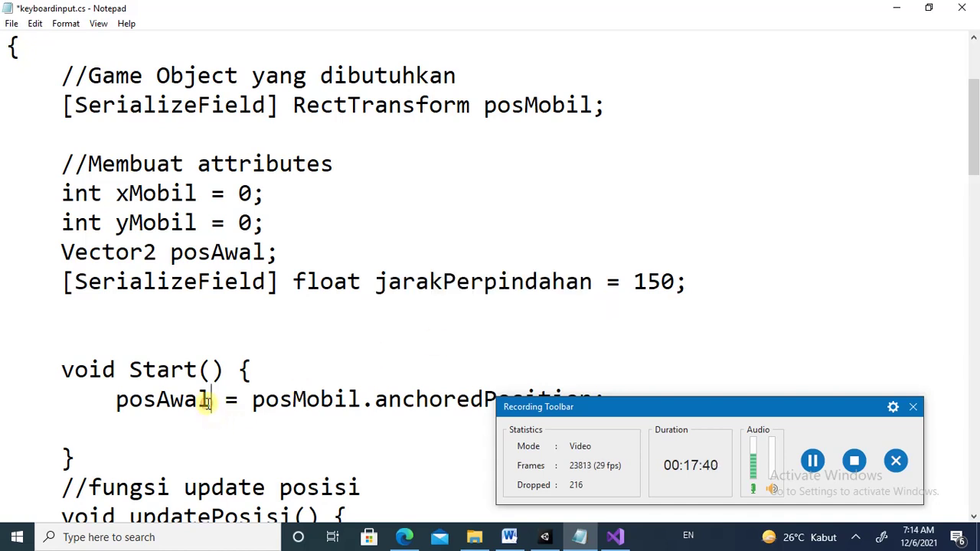
pyautogui.press('Down')
pyautogui.press('Down')
pyautogui.press('Down')
pyautogui.press('Down')
pyautogui.press('Down')
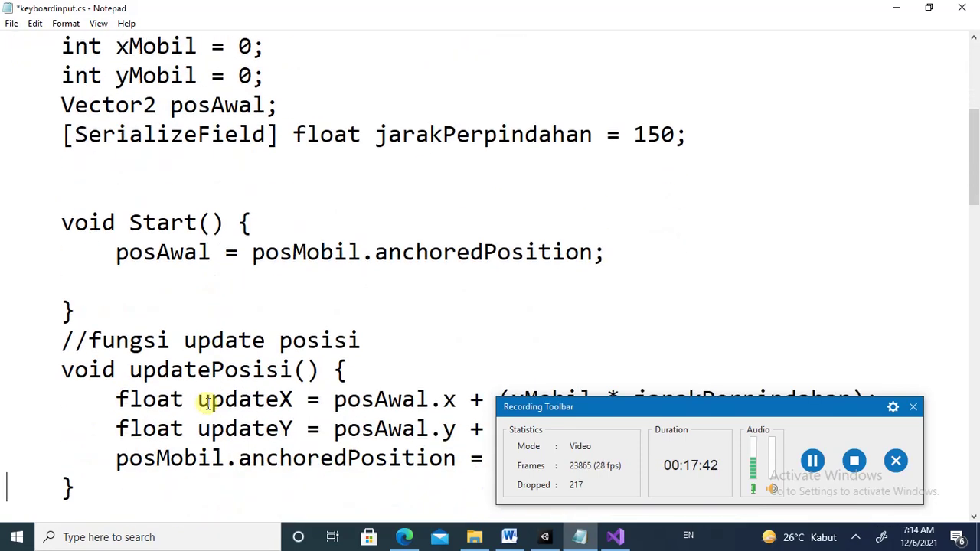
pyautogui.press('Down')
pyautogui.press('Down')
pyautogui.press('Down')
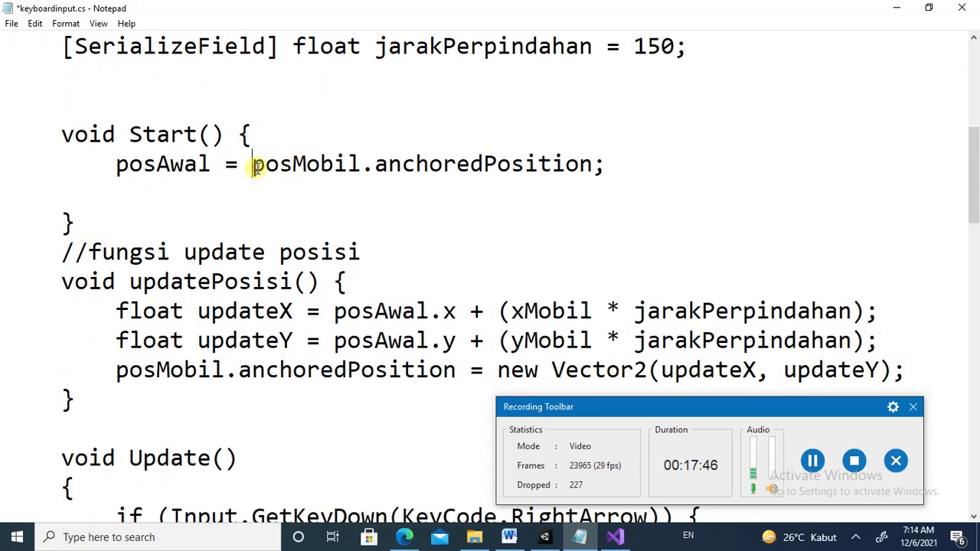
pyautogui.moveTo(254, 166); pyautogui.dragTo(346, 165)
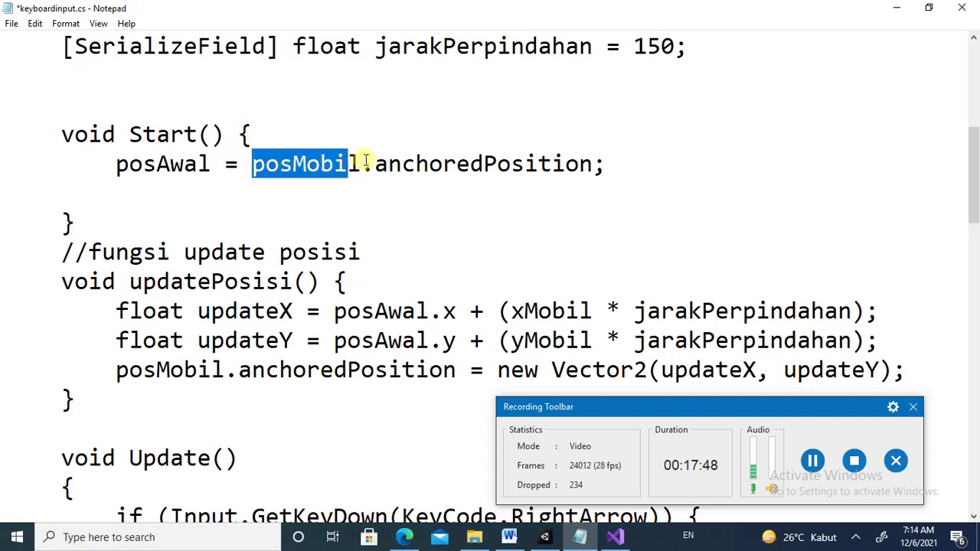
pyautogui.moveTo(375, 163); pyautogui.dragTo(443, 163)
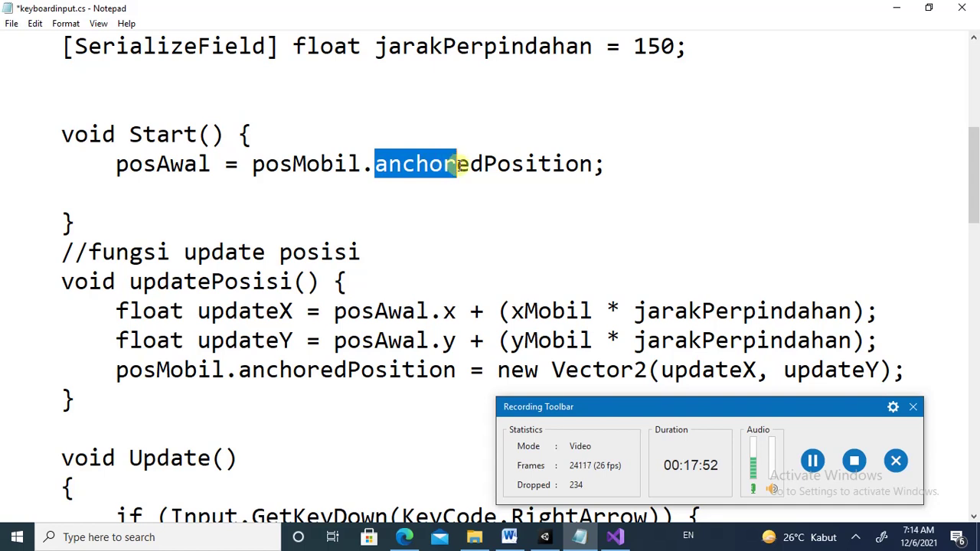
pyautogui.moveTo(447, 164); pyautogui.dragTo(565, 164)
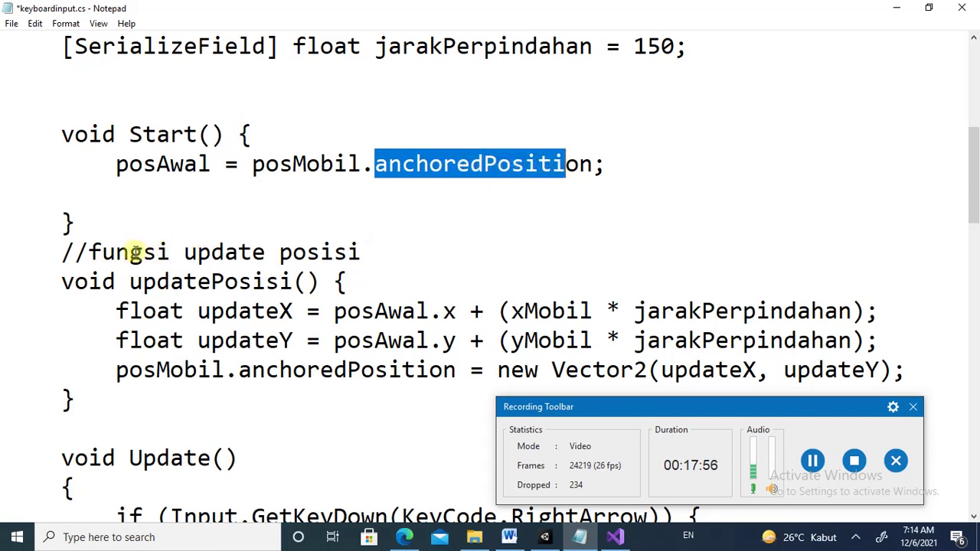
pyautogui.moveTo(61, 280); pyautogui.dragTo(292, 280)
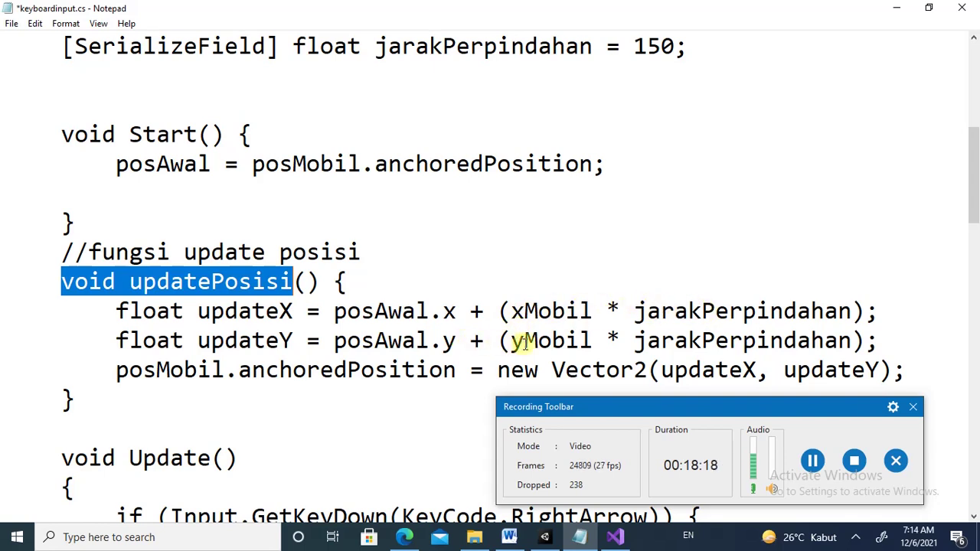
pyautogui.press('Down')
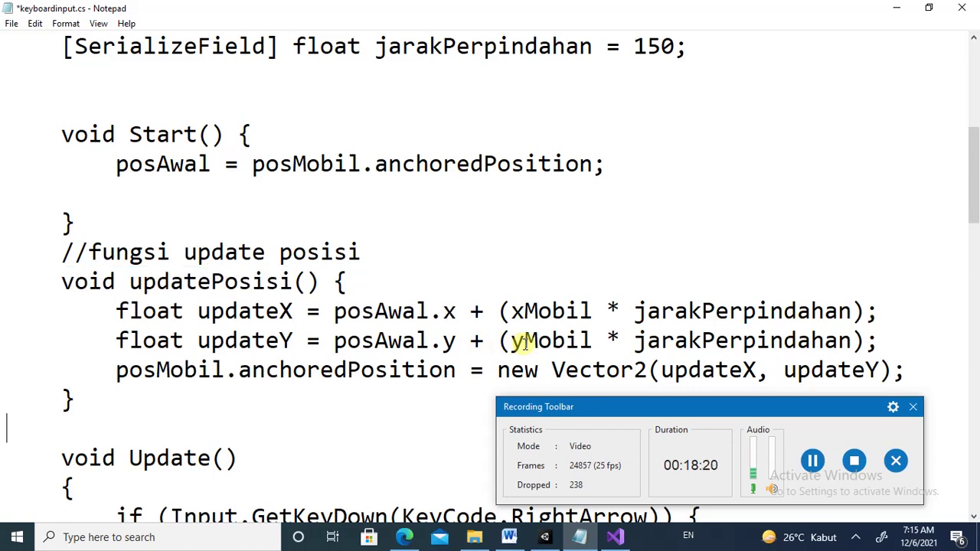
pyautogui.scroll(-1, 525, 342)
pyautogui.scroll(-2, 525, 342)
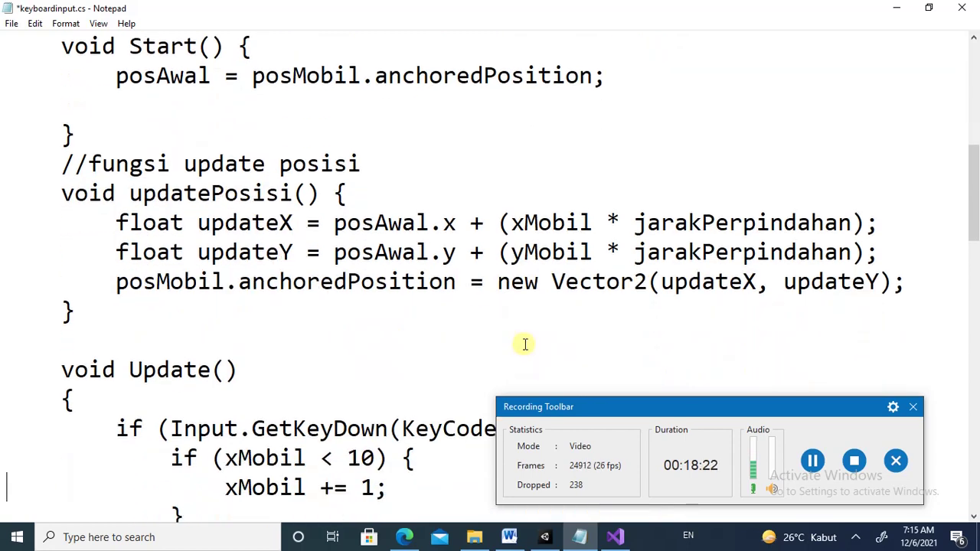
pyautogui.scroll(-1, 526, 344)
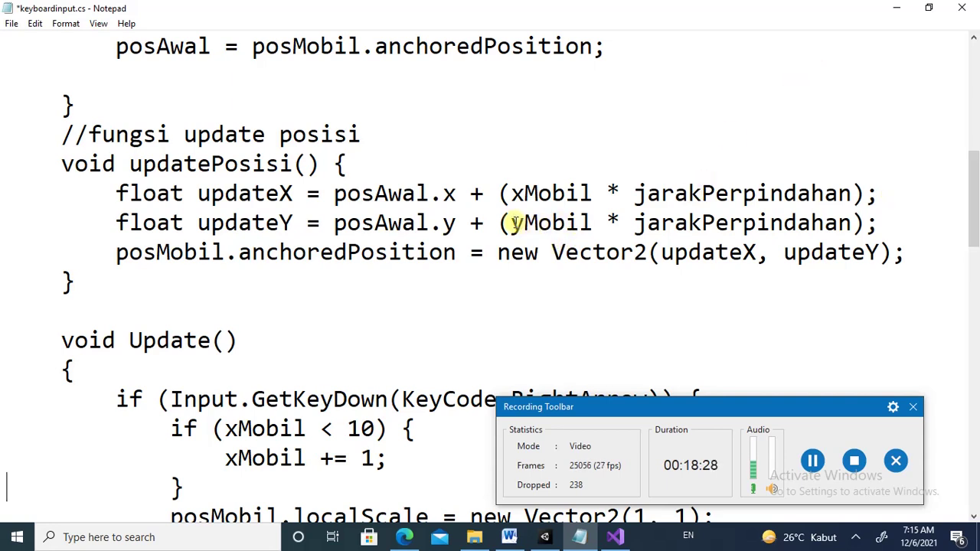
pyautogui.moveTo(510, 223); pyautogui.dragTo(811, 222)
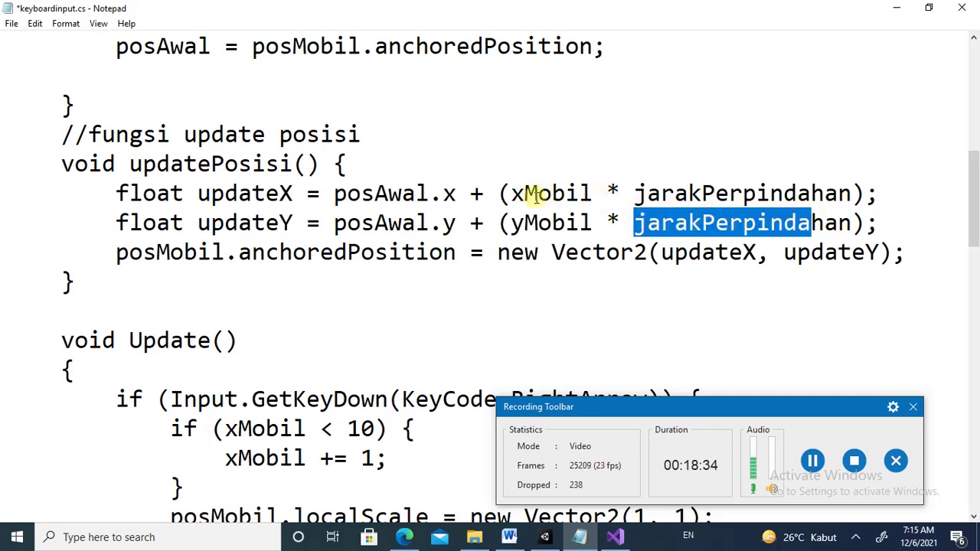
pyautogui.moveTo(661, 253); pyautogui.dragTo(882, 253)
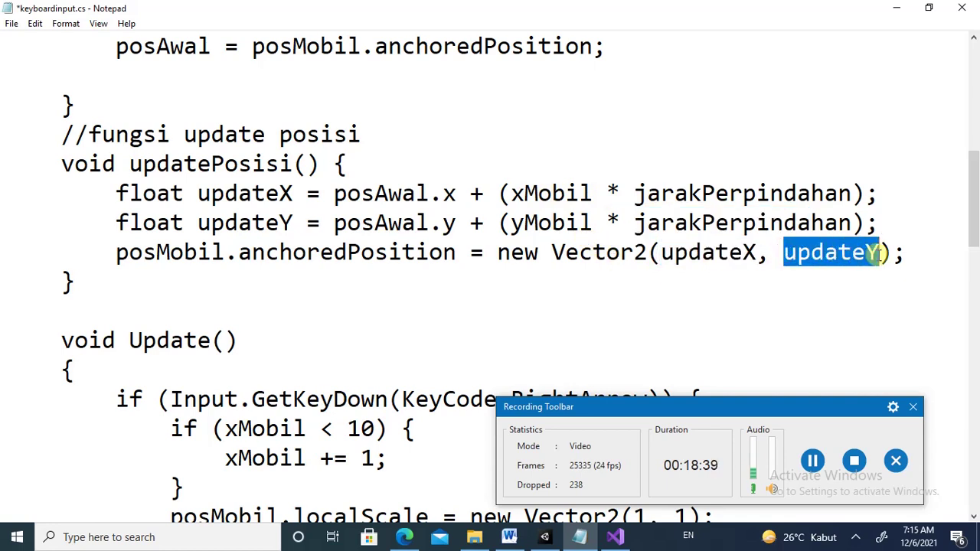
pyautogui.click(158, 399)
pyautogui.scroll(-2, 163, 396)
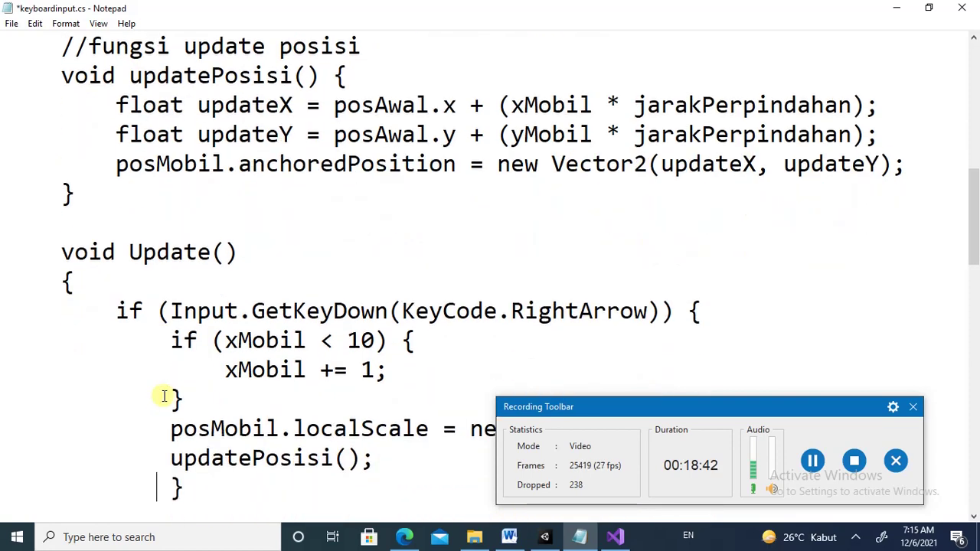
pyautogui.scroll(-1, 163, 396)
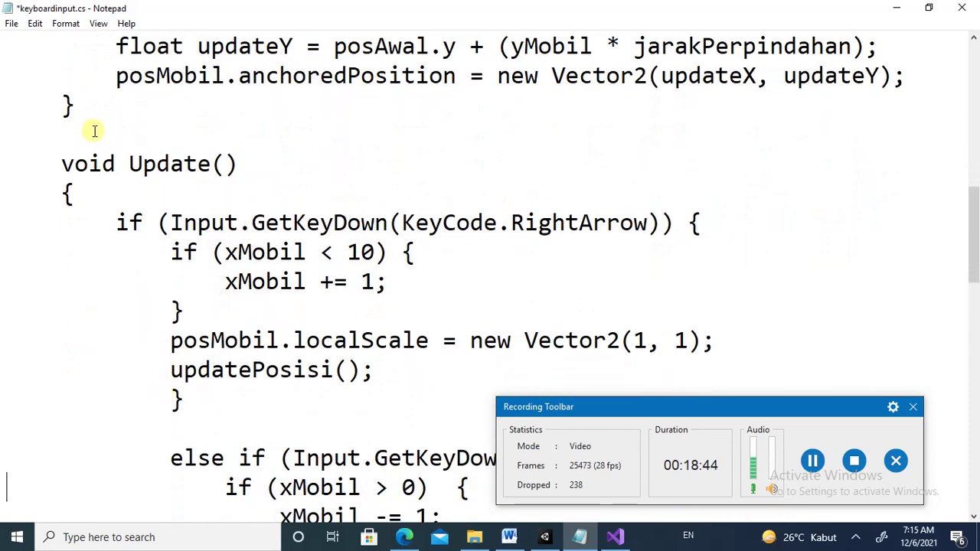
pyautogui.moveTo(253, 222)
pyautogui.mouseDown()
pyautogui.moveTo(361, 222)
pyautogui.moveTo(294, 222)
pyautogui.mouseUp()
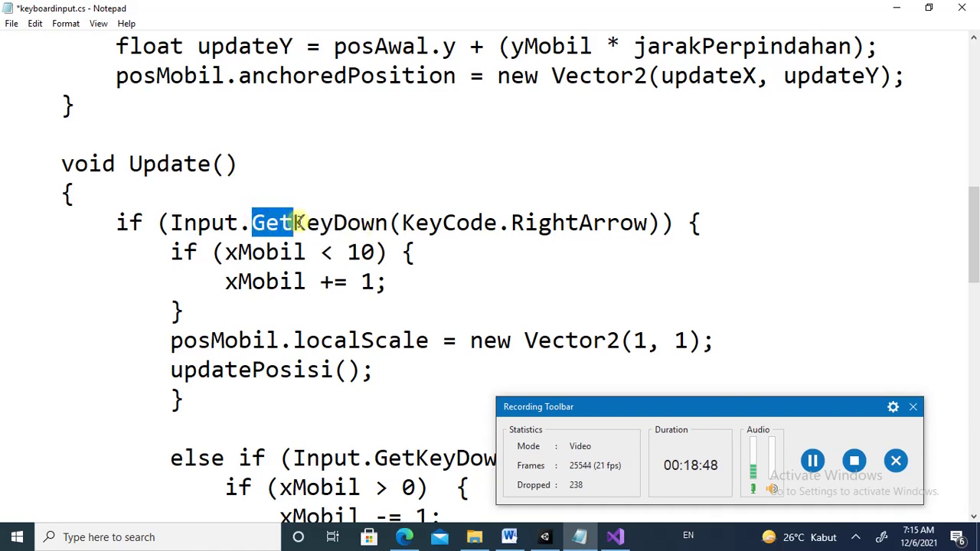
pyautogui.click(299, 222)
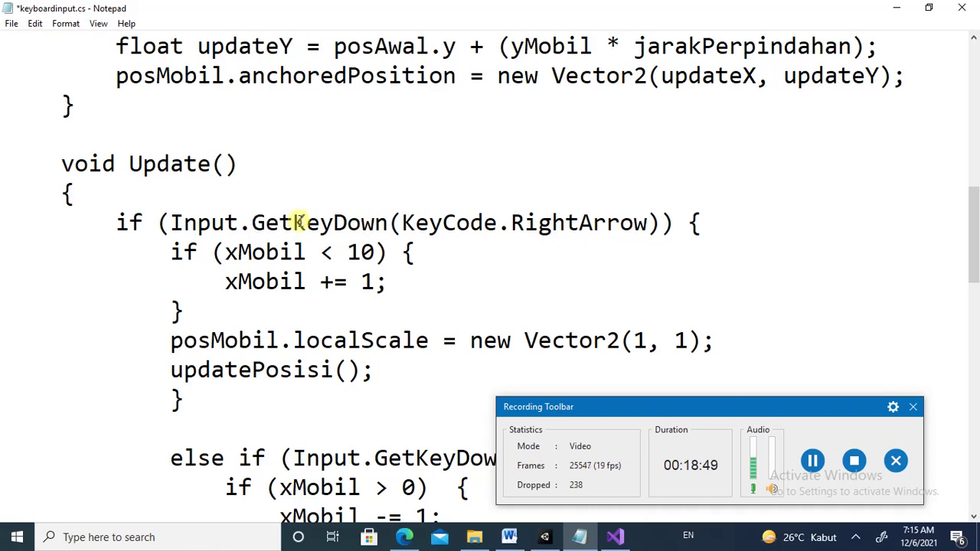
pyautogui.moveTo(297, 222); pyautogui.dragTo(335, 222)
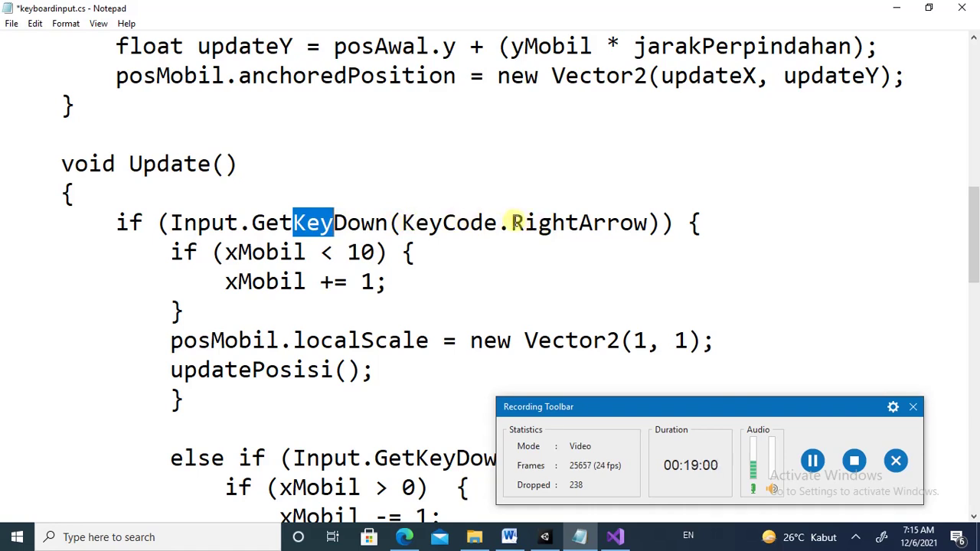
pyautogui.moveTo(512, 222); pyautogui.dragTo(571, 222)
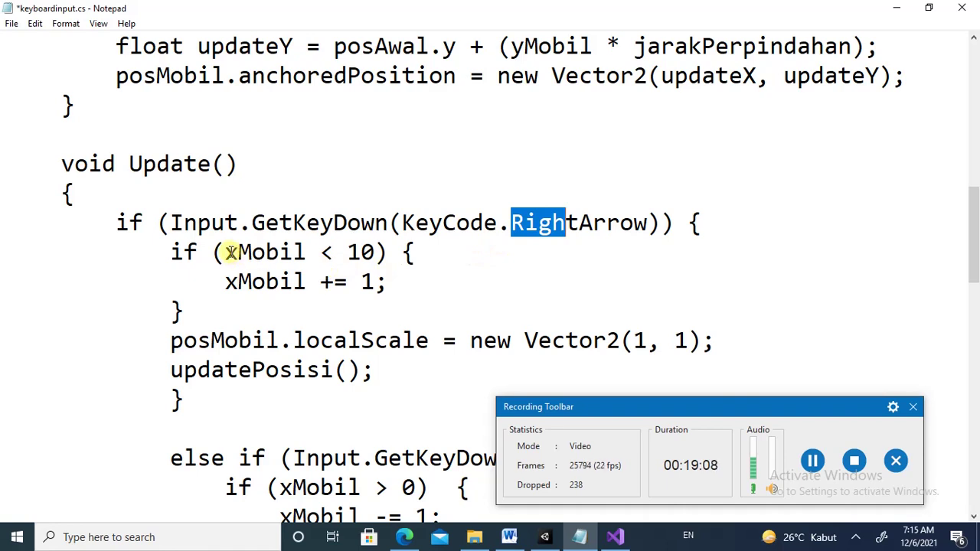
pyautogui.moveTo(225, 252); pyautogui.dragTo(309, 253)
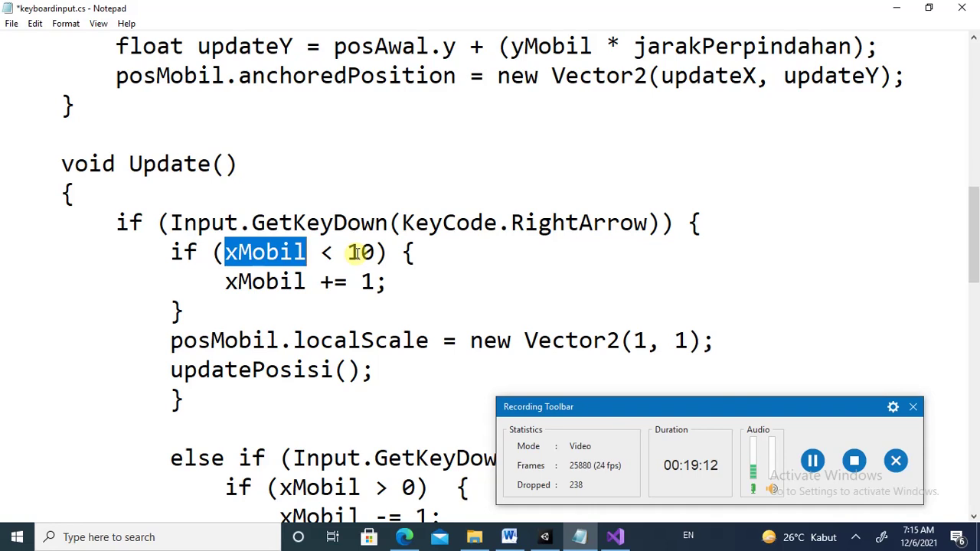
pyautogui.click(226, 283)
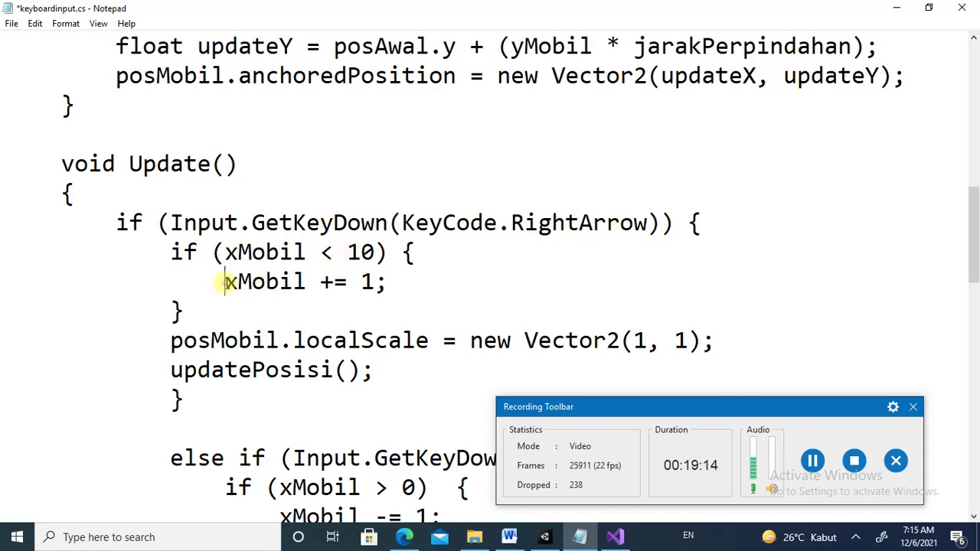
pyautogui.moveTo(226, 283); pyautogui.dragTo(281, 283)
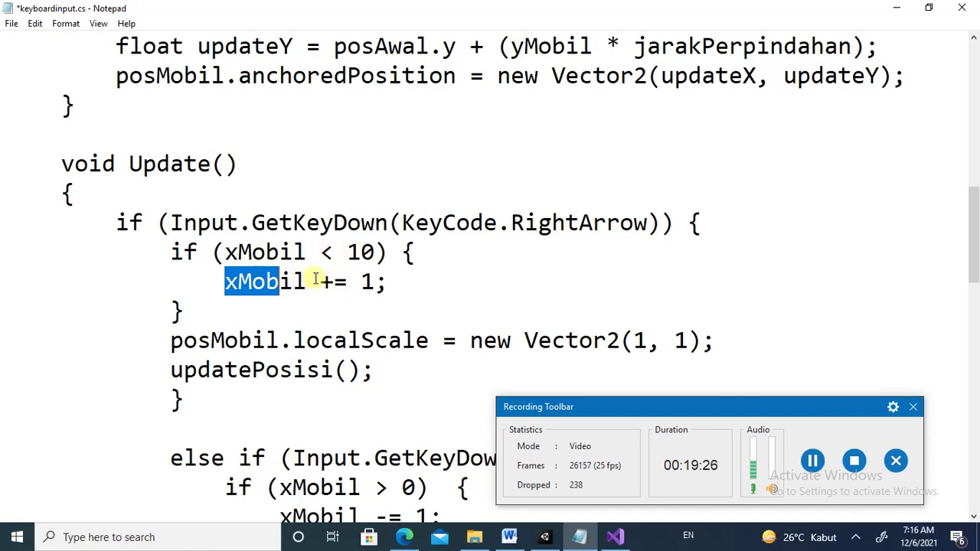
pyautogui.moveTo(322, 283); pyautogui.dragTo(377, 283)
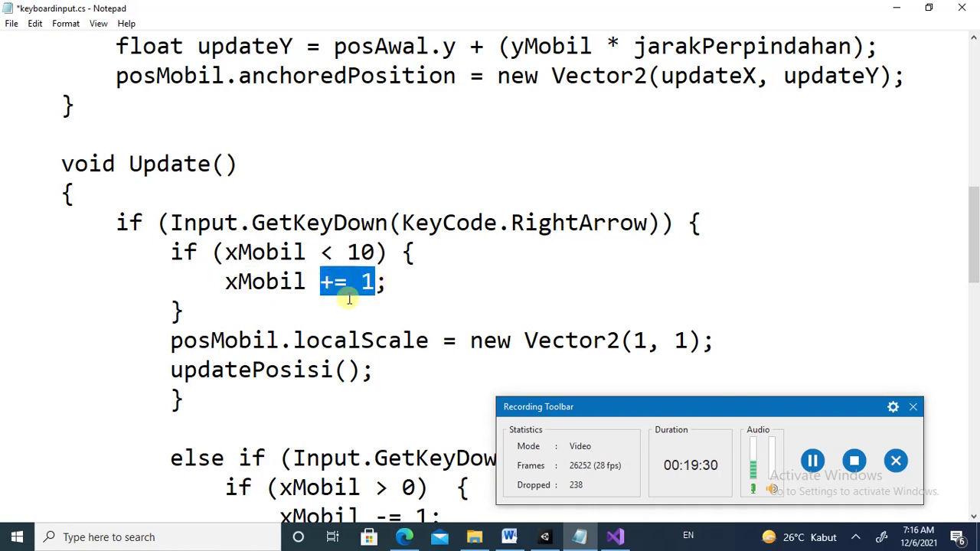
pyautogui.click(260, 340)
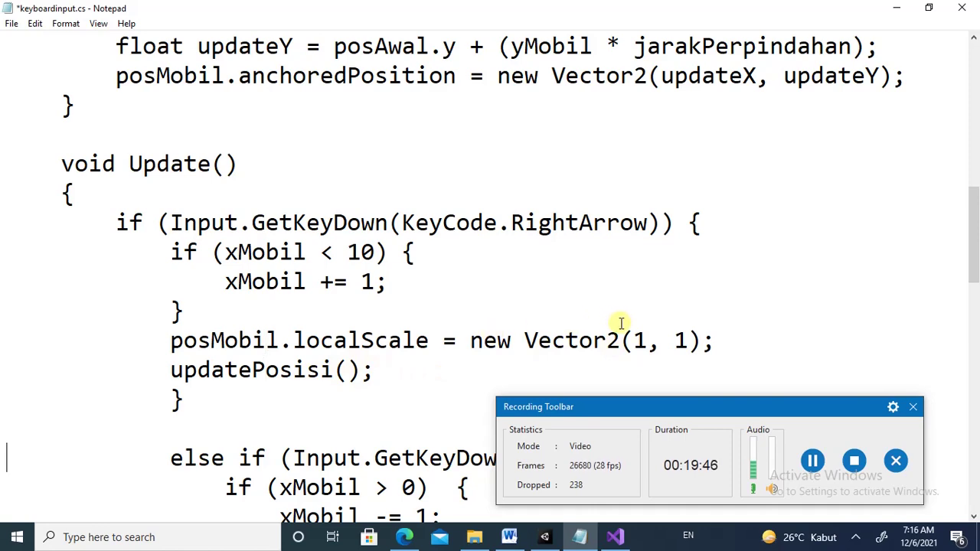
pyautogui.press('Down')
pyautogui.press('Down')
pyautogui.press('Down')
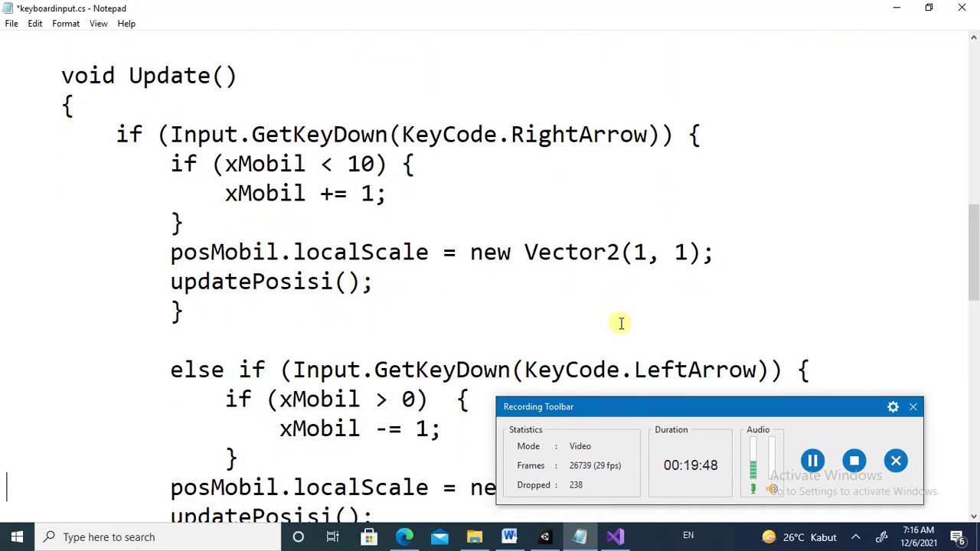
pyautogui.press('Down')
pyautogui.press('Down')
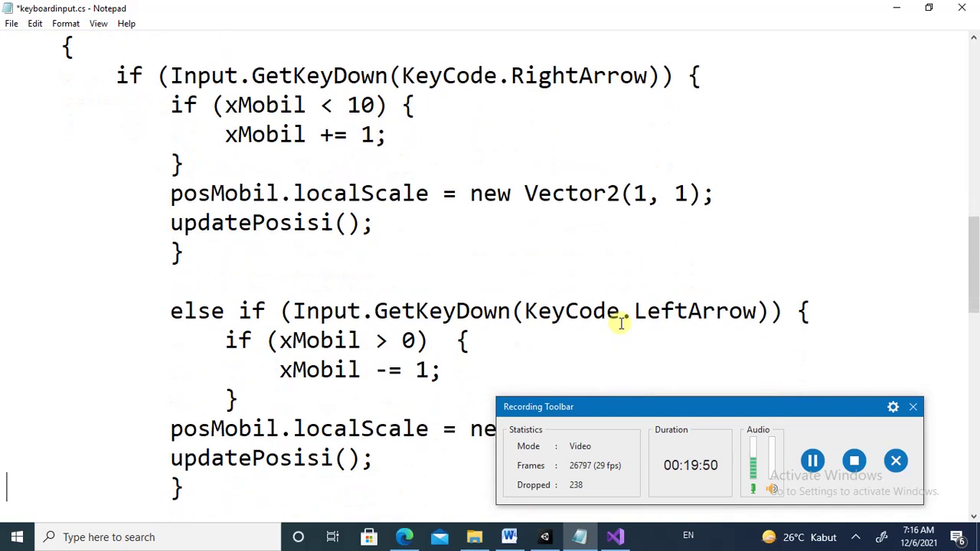
pyautogui.press('Down')
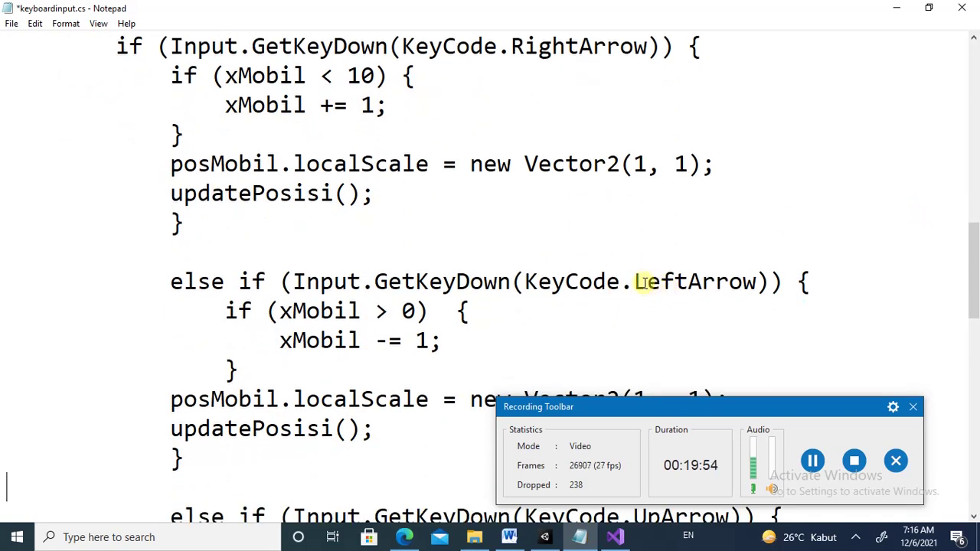
pyautogui.moveTo(638, 281); pyautogui.dragTo(688, 281)
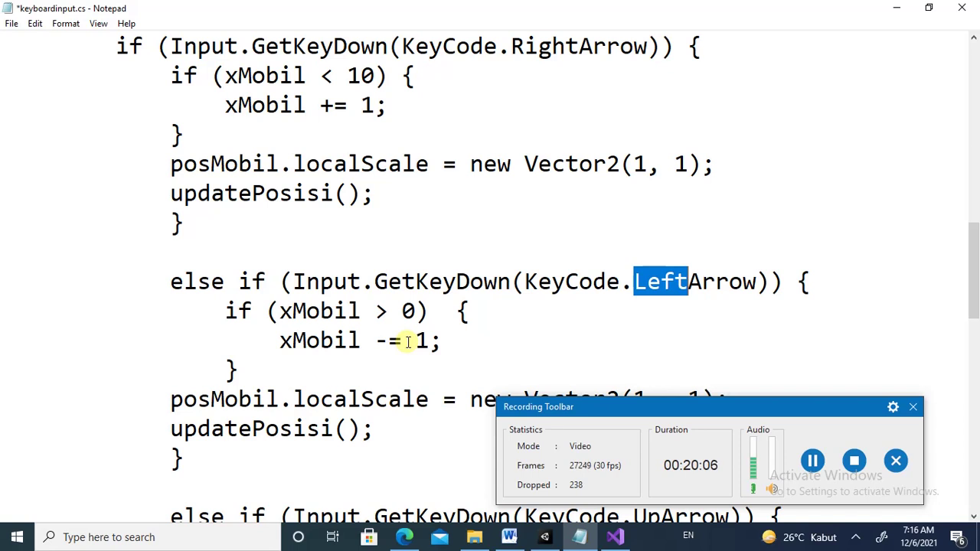
pyautogui.press('Down')
pyautogui.press('Down')
pyautogui.press('Down')
pyautogui.press('Down')
pyautogui.press('Down')
pyautogui.press('Down')
pyautogui.press('Down')
pyautogui.press('Down')
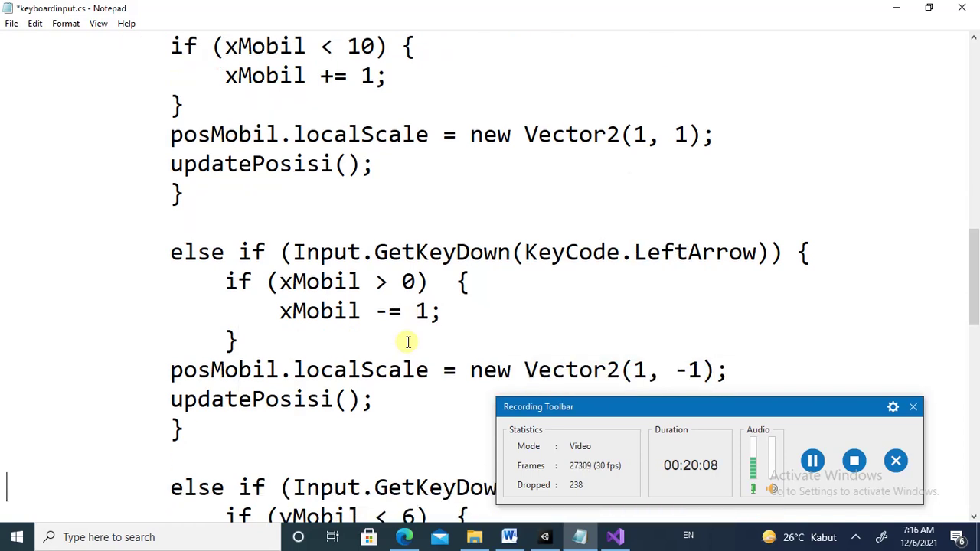
pyautogui.press('Down')
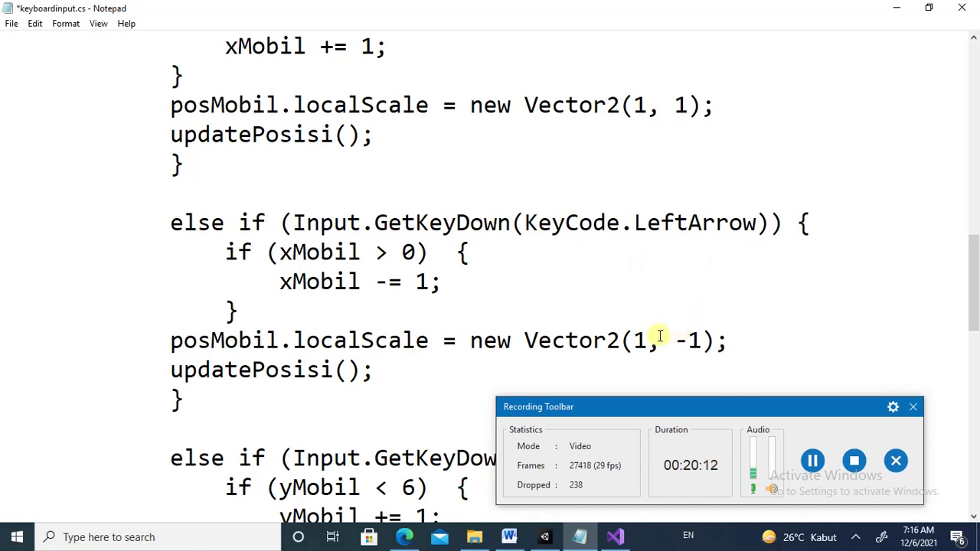
pyautogui.doubleClick(639, 341)
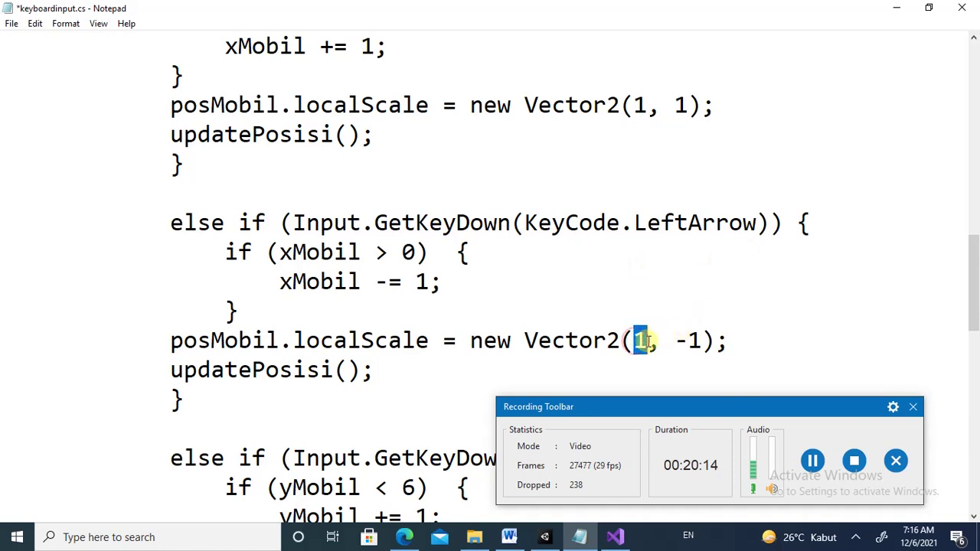
pyautogui.click(674, 341)
pyautogui.moveTo(674, 341); pyautogui.dragTo(699, 340)
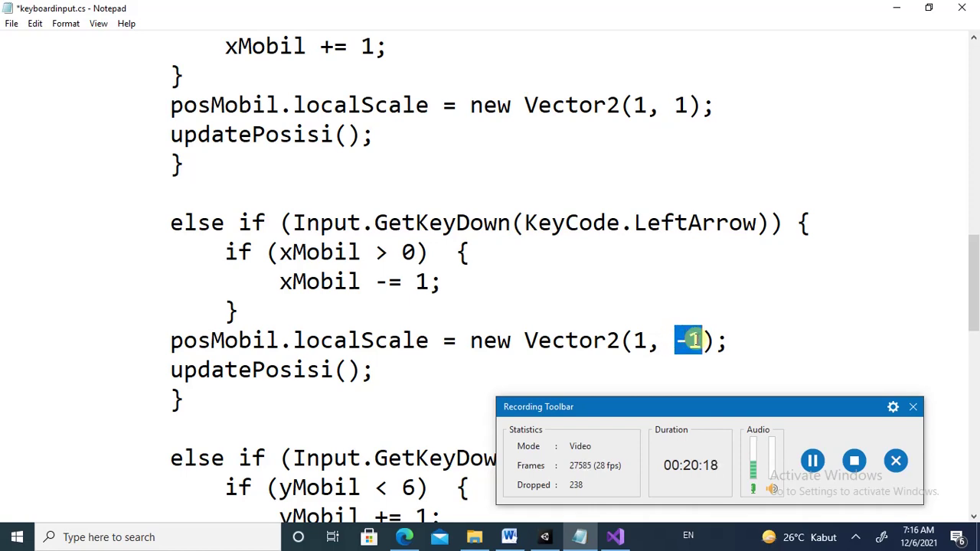
pyautogui.press('Down')
pyautogui.press('Down')
pyautogui.press('Down')
pyautogui.press('Down')
pyautogui.press('Down')
pyautogui.press('Down')
pyautogui.press('Down')
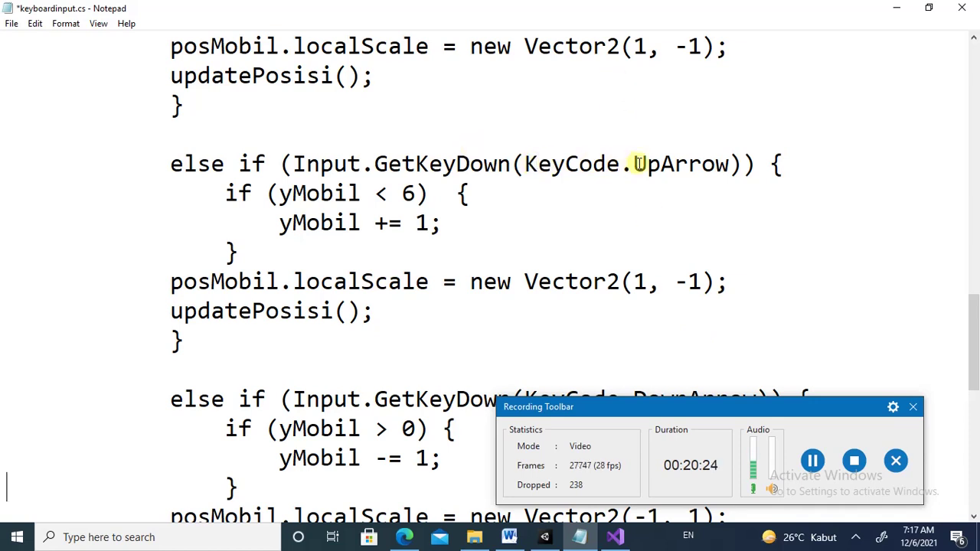
# Review the UpArrow block: yMobil limit 6, yMobil += 1, and localScale Vector2(1, -1)
pyautogui.moveTo(635, 164); pyautogui.dragTo(729, 164)
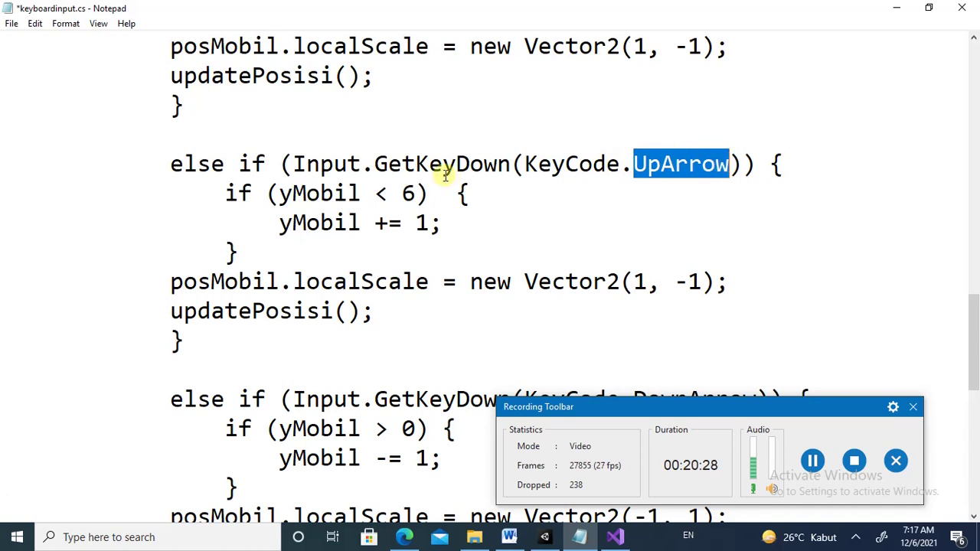
pyautogui.doubleClick(406, 194)
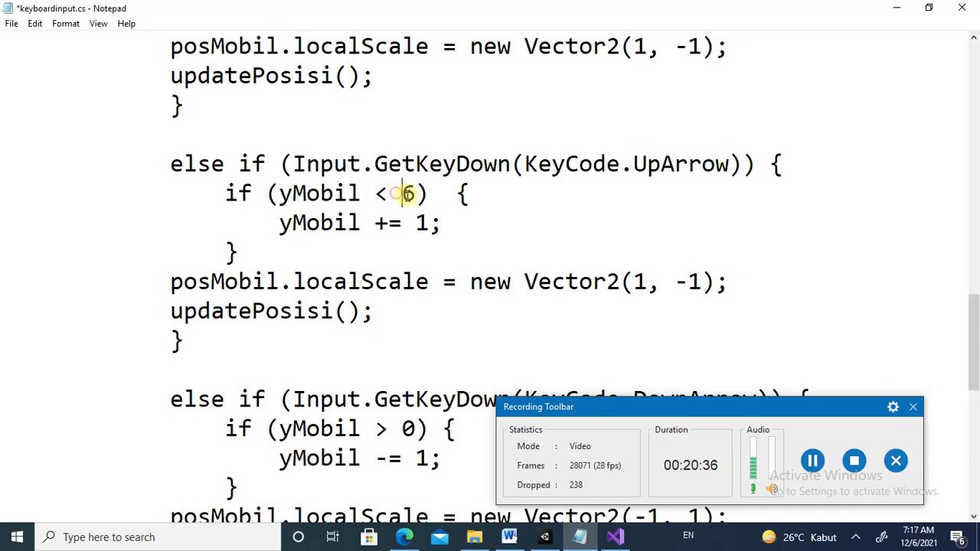
pyautogui.click(417, 222)
pyautogui.doubleClick(421, 222)
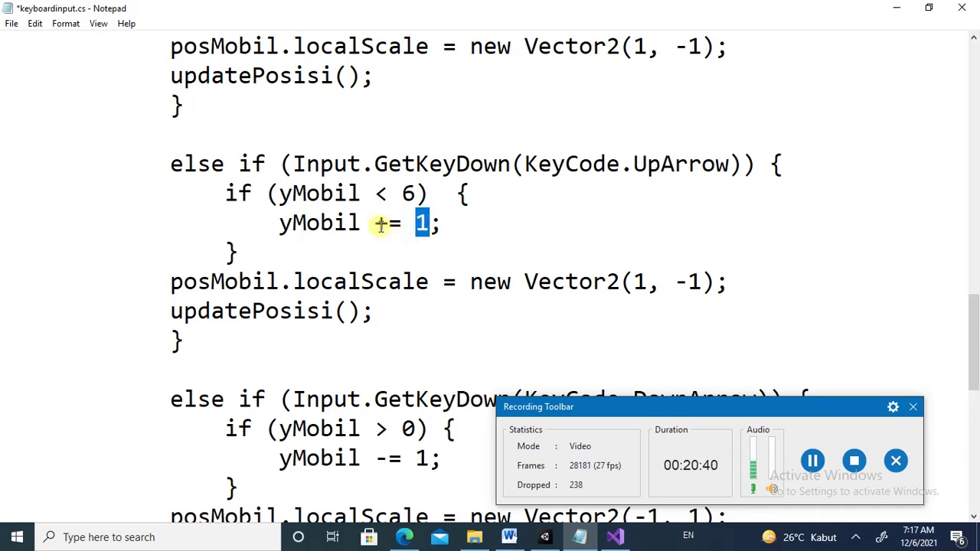
pyautogui.click(297, 280)
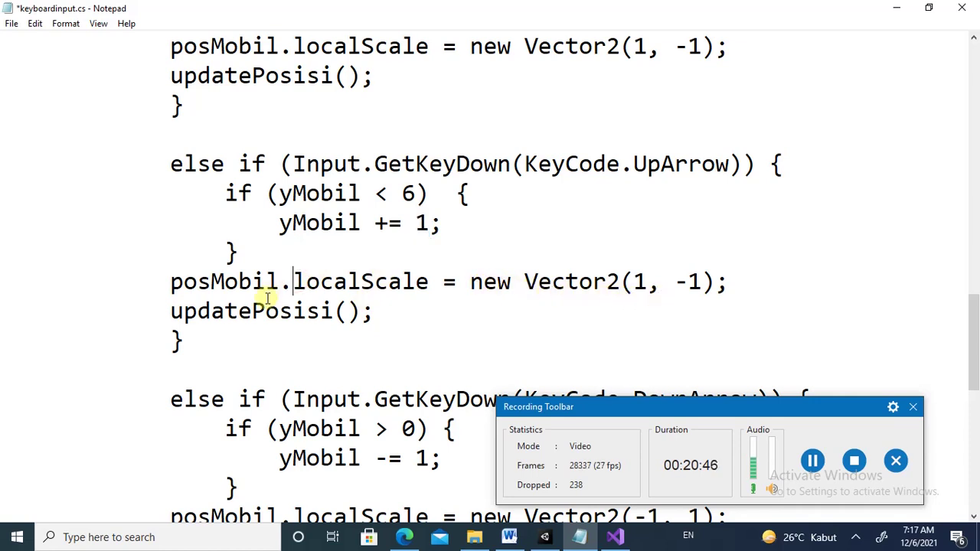
pyautogui.doubleClick(637, 280)
pyautogui.doubleClick(691, 281)
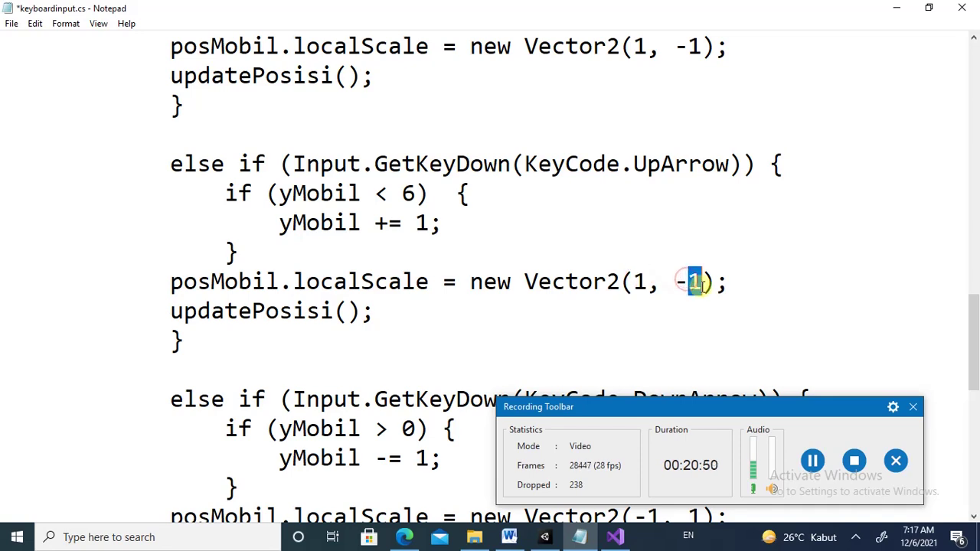
pyautogui.press('Down')
pyautogui.press('Down')
pyautogui.press('Down')
pyautogui.press('Down')
pyautogui.press('Down')
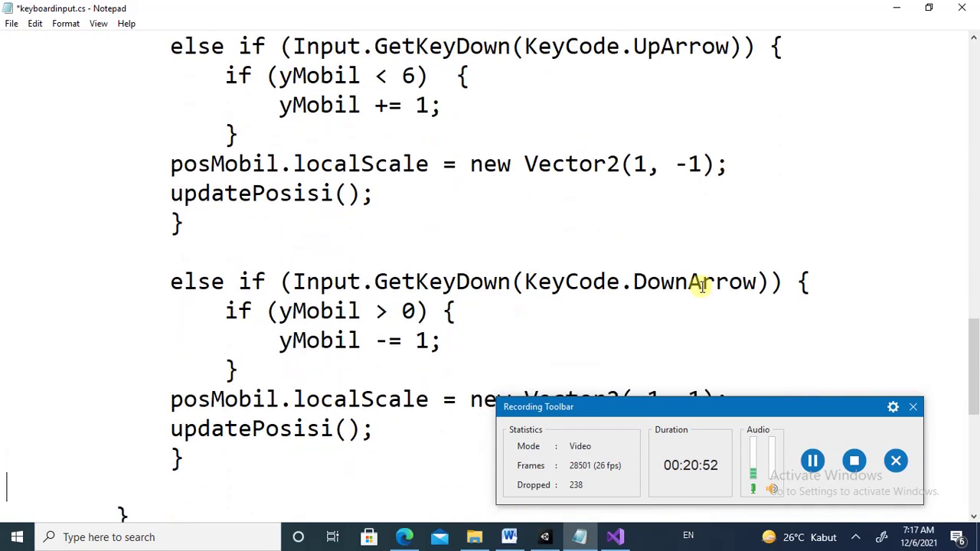
pyautogui.press('Down')
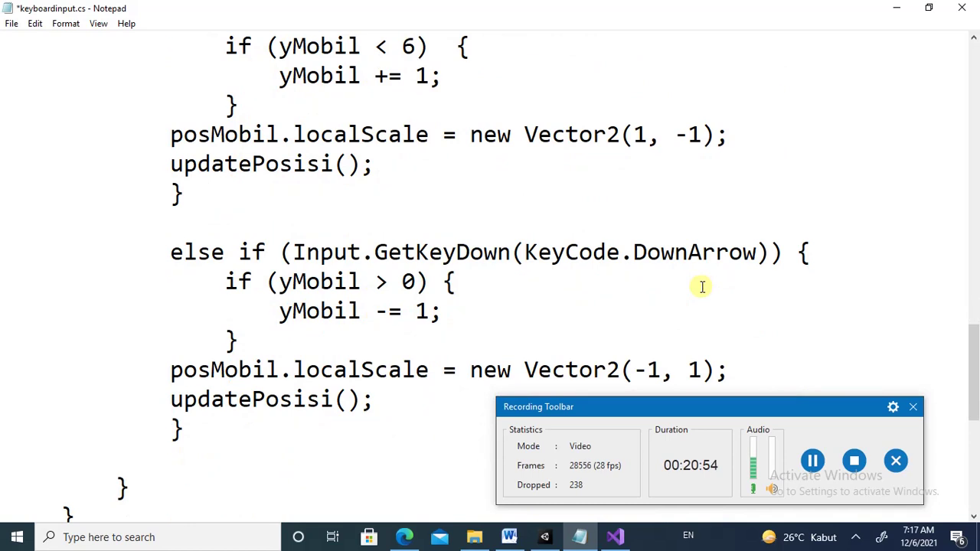
pyautogui.press('Down')
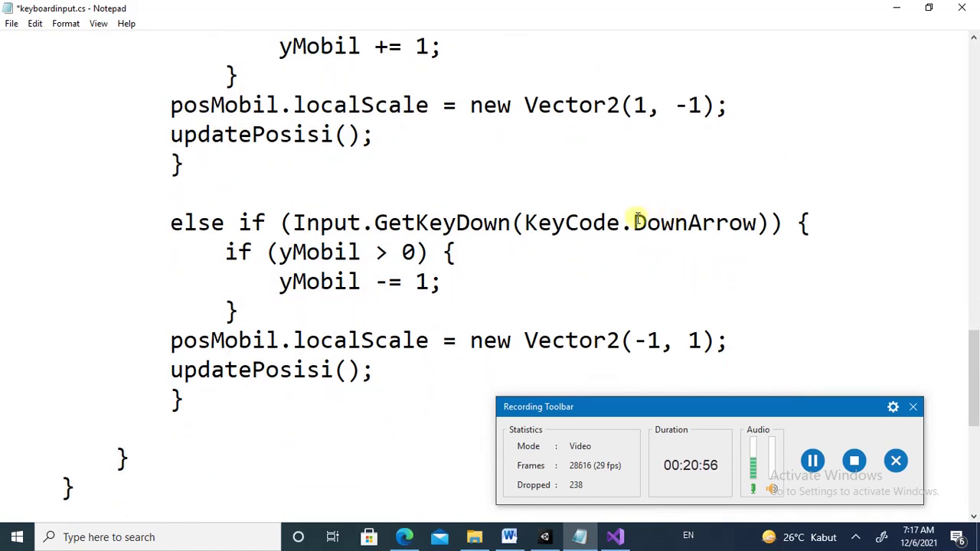
# Review the DownArrow block (yMobil -= 1, scale Vector2(-1, 1)) and select the whole script
pyautogui.moveTo(634, 222); pyautogui.dragTo(756, 223)
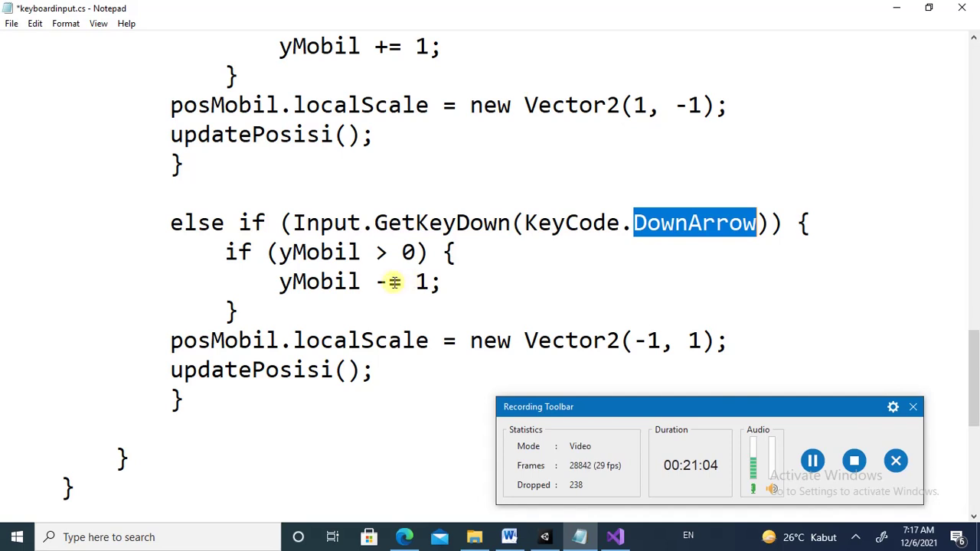
pyautogui.moveTo(375, 282); pyautogui.dragTo(431, 282)
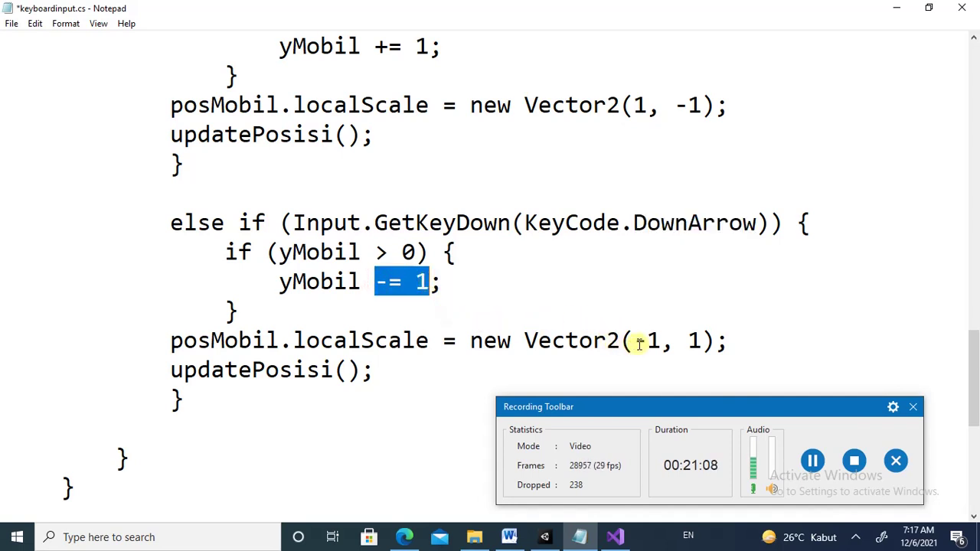
pyautogui.moveTo(633, 341); pyautogui.dragTo(657, 341)
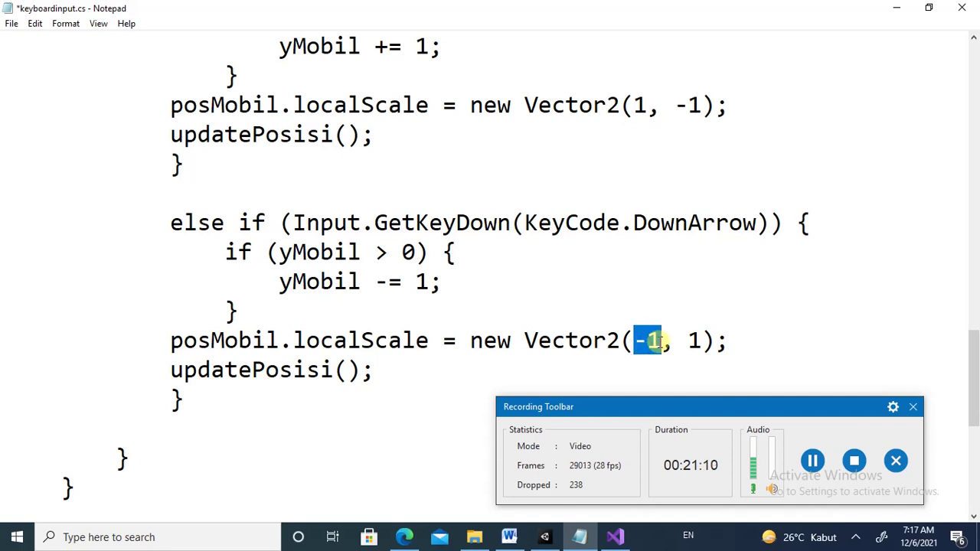
pyautogui.moveTo(687, 340); pyautogui.dragTo(699, 340)
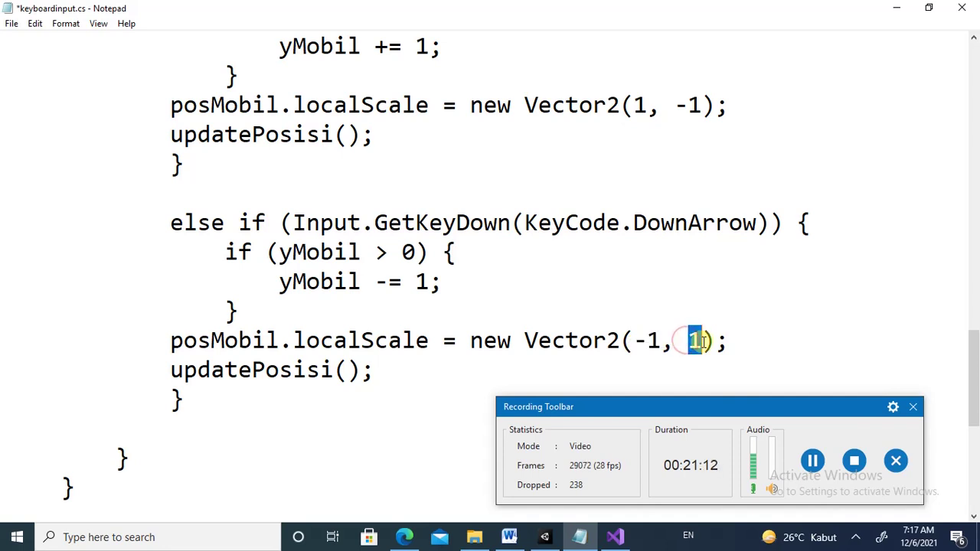
pyautogui.press('Down')
pyautogui.press('Down')
pyautogui.press('Down')
pyautogui.press('Down')
pyautogui.press('Down')
pyautogui.press('Down')
pyautogui.press('Down')
pyautogui.press('Down')
pyautogui.press('Down')
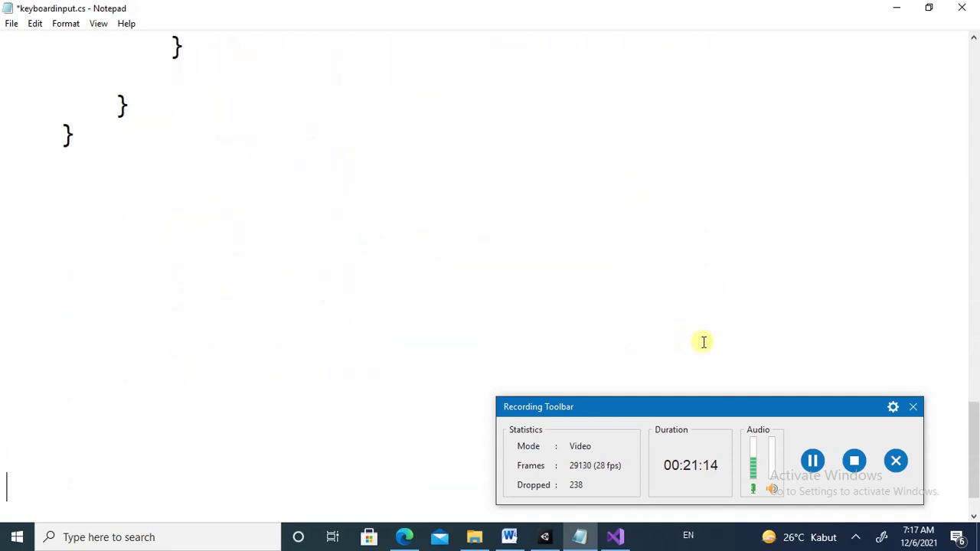
pyautogui.press('Down')
pyautogui.press('Down')
pyautogui.press('Up')
pyautogui.press('Up')
pyautogui.press('Up')
pyautogui.press('Up')
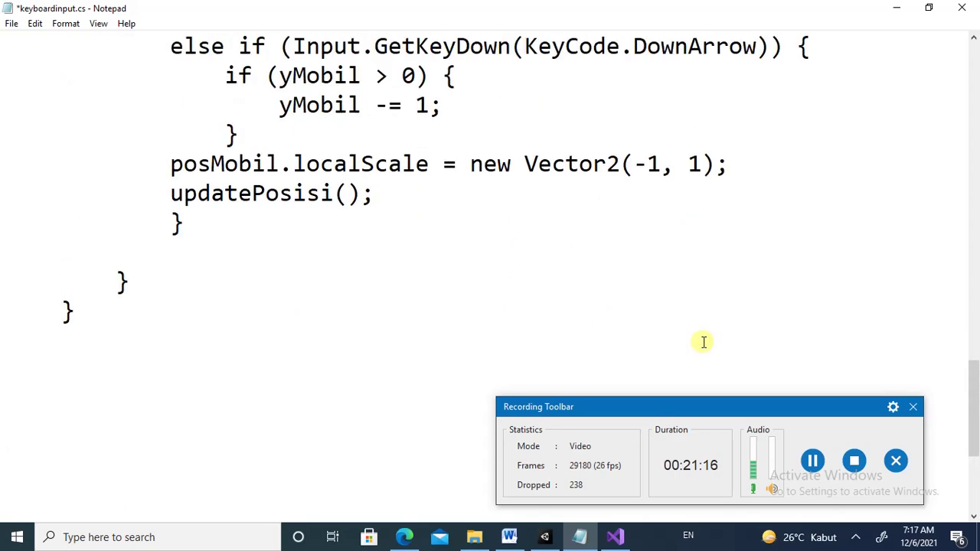
pyautogui.press('Up')
pyautogui.press('Up')
pyautogui.press('Up')
pyautogui.press('Up')
pyautogui.press('Up')
pyautogui.press('Up')
pyautogui.press('Up')
pyautogui.press('Up')
pyautogui.press('Up')
pyautogui.press('Up')
pyautogui.press('Up')
pyautogui.press('Up')
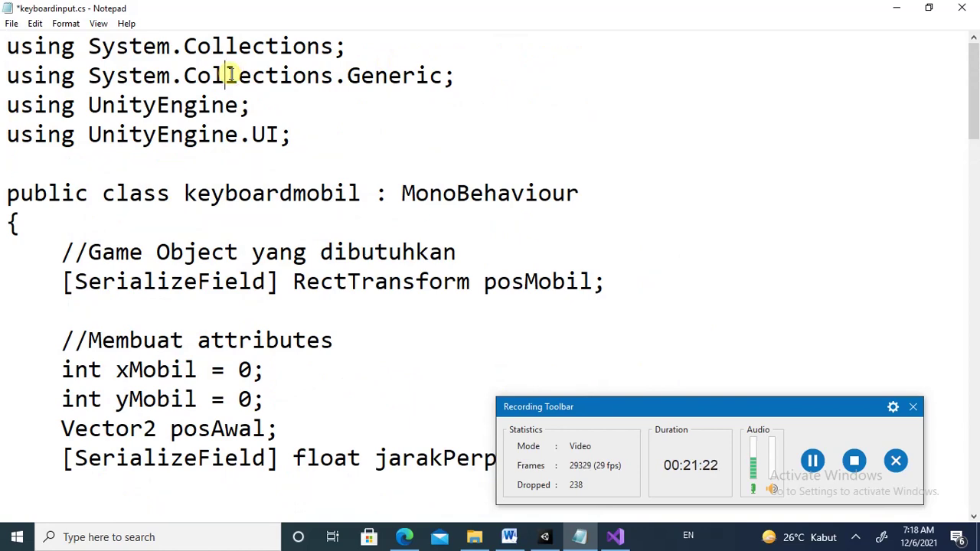
pyautogui.hotkey('ctrl', 'a')
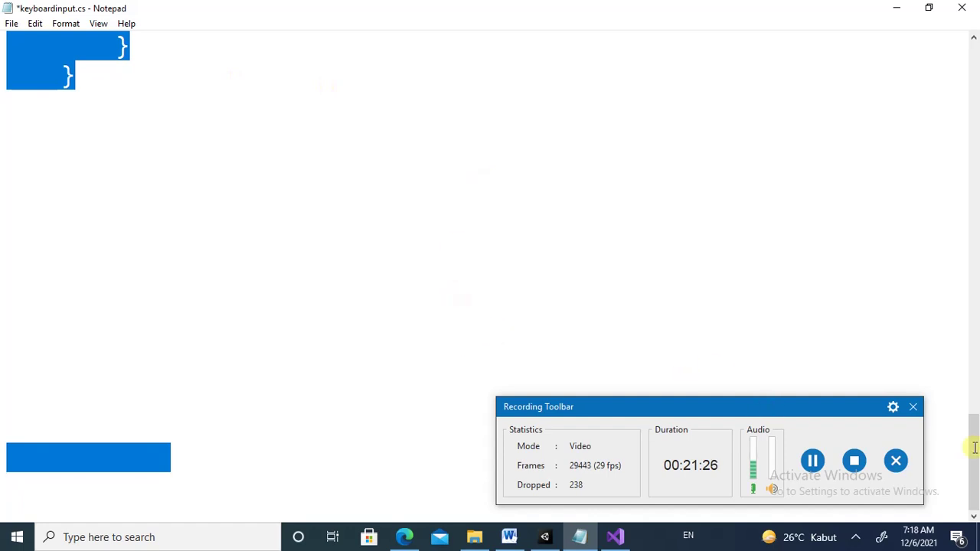
pyautogui.moveTo(977, 450); pyautogui.dragTo(974, 46)
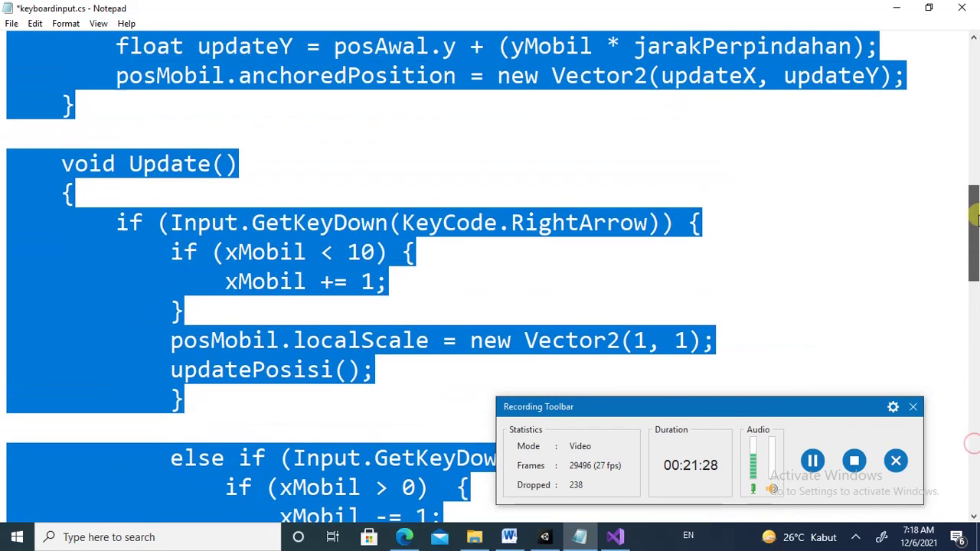
# Replace the template code in keyboardmobil.cs with the copied keyboardmobil script
pyautogui.click(617, 539)
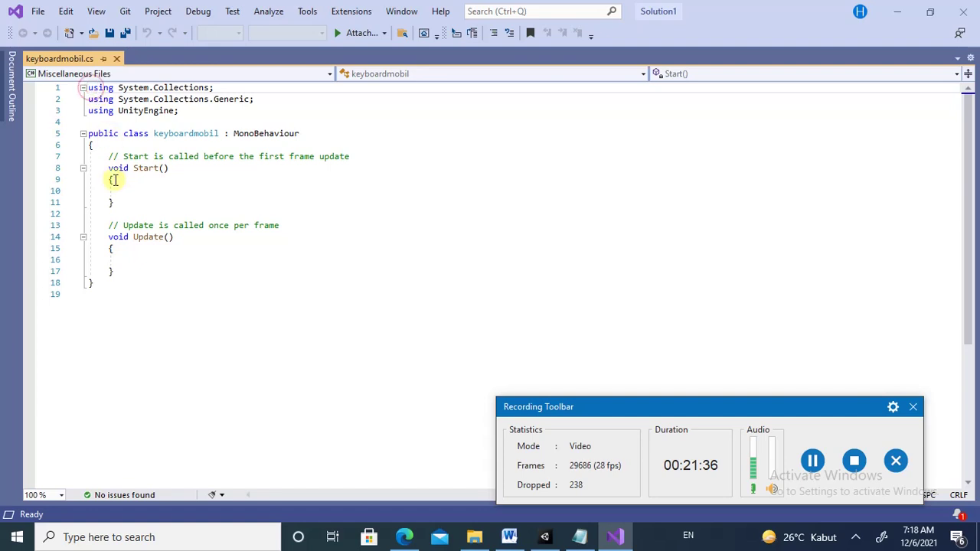
pyautogui.keyDown('shift'); pyautogui.moveTo(108, 229); pyautogui.dragTo(99, 304); pyautogui.keyUp('shift')
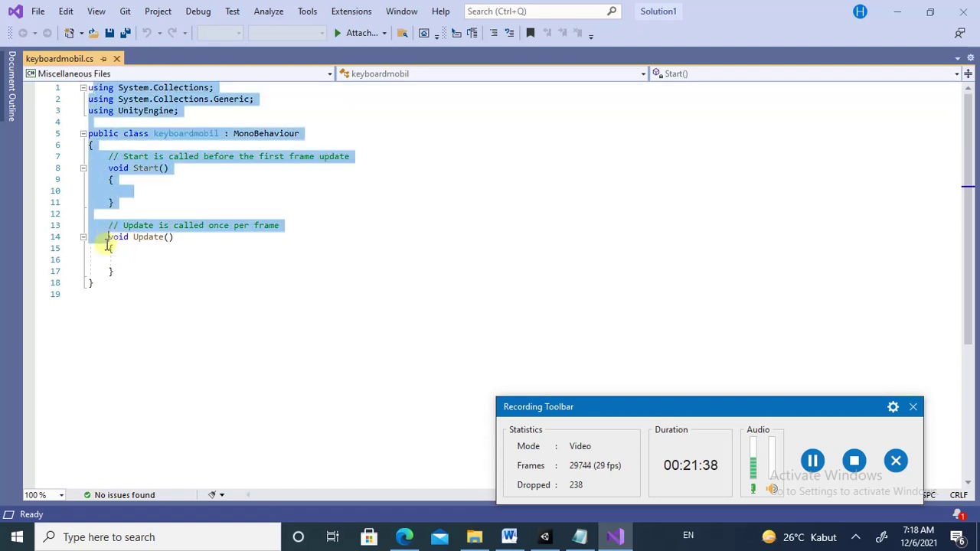
pyautogui.keyDown('shift'); pyautogui.click(100, 306); pyautogui.keyUp('shift')
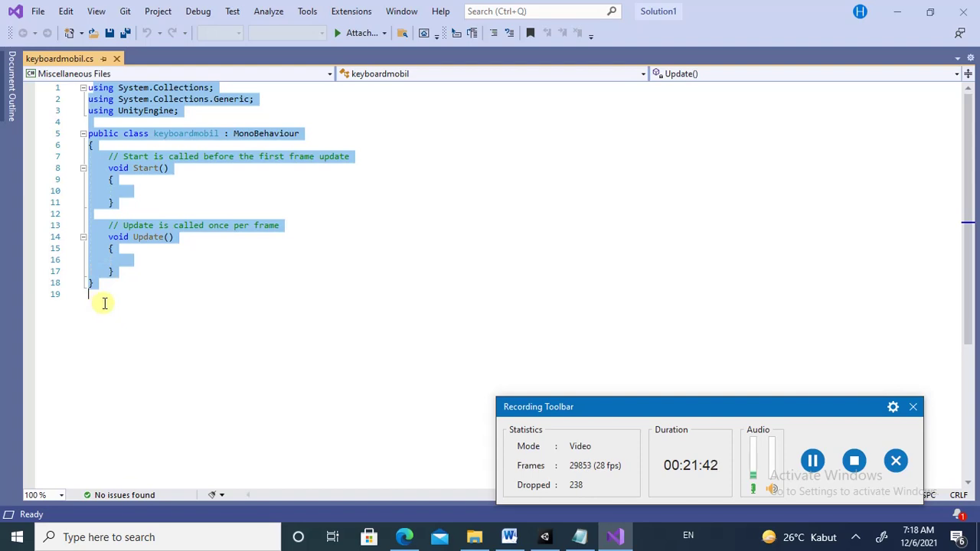
pyautogui.hotkey('ctrl', 'c')
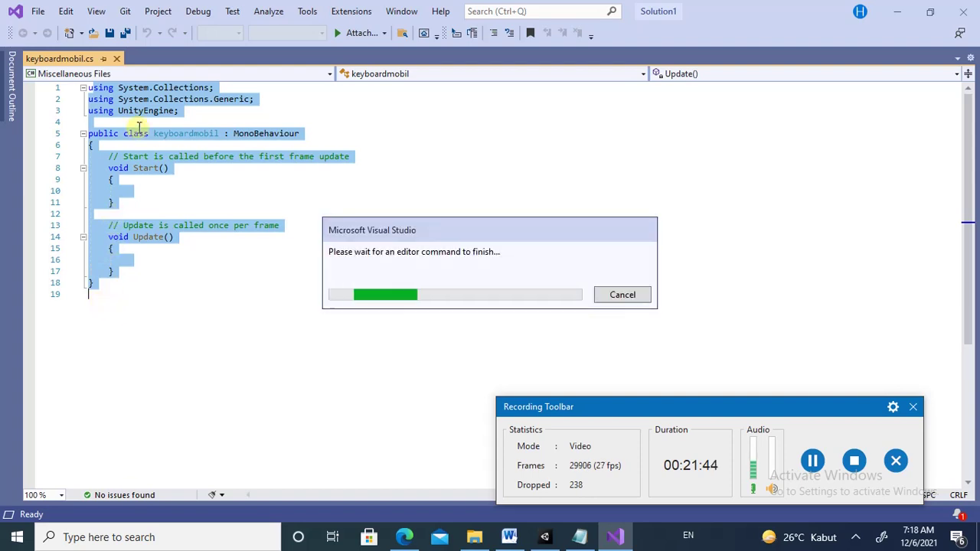
pyautogui.write('u')
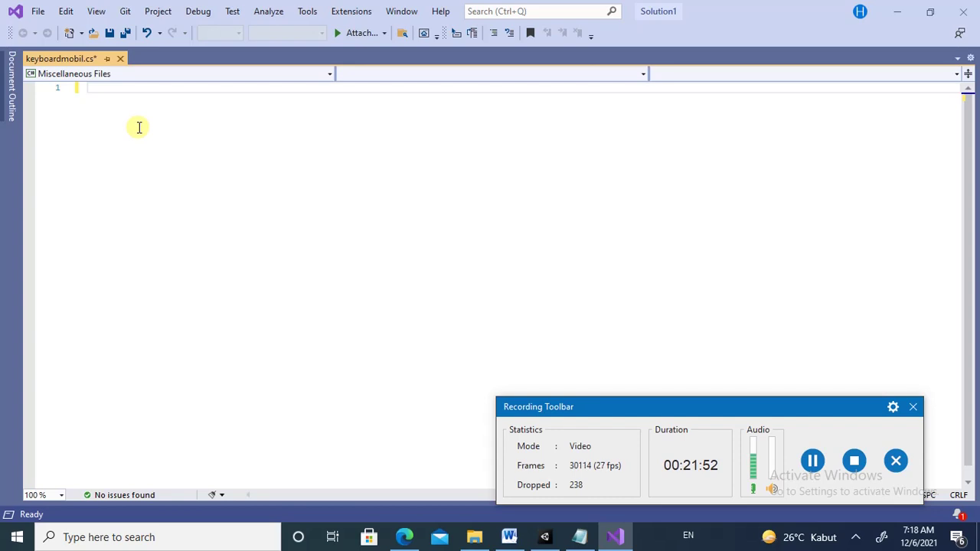
pyautogui.hotkey('ctrl', 'v')
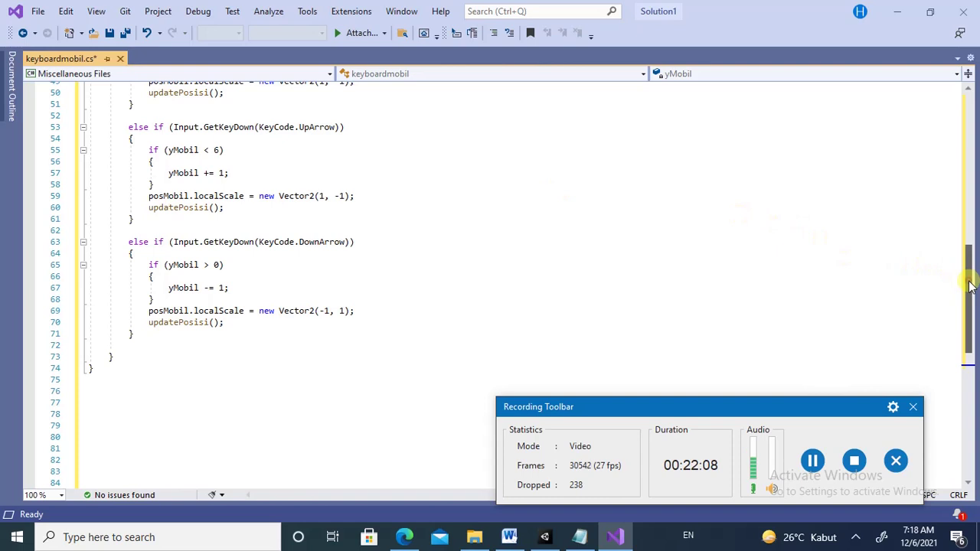
# Verify the class name reads keyboardmobil, matching the file name
pyautogui.moveTo(969, 286); pyautogui.dragTo(966, 127)
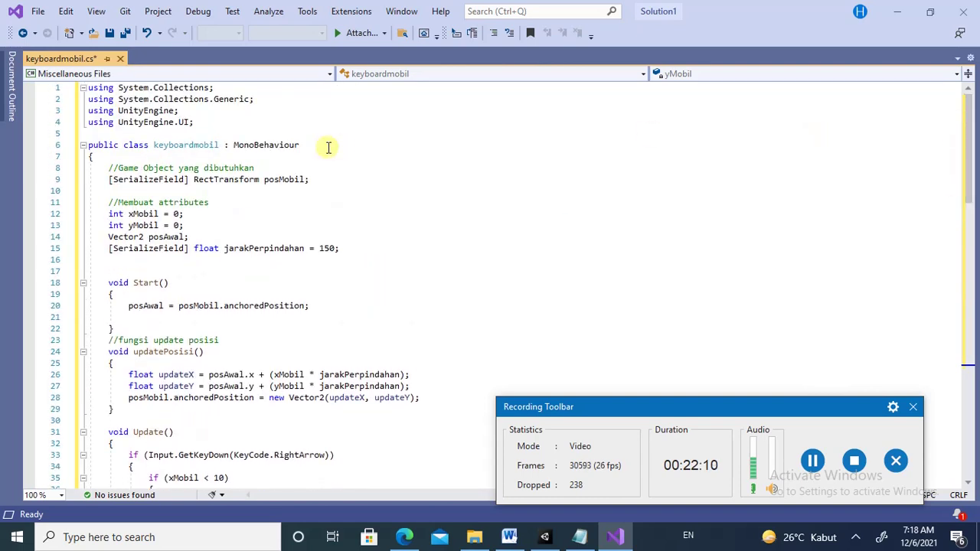
pyautogui.click(154, 144)
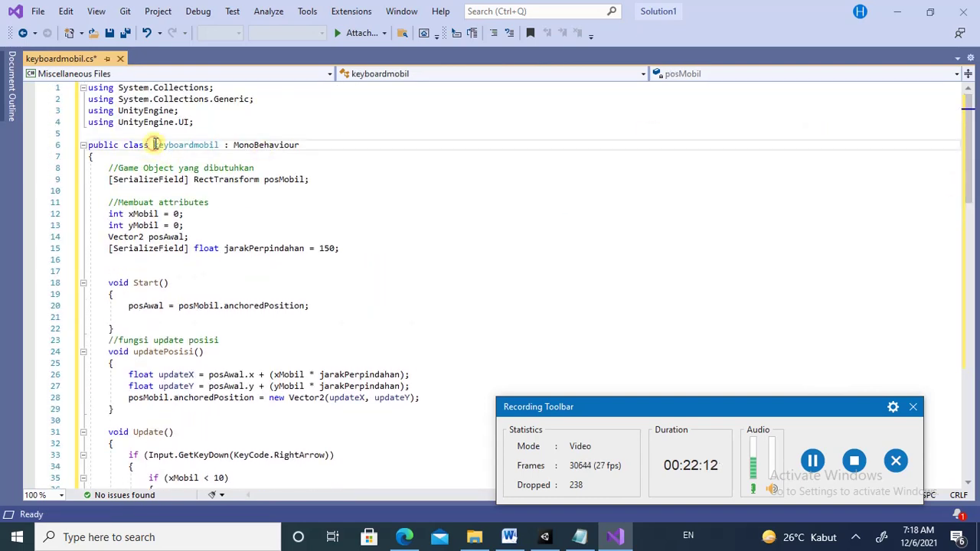
pyautogui.moveTo(155, 145); pyautogui.dragTo(221, 145)
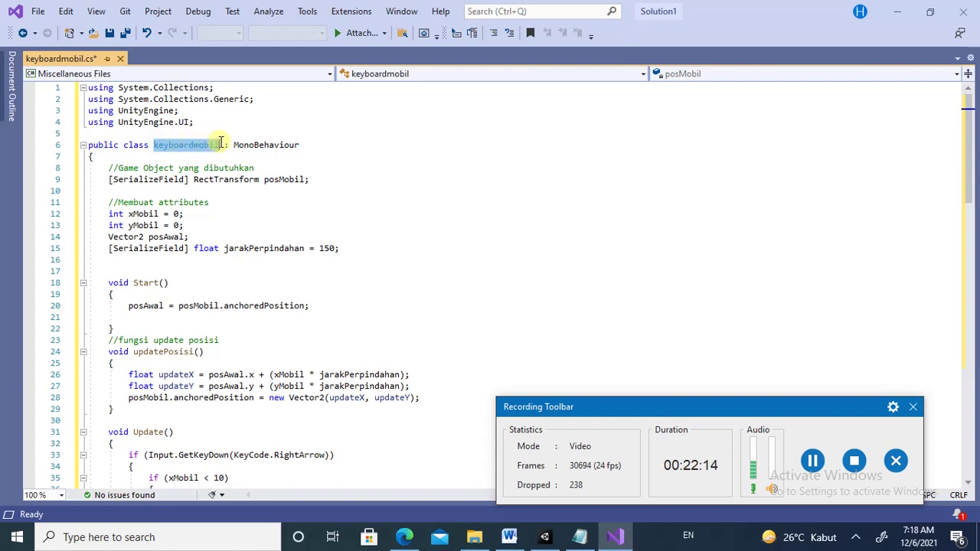
pyautogui.click(156, 145)
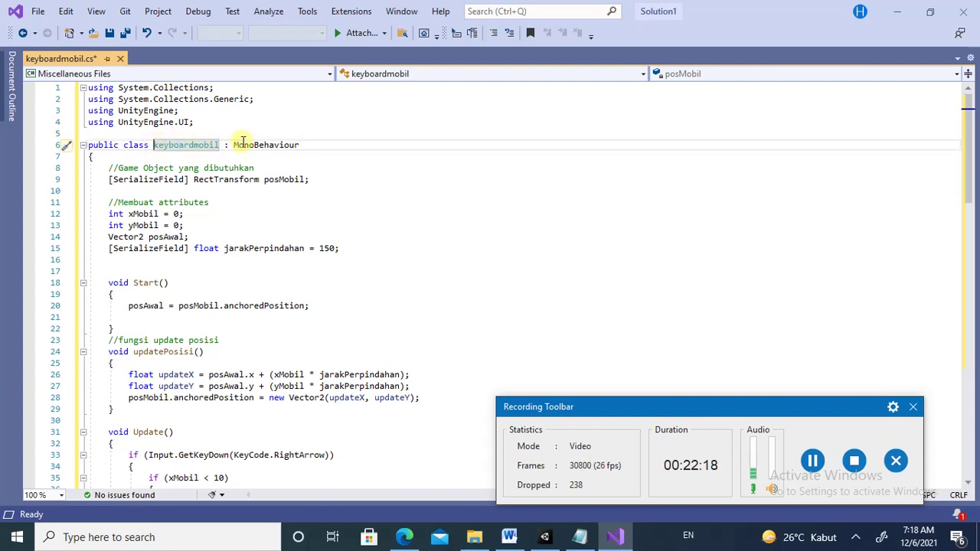
pyautogui.click(260, 179)
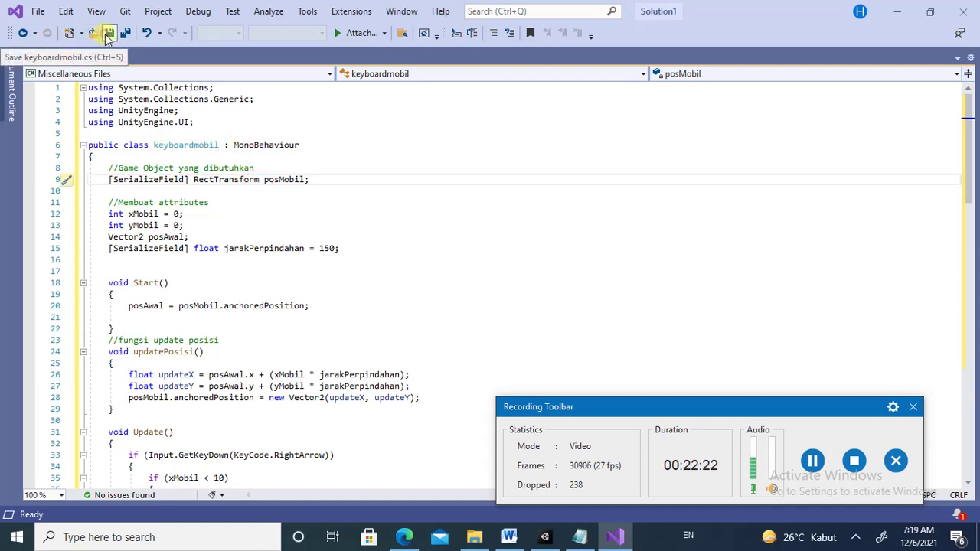
# Save keyboardmobil.cs and return to Unity while the script reloads
pyautogui.click(107, 40)
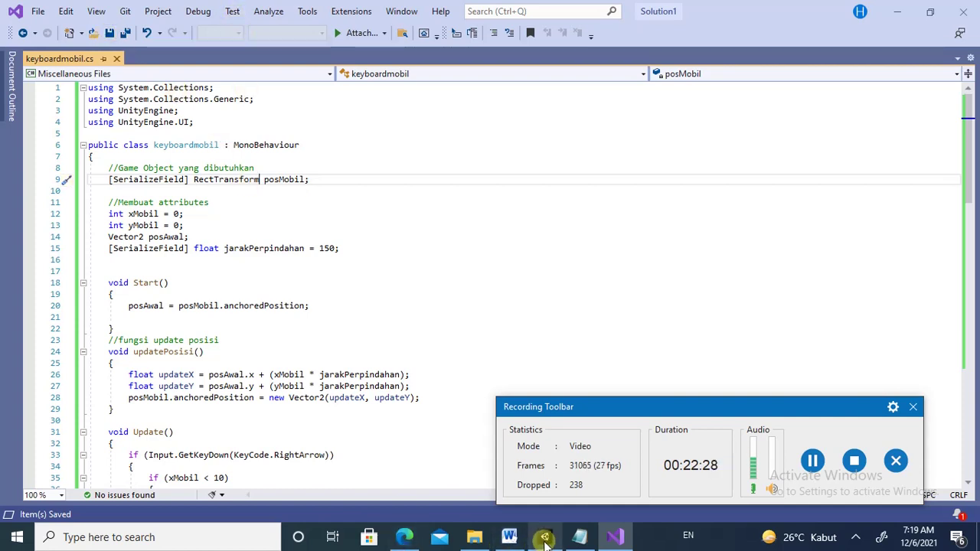
pyautogui.moveTo(544, 541)
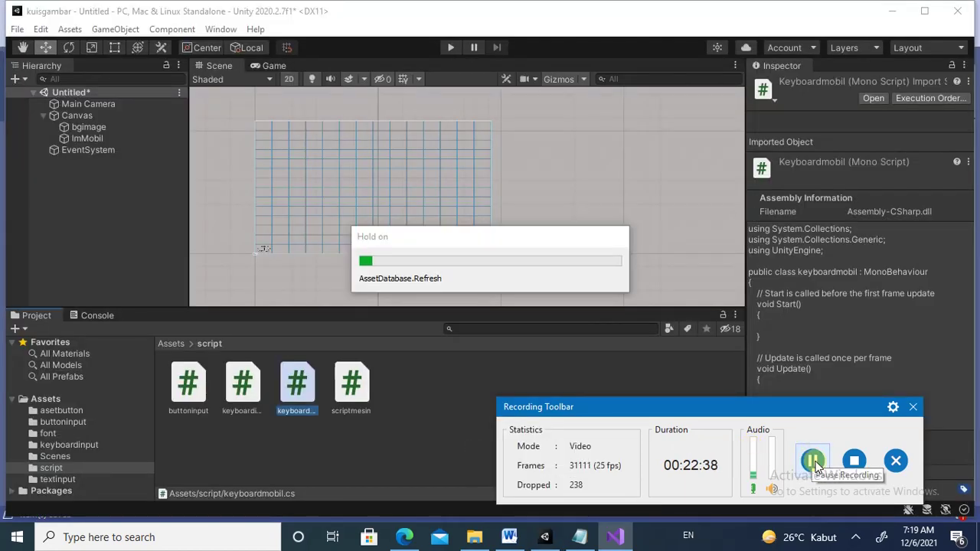
pyautogui.click(816, 465)
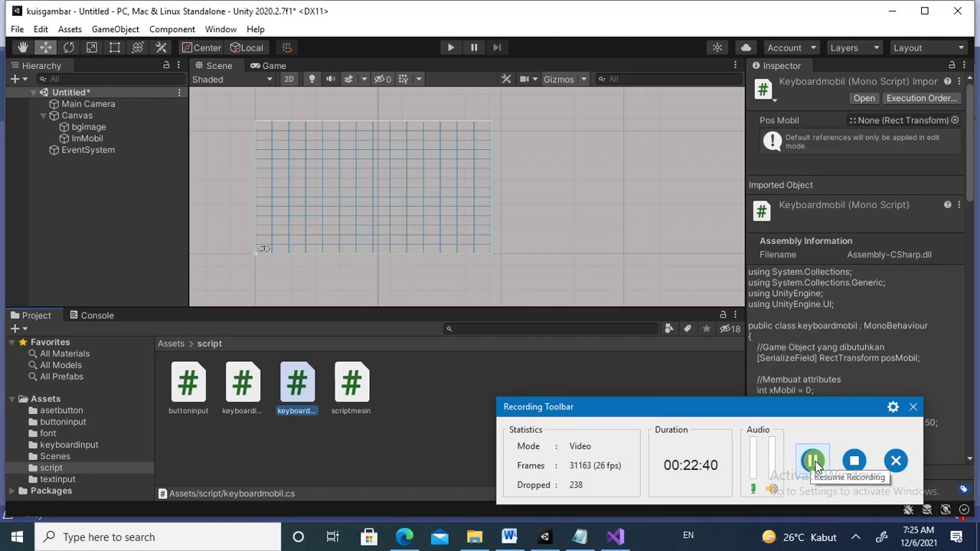
pyautogui.click(814, 460)
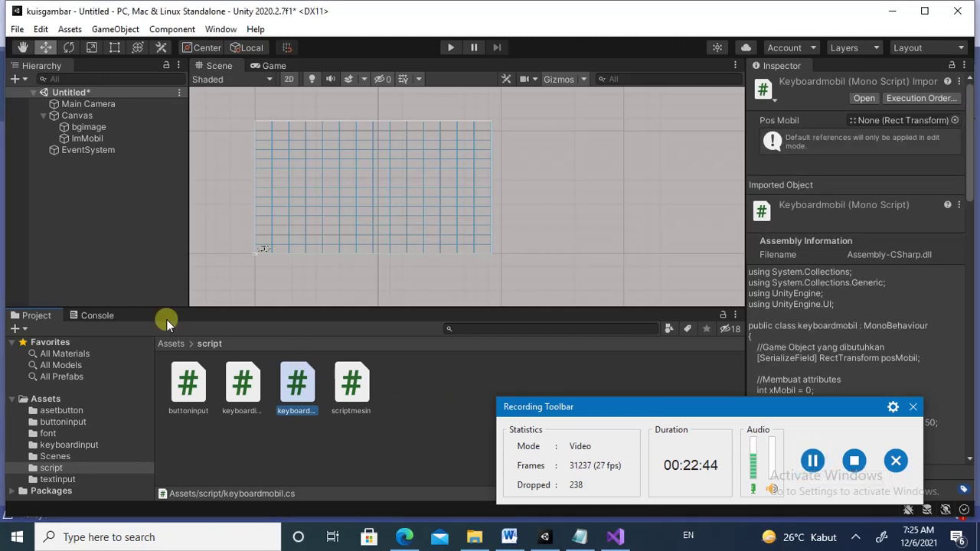
# Add an empty GameObject to the Hierarchy named mobilkeyboard
pyautogui.click(83, 176)
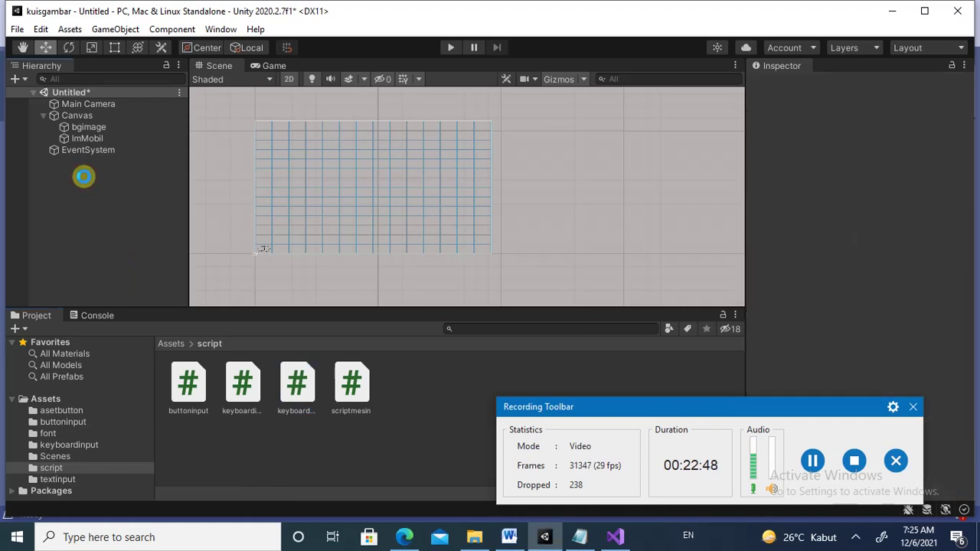
pyautogui.rightClick(84, 176)
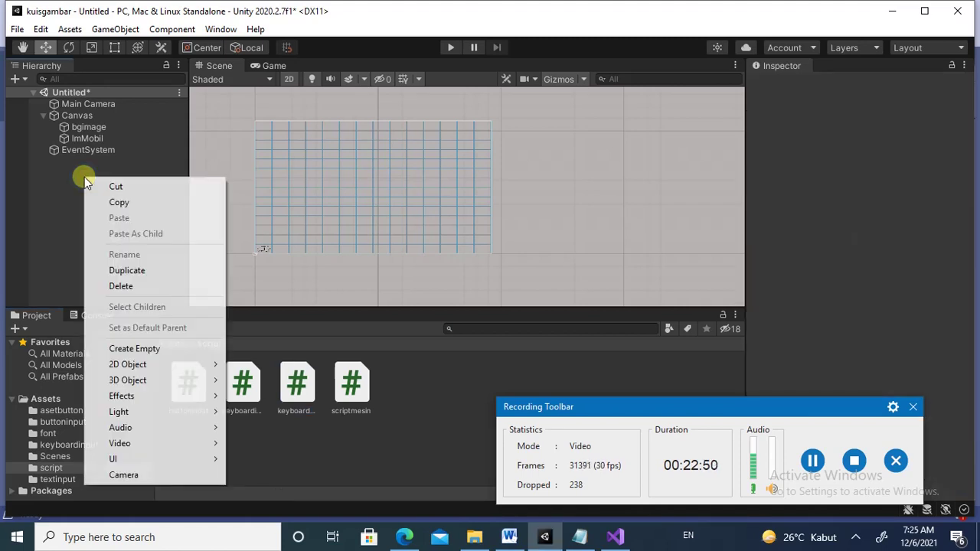
pyautogui.click(152, 352)
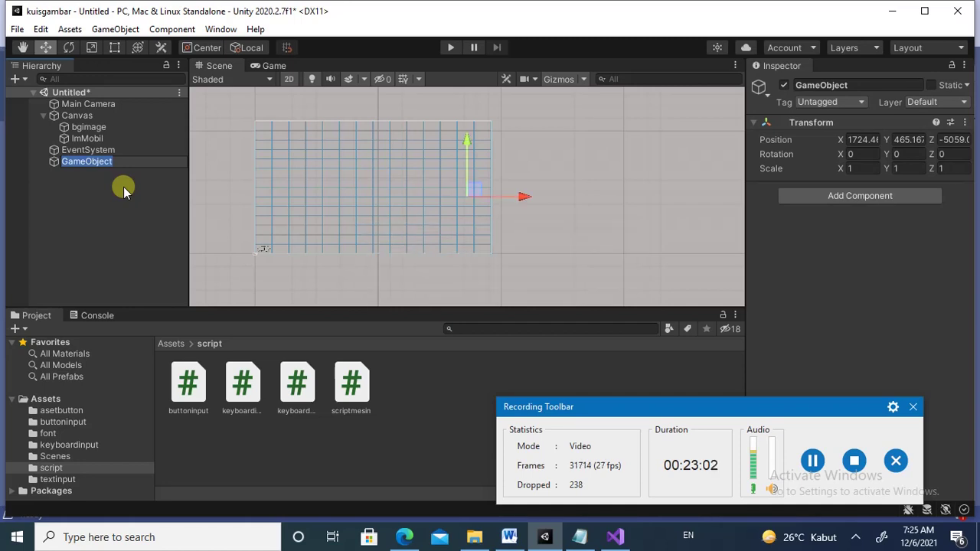
pyautogui.write('mob')
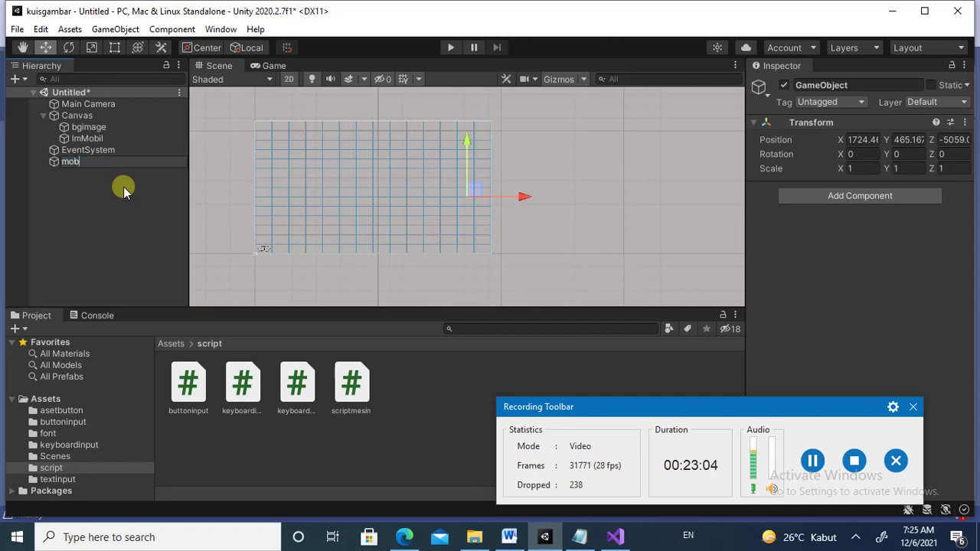
pyautogui.write('il')
pyautogui.write('keyboar')
pyautogui.write('d')
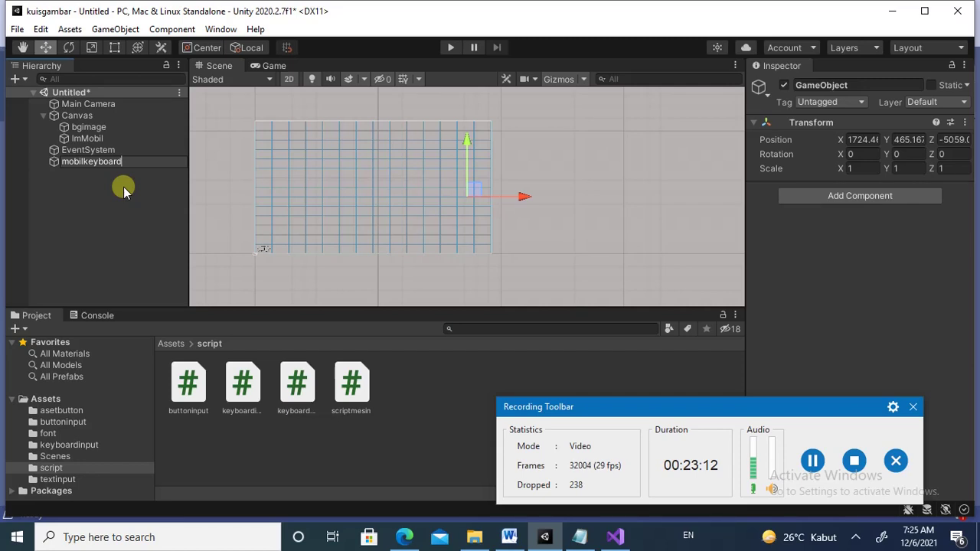
pyautogui.click(99, 153)
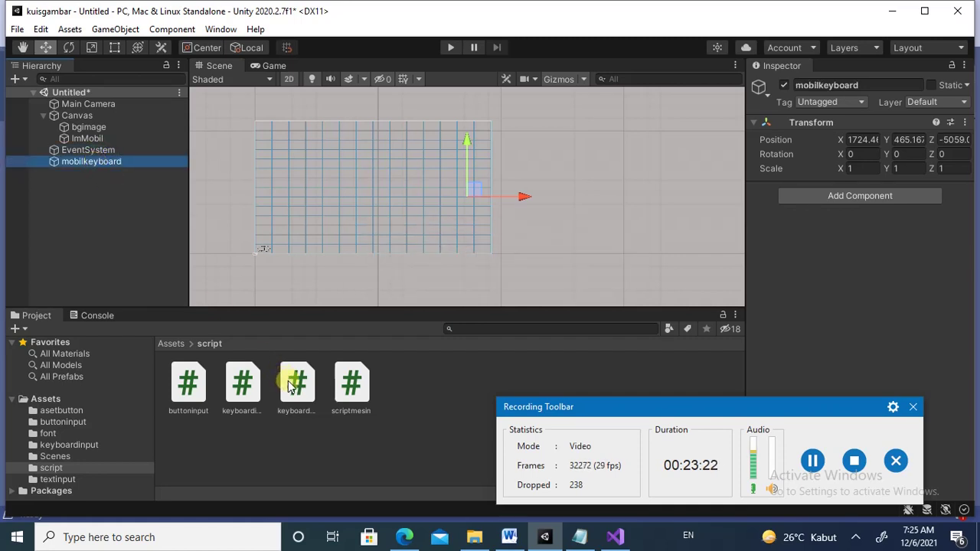
# Attach the keyboardmobil script from the Project panel to the mobilkeyboard GameObject
pyautogui.click(249, 391)
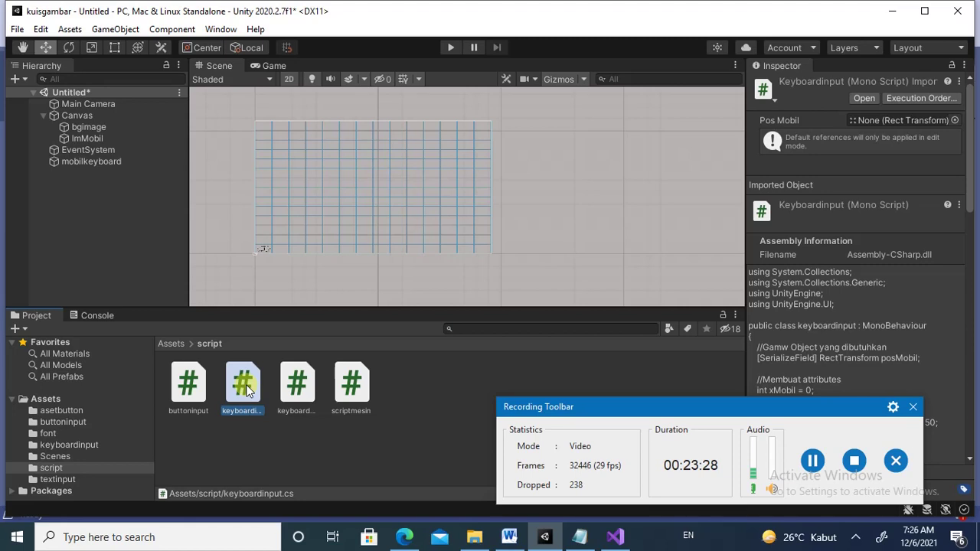
pyautogui.click(300, 392)
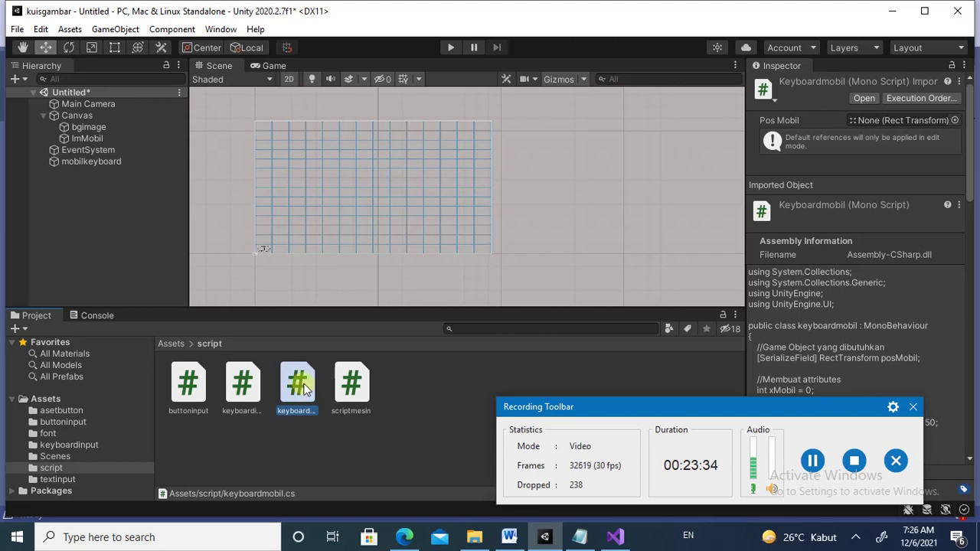
pyautogui.moveTo(304, 389)
pyautogui.mouseDown()
pyautogui.moveTo(178, 282)
pyautogui.moveTo(97, 165)
pyautogui.mouseUp()
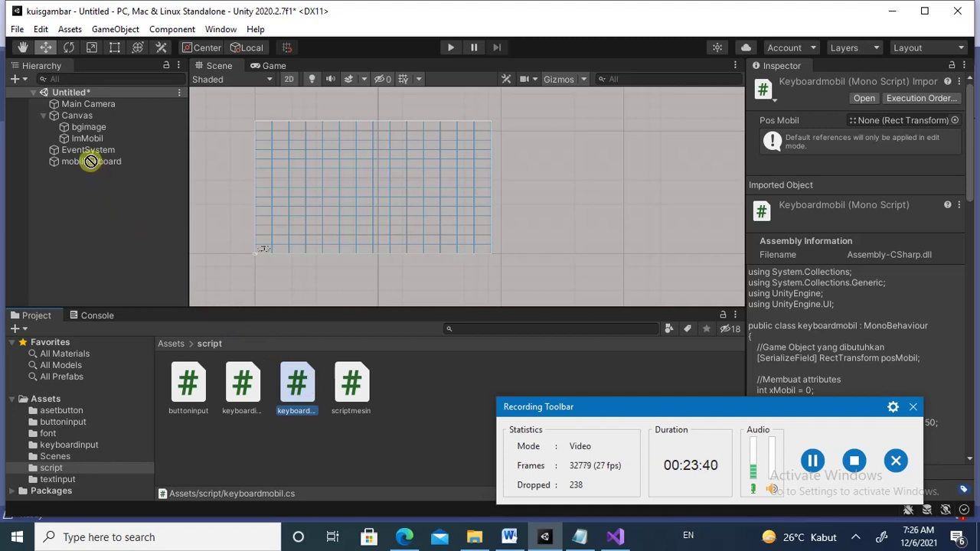
pyautogui.moveTo(97, 166); pyautogui.dragTo(87, 174)
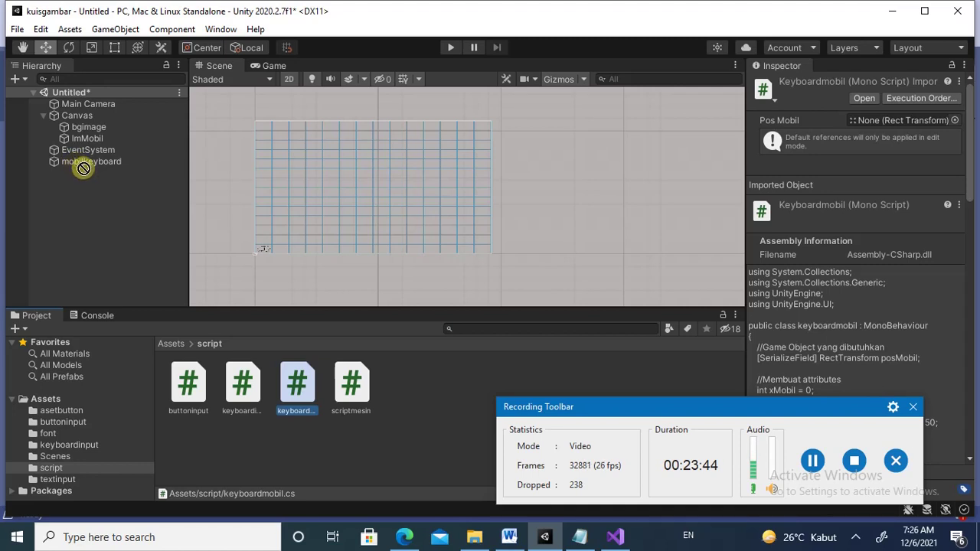
pyautogui.moveTo(86, 174)
pyautogui.mouseDown()
pyautogui.moveTo(120, 205)
pyautogui.moveTo(77, 169)
pyautogui.mouseUp()
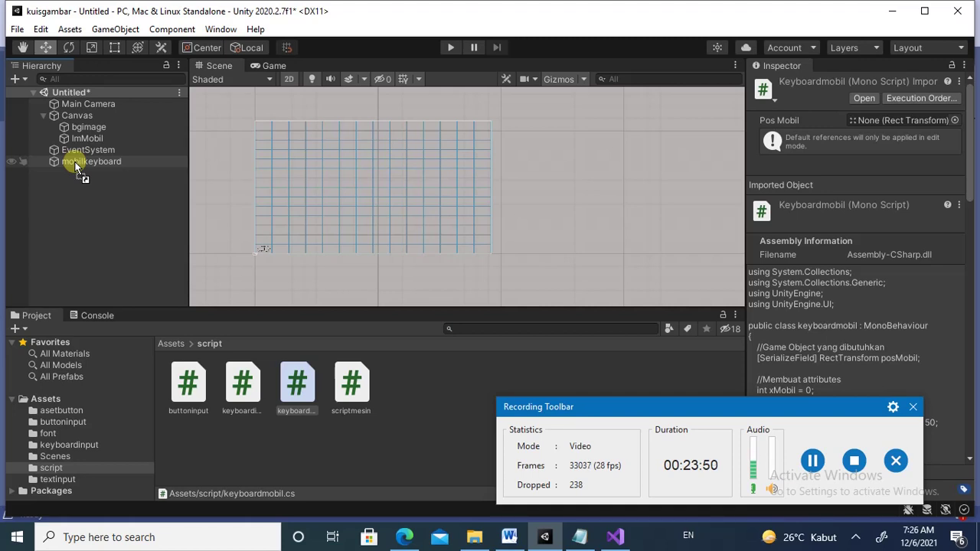
pyautogui.moveTo(75, 164); pyautogui.dragTo(74, 167)
# Assign ImMobil as the Keyboardmobil component's Pos Mobil on mobilkeyboard
pyautogui.click(76, 161)
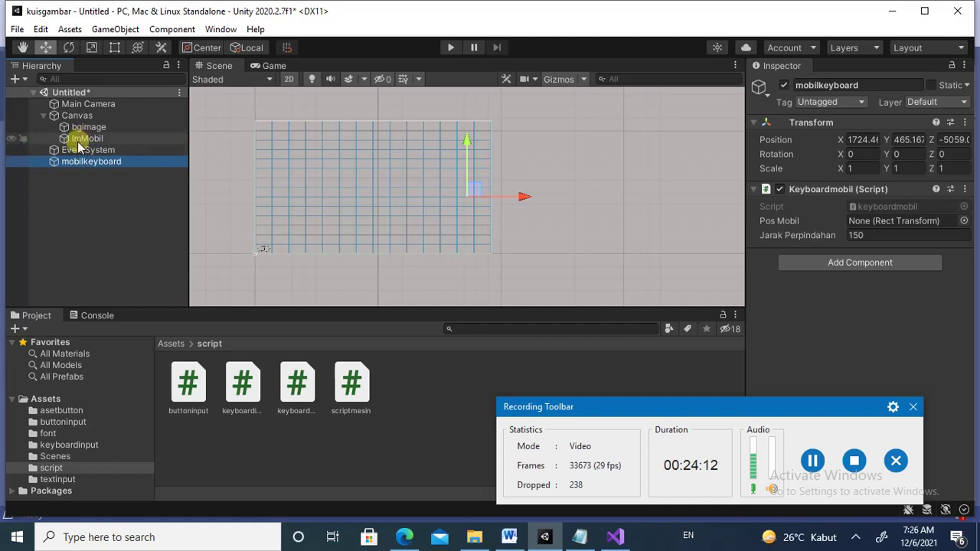
pyautogui.click(80, 140)
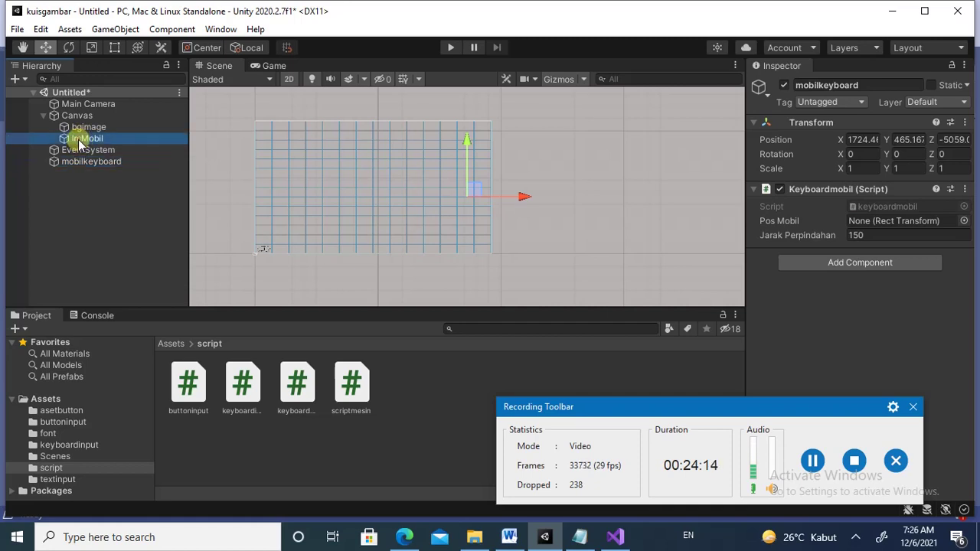
pyautogui.moveTo(80, 141); pyautogui.dragTo(764, 197)
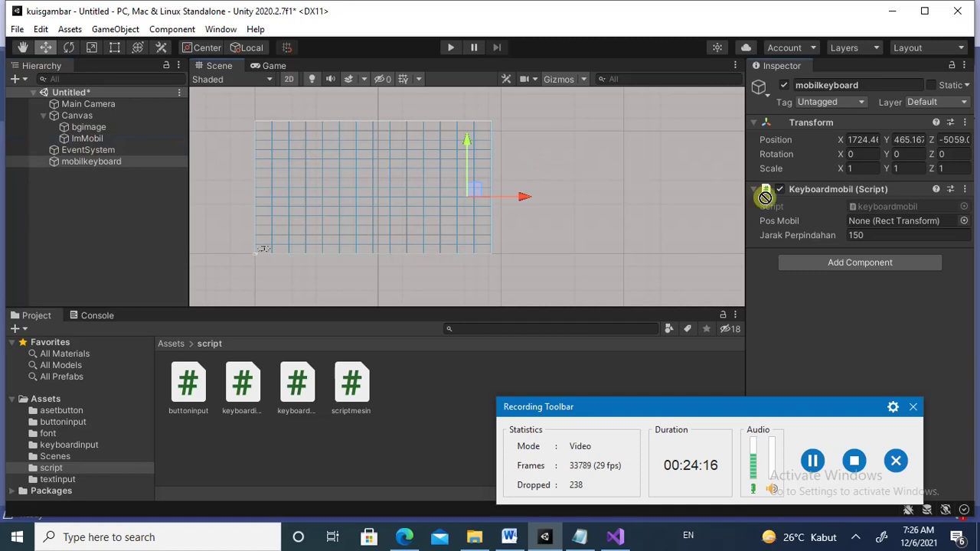
pyautogui.moveTo(765, 198); pyautogui.dragTo(864, 227)
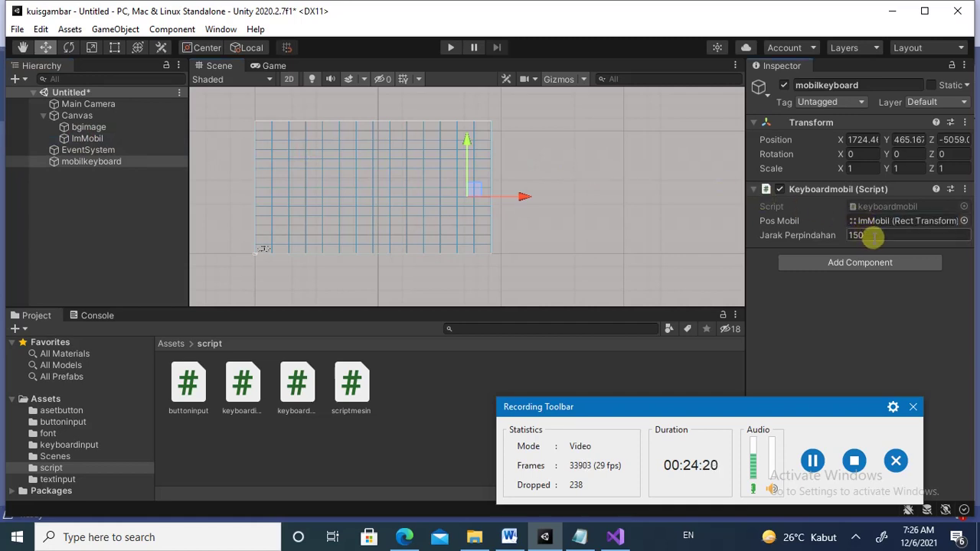
# Run the scene in Play mode, showing the car on the grid background, and refocus Unity
pyautogui.click(451, 48)
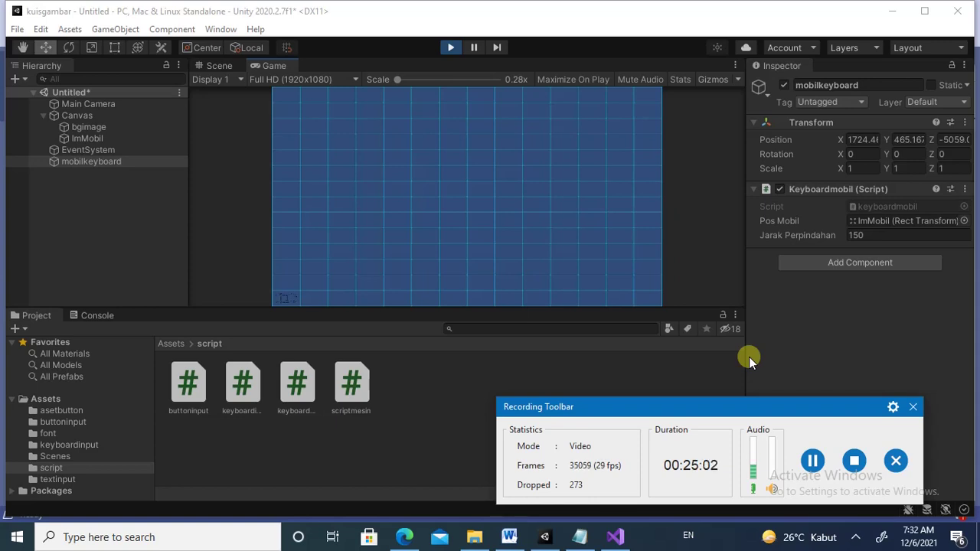
pyautogui.click(813, 462)
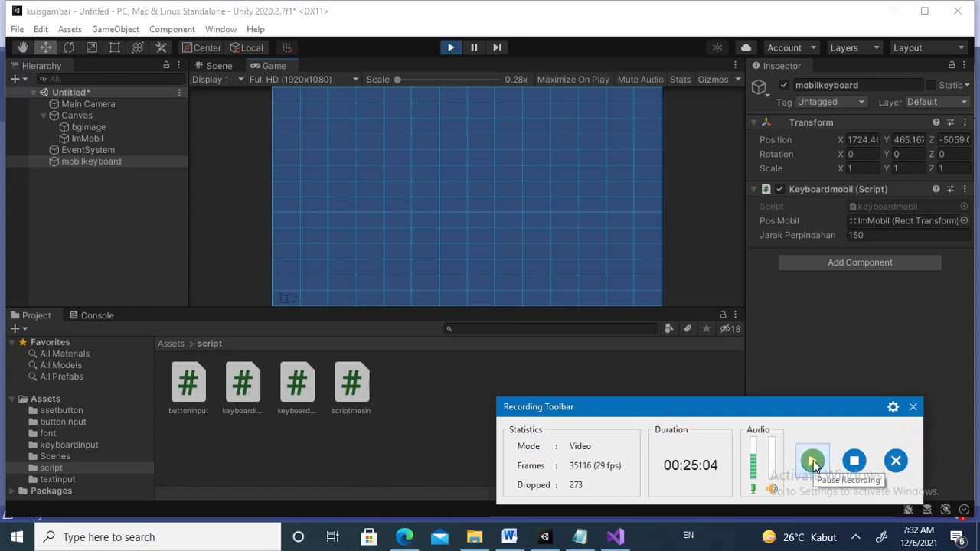
pyautogui.click(813, 464)
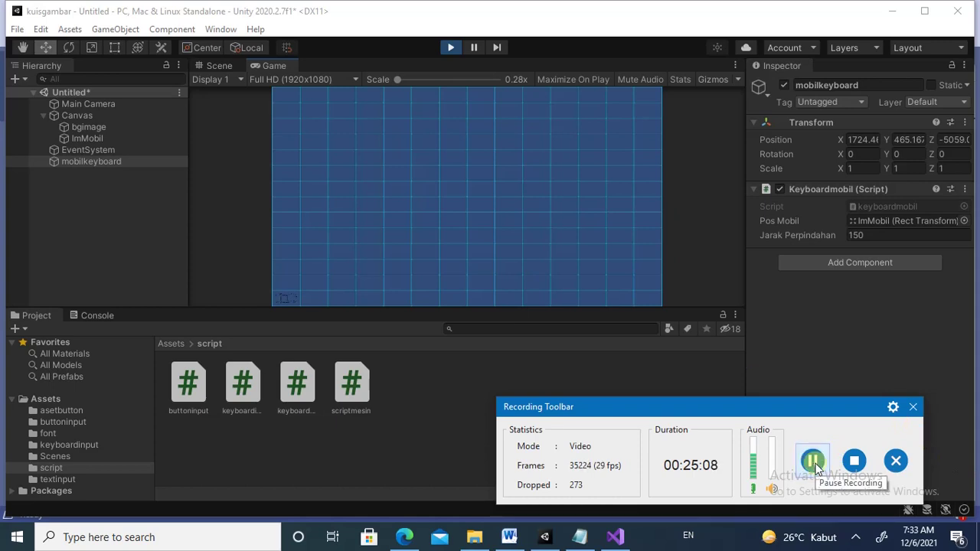
pyautogui.click(279, 297)
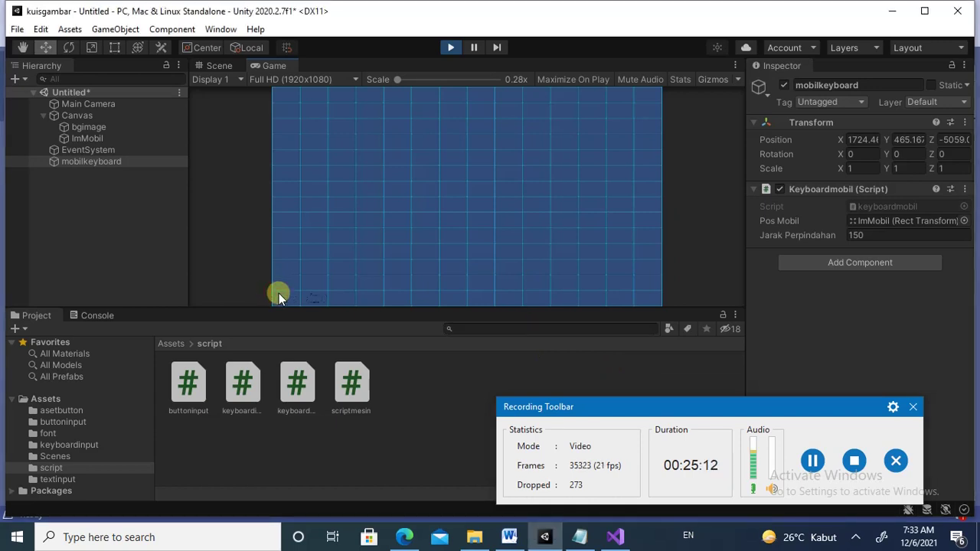